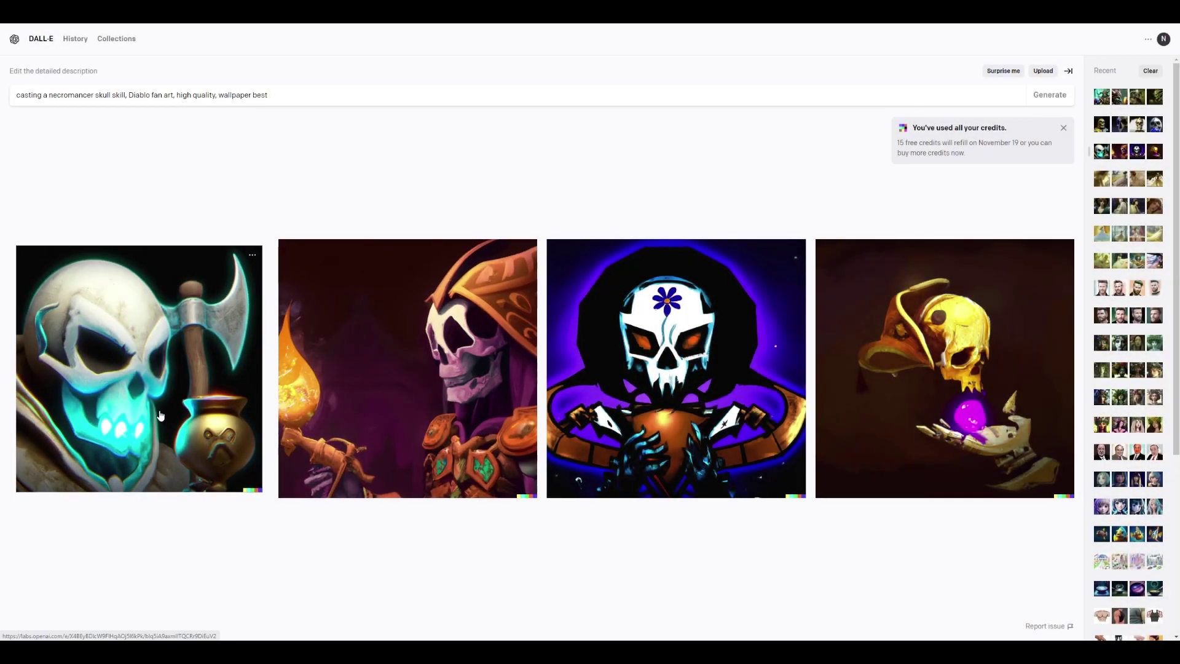
Open the first generated necromancer image, showing the glowing skull beside an axe, for a closer look.
left_click(161, 416)
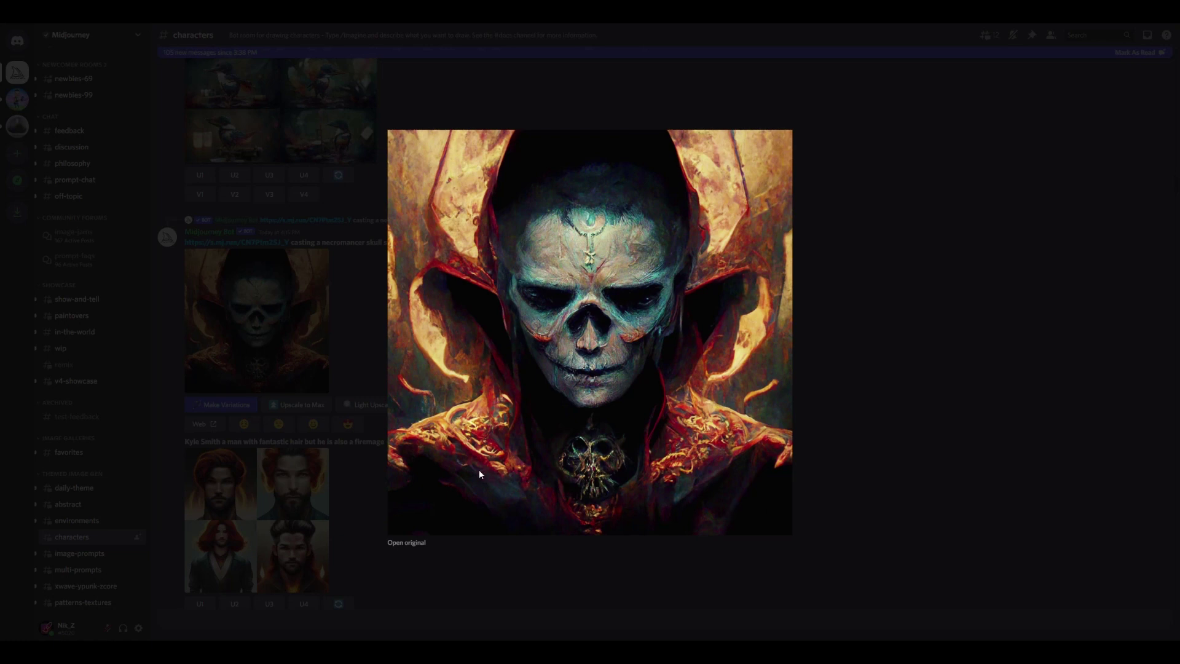
In Midjourney's characters channel on Discord, save the enlarged hooded necromancer portrait as a PNG image and view its four-image variations grid.
right_click(587, 401)
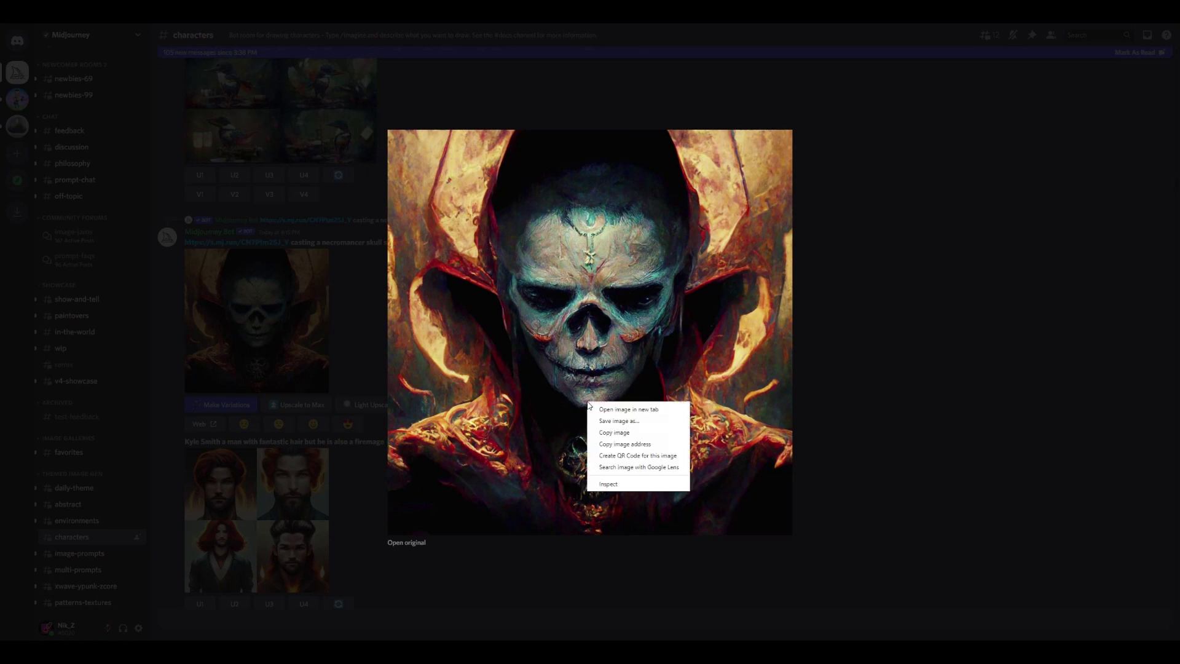
left_click(608, 421)
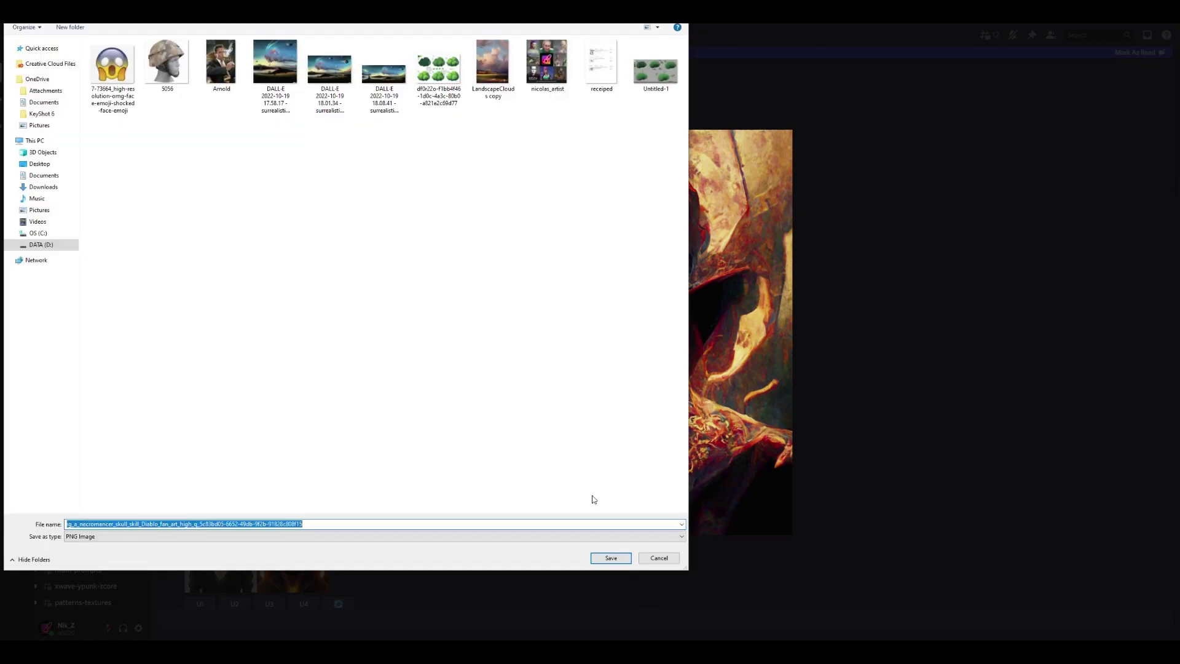
left_click(608, 556)
left_click(887, 386)
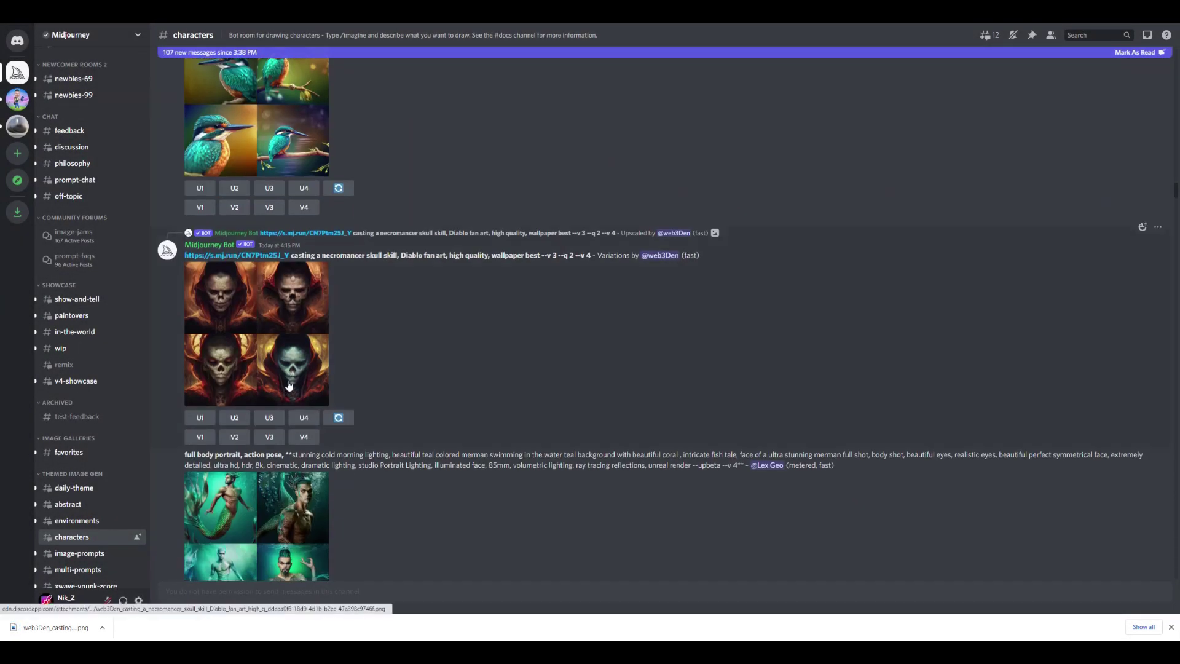
left_click(287, 386)
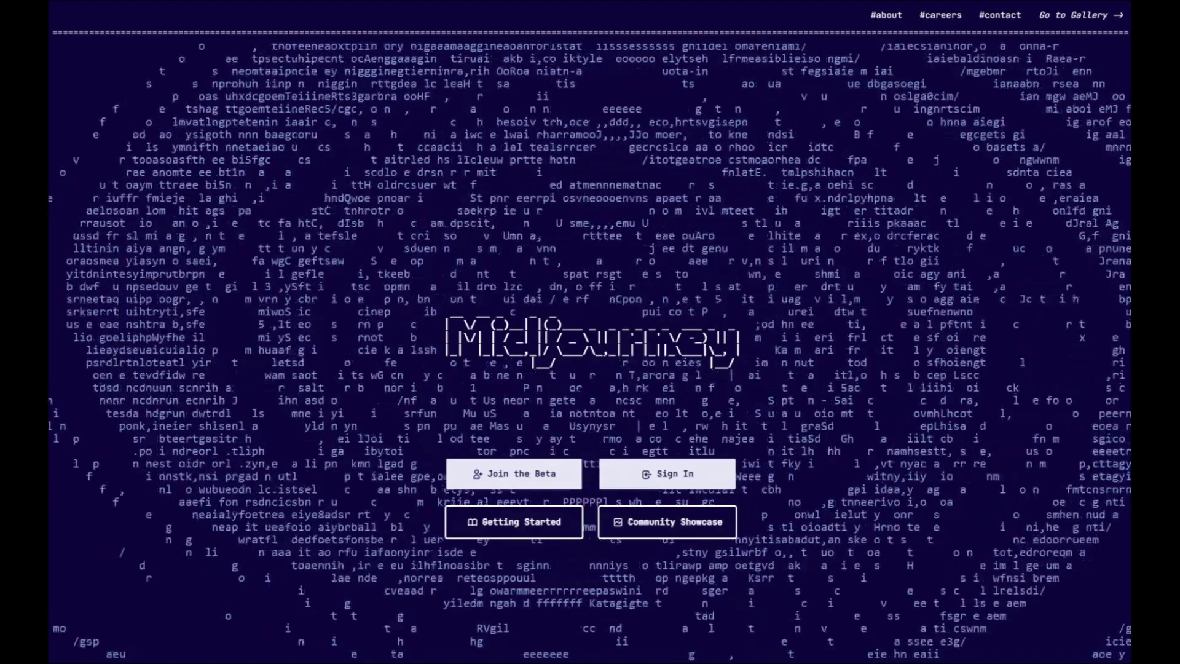
Go to the gallery from the Midjourney home page.
left_click(1103, 17)
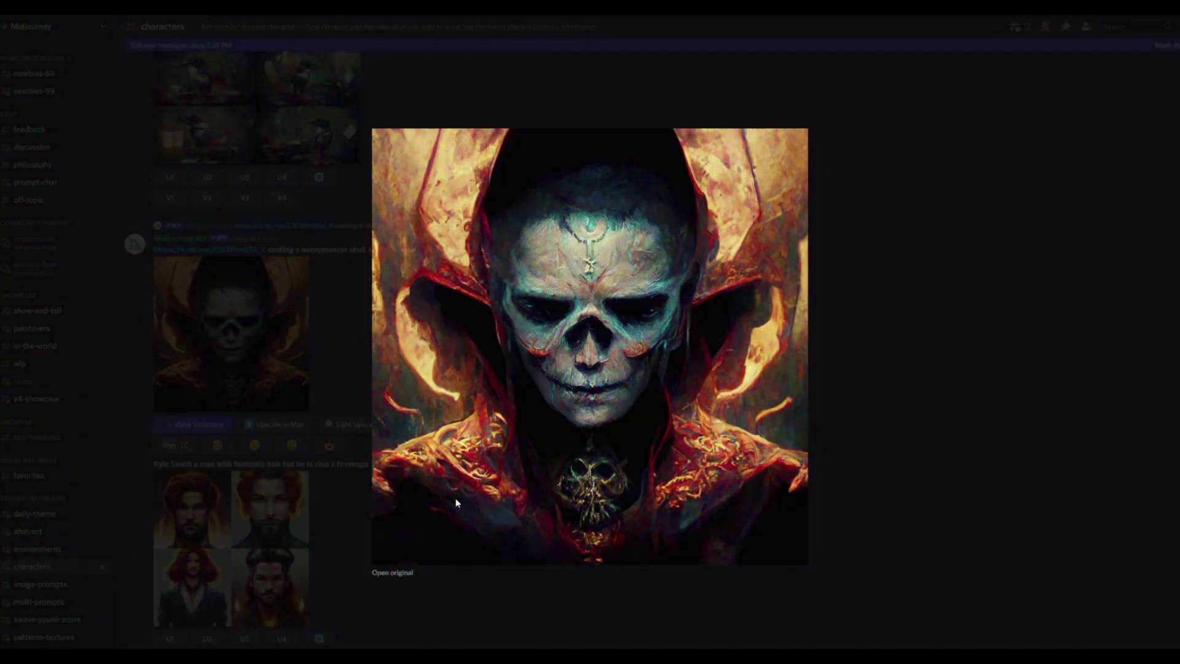
Save the enlarged skull-faced necromancer portrait from the characters channel as a PNG image and close its preview.
right_click(588, 424)
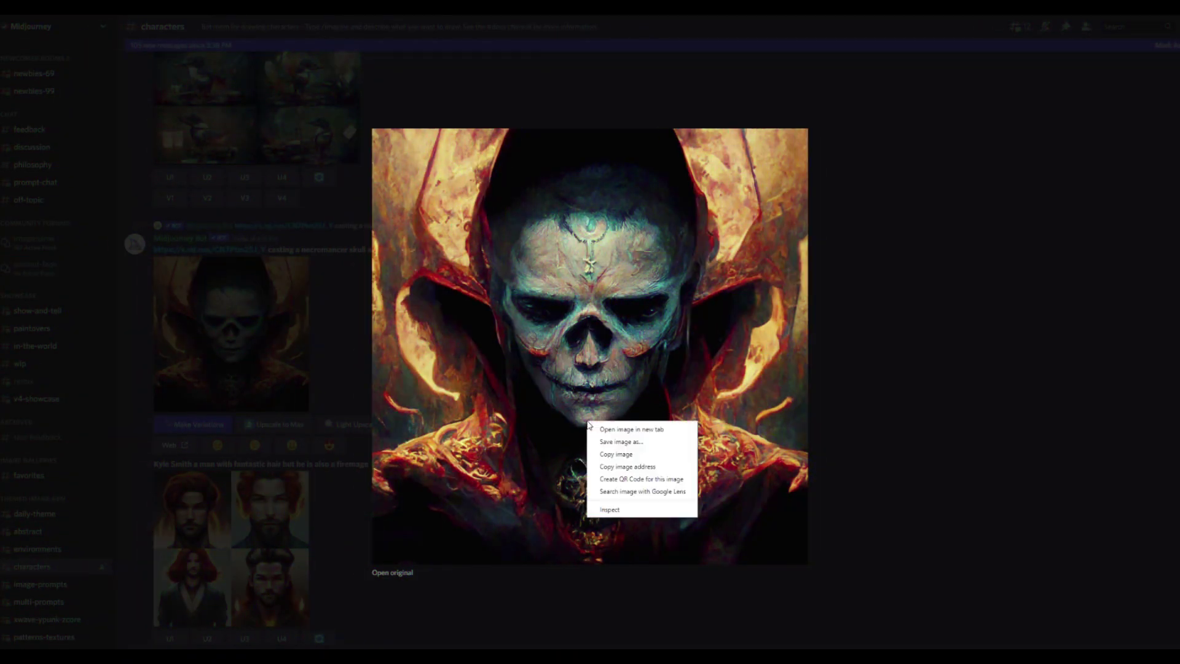
left_click(612, 440)
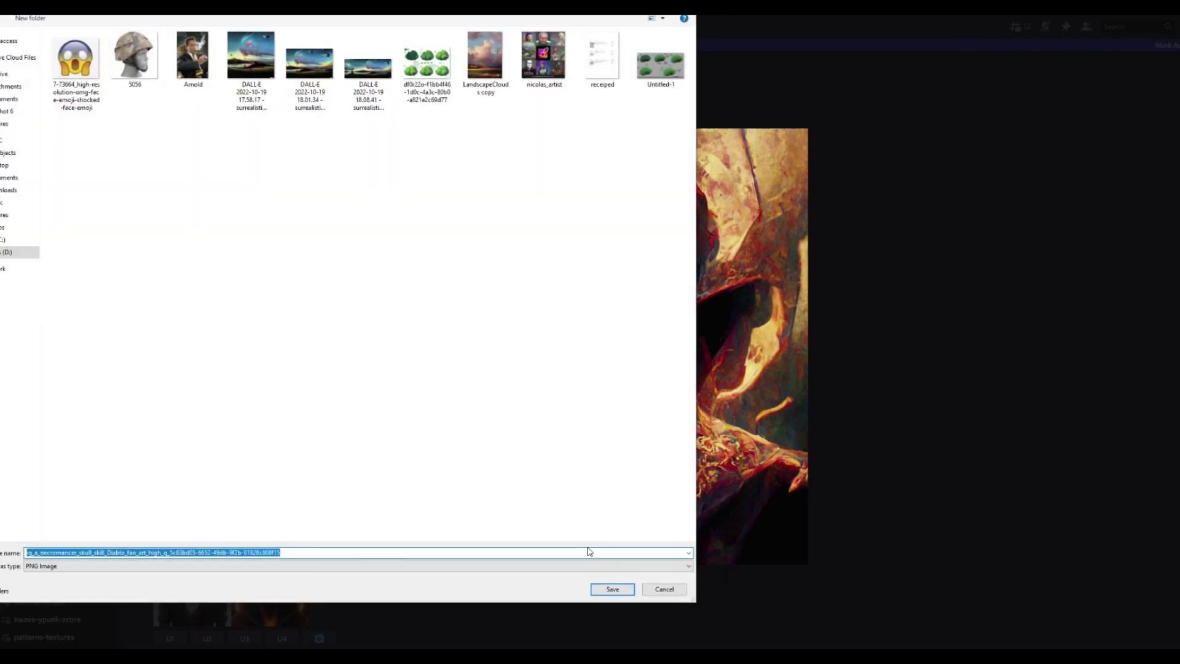
left_click(612, 593)
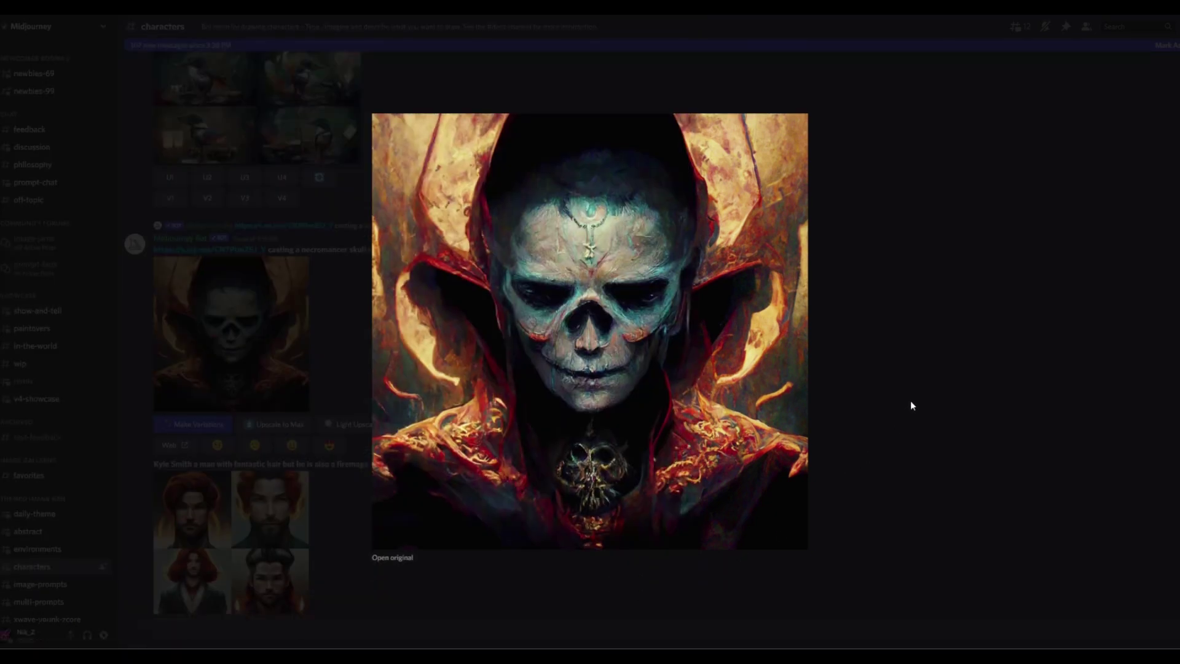
left_click(909, 400)
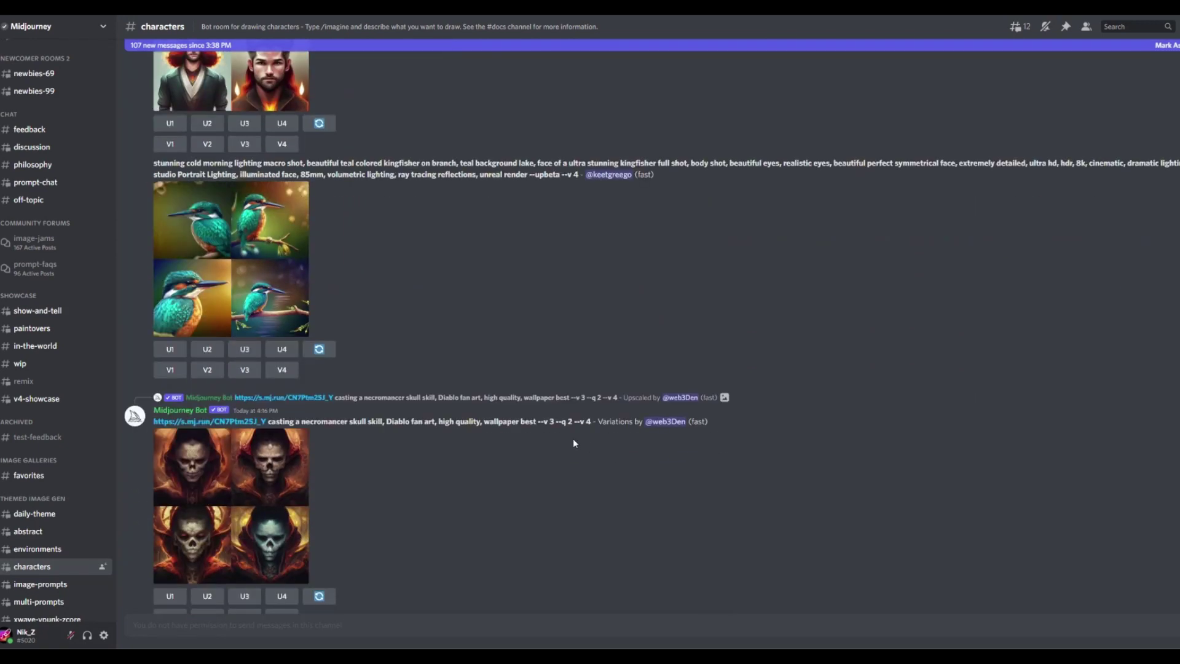
Enlarge and examine the necromancer variations grid, the Beta upscaled portrait and the two-image remaster in turn.
left_click(264, 403)
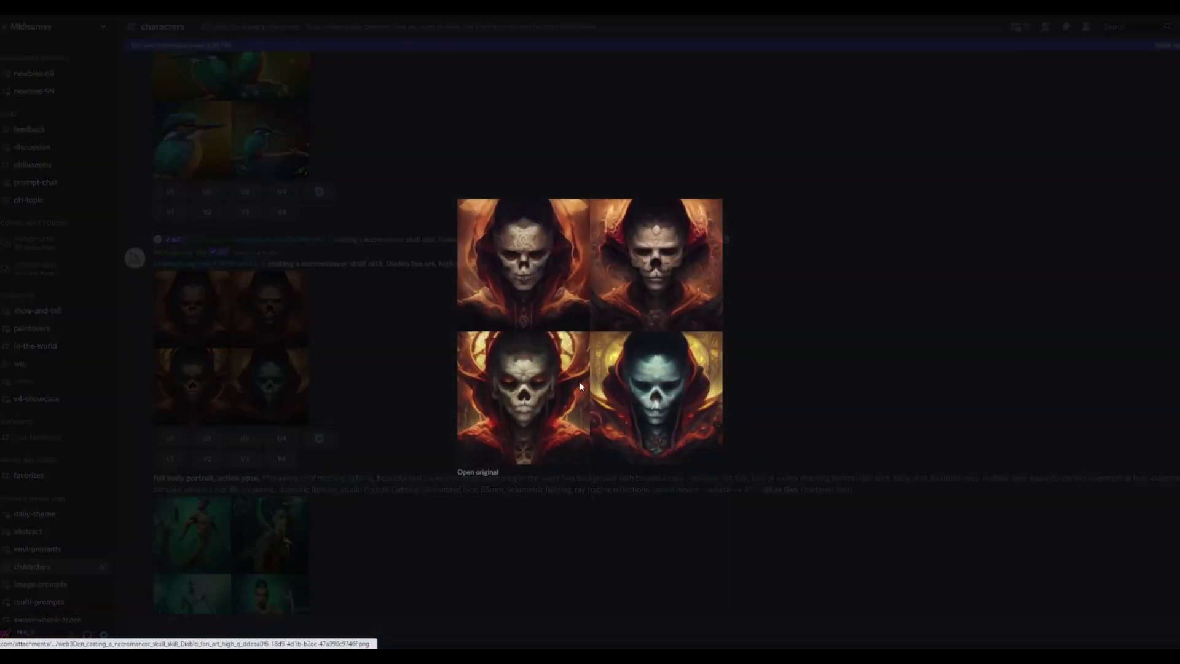
left_click(817, 379)
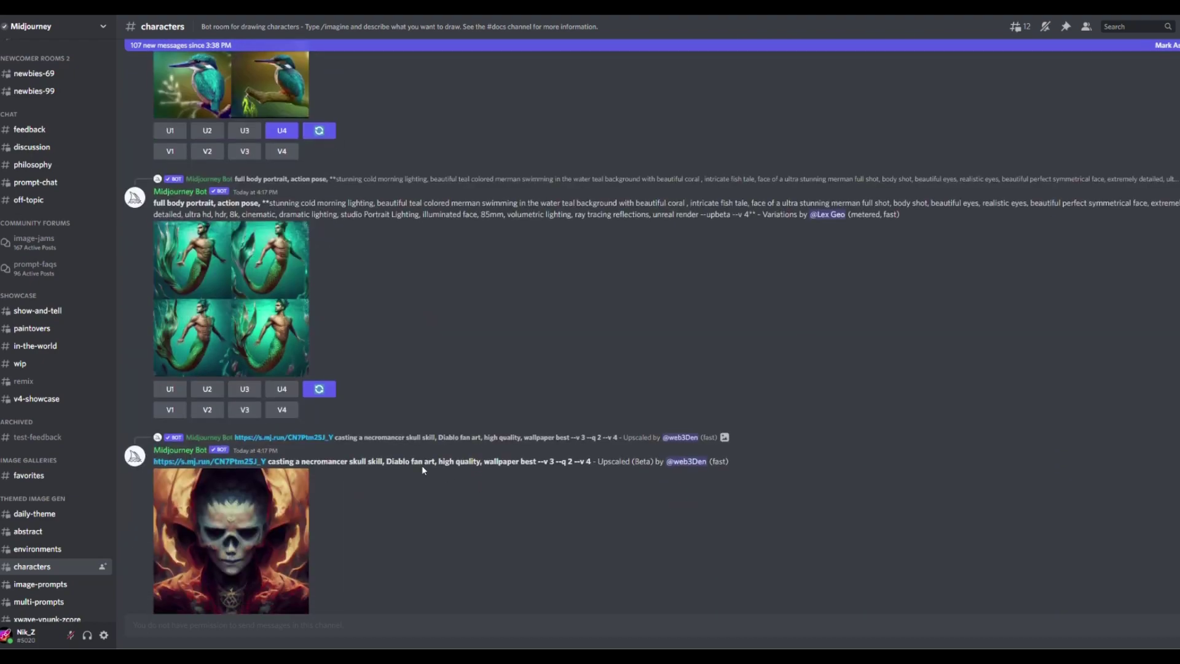
left_click(257, 537)
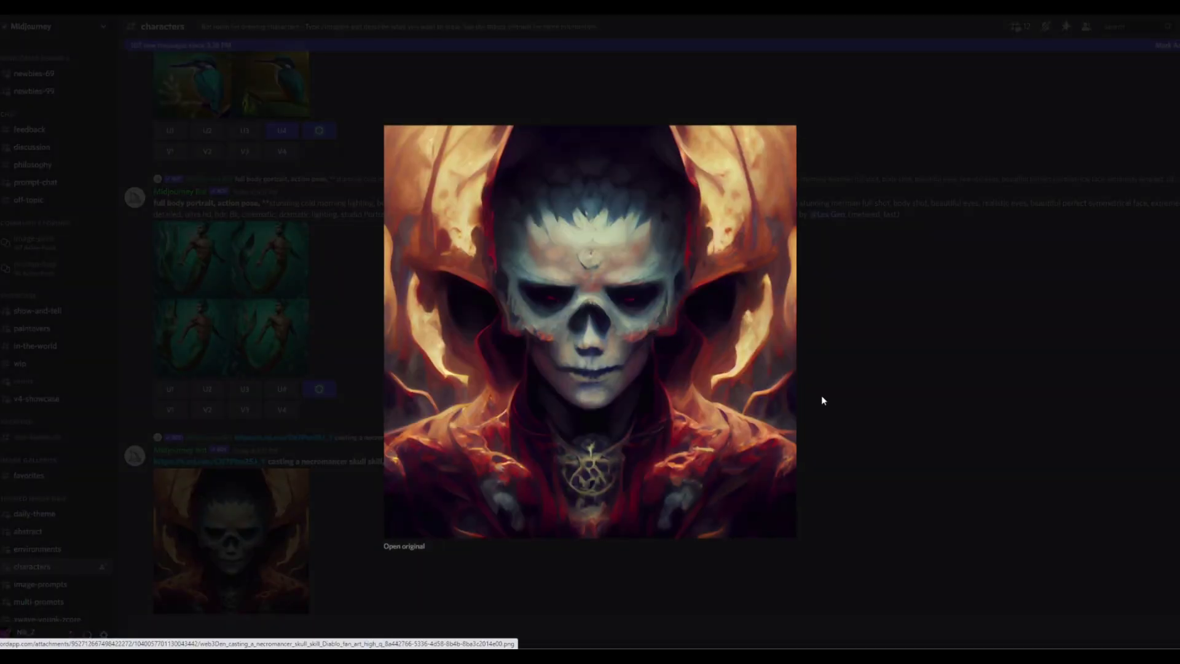
left_click(883, 423)
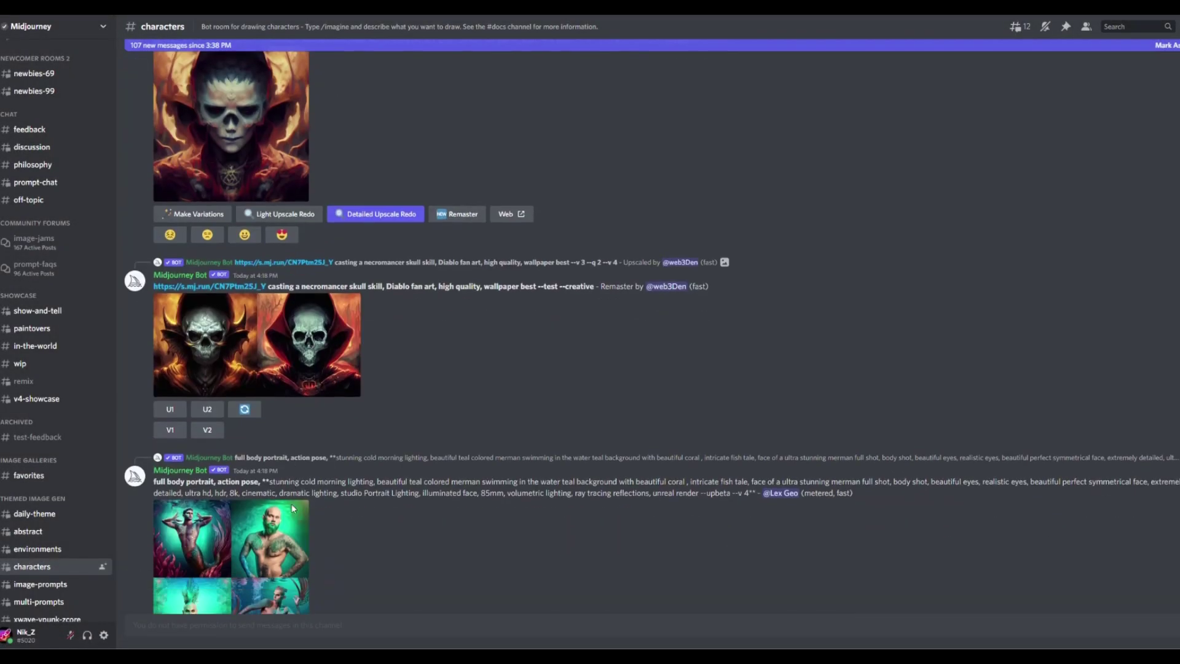
left_click(245, 378)
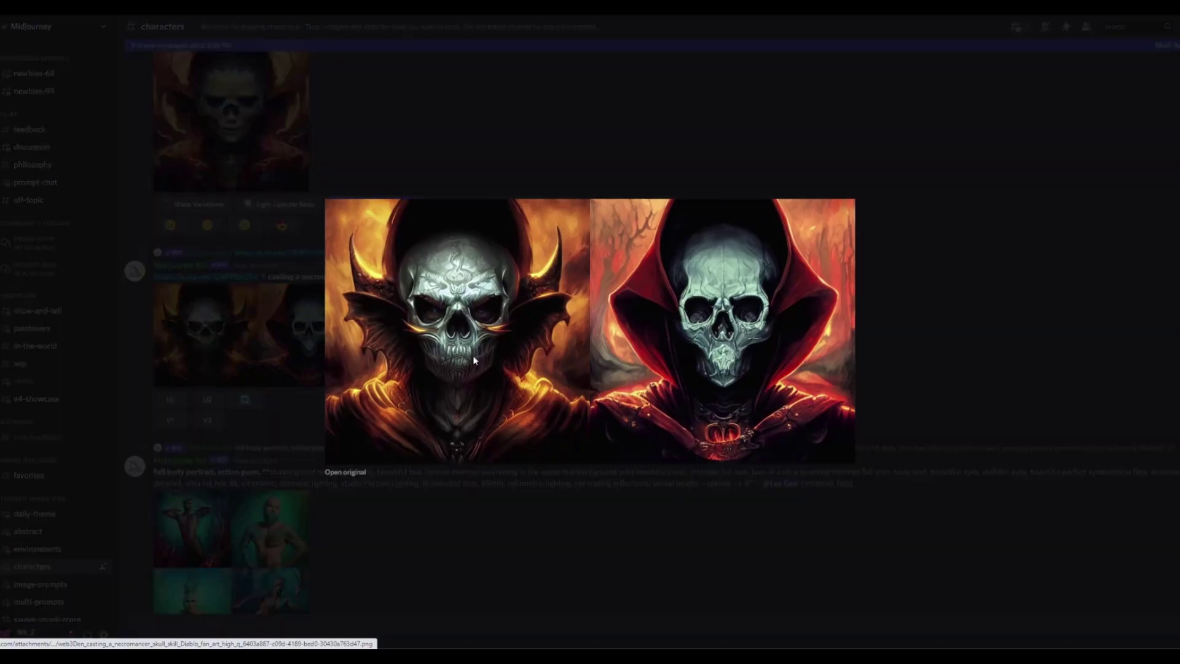
left_click(930, 356)
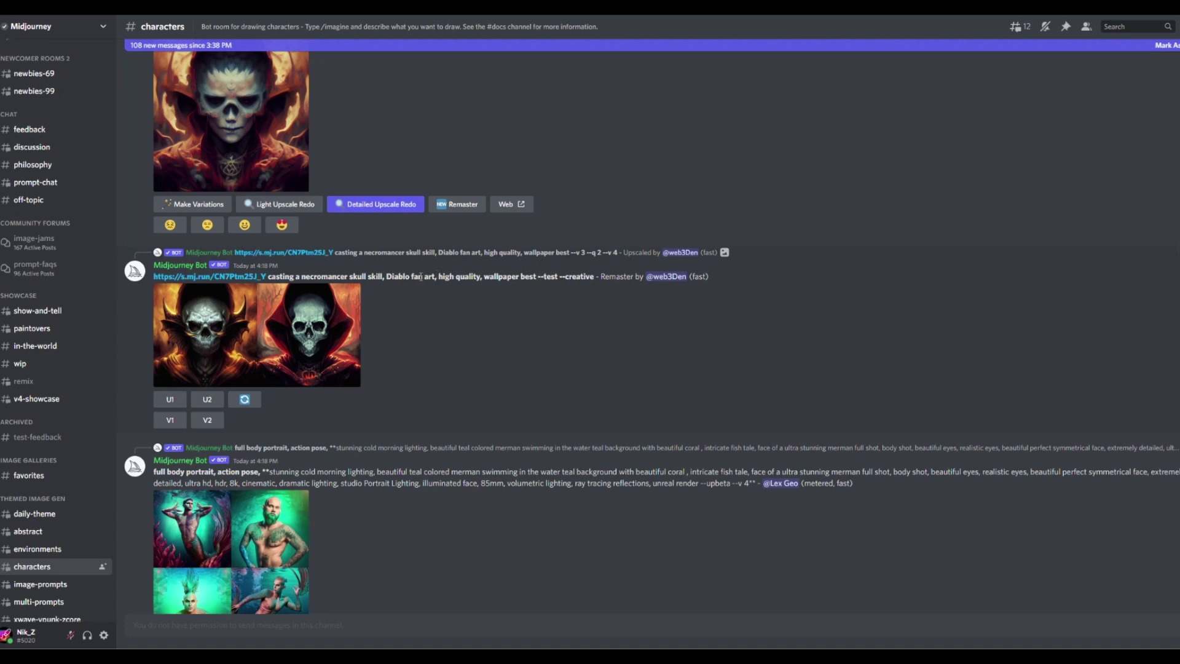
Find the upscaled "hamlet contemplating the abyss" image in the newbies-99 channel and remaster it.
scroll(421, 539, "down", 2)
scroll(422, 540, "up", 5)
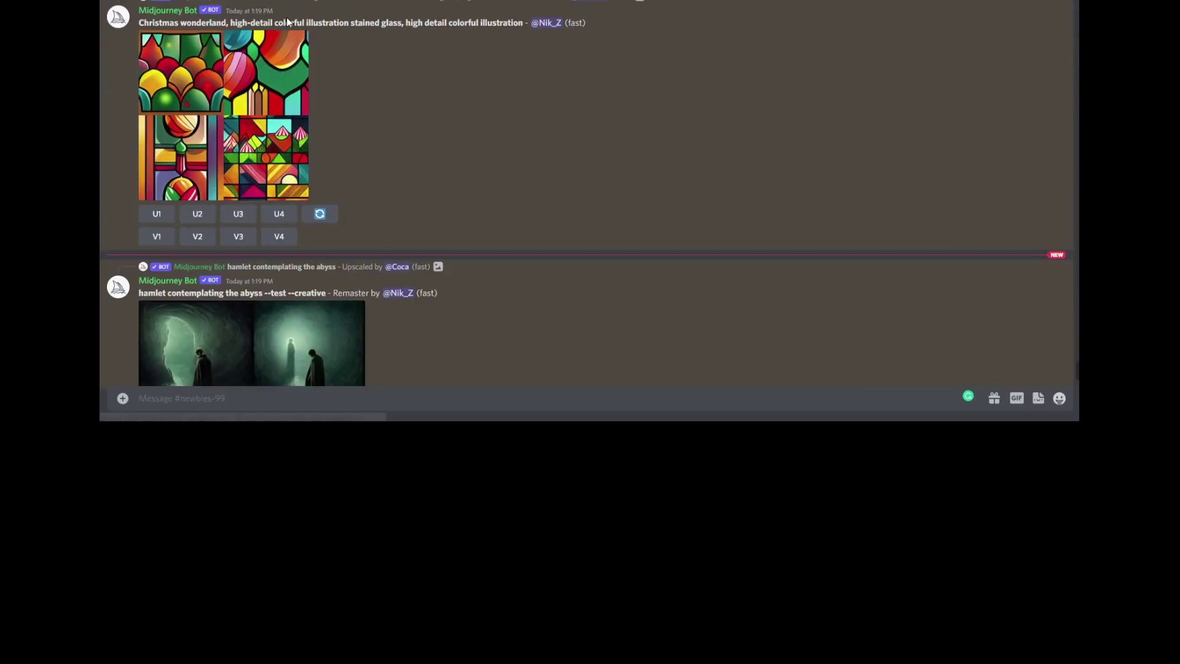
scroll(291, 260, "up", 10)
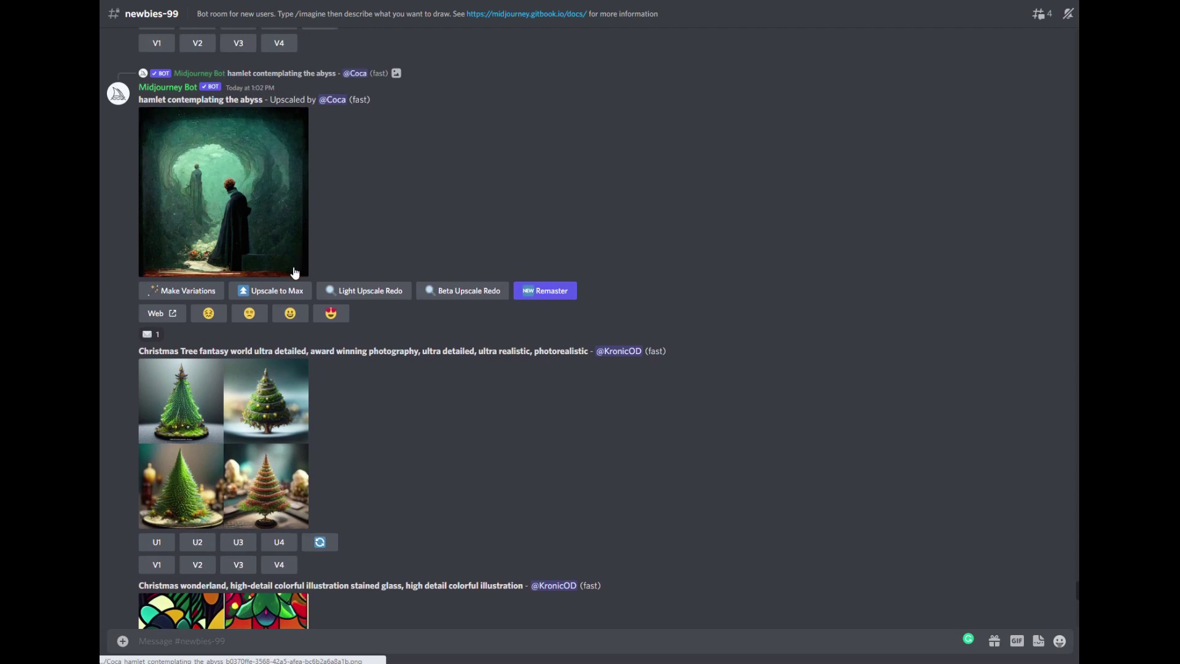
scroll(209, 228, "up", 1)
scroll(208, 223, "up", 4)
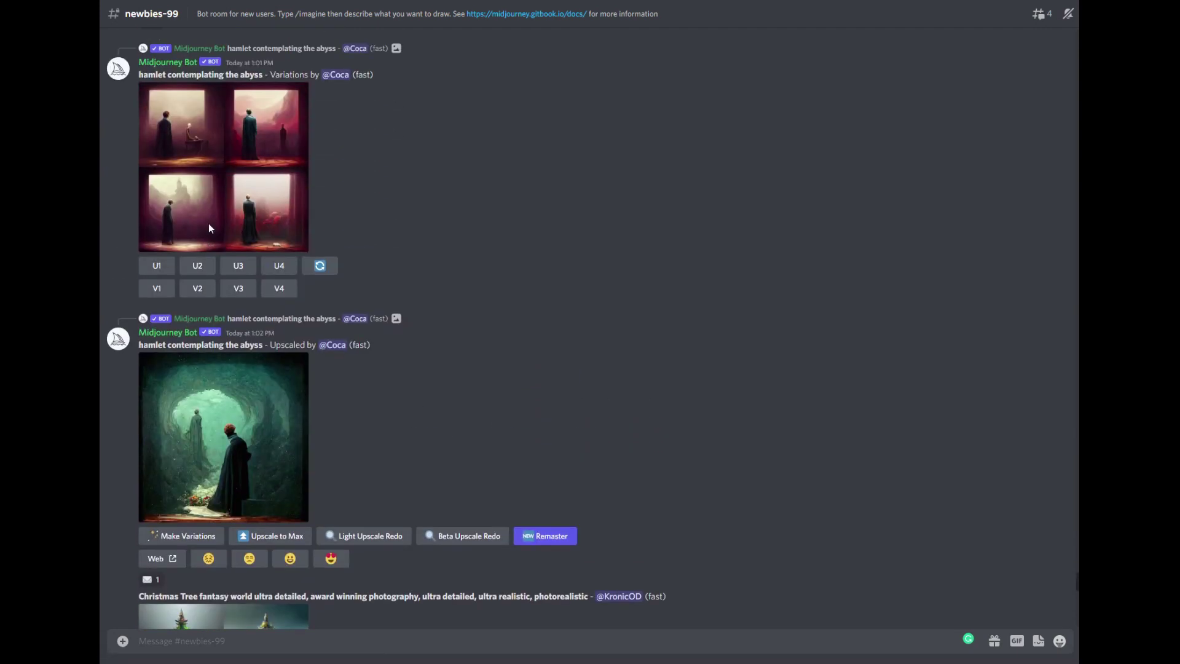
scroll(209, 237, "down", 3)
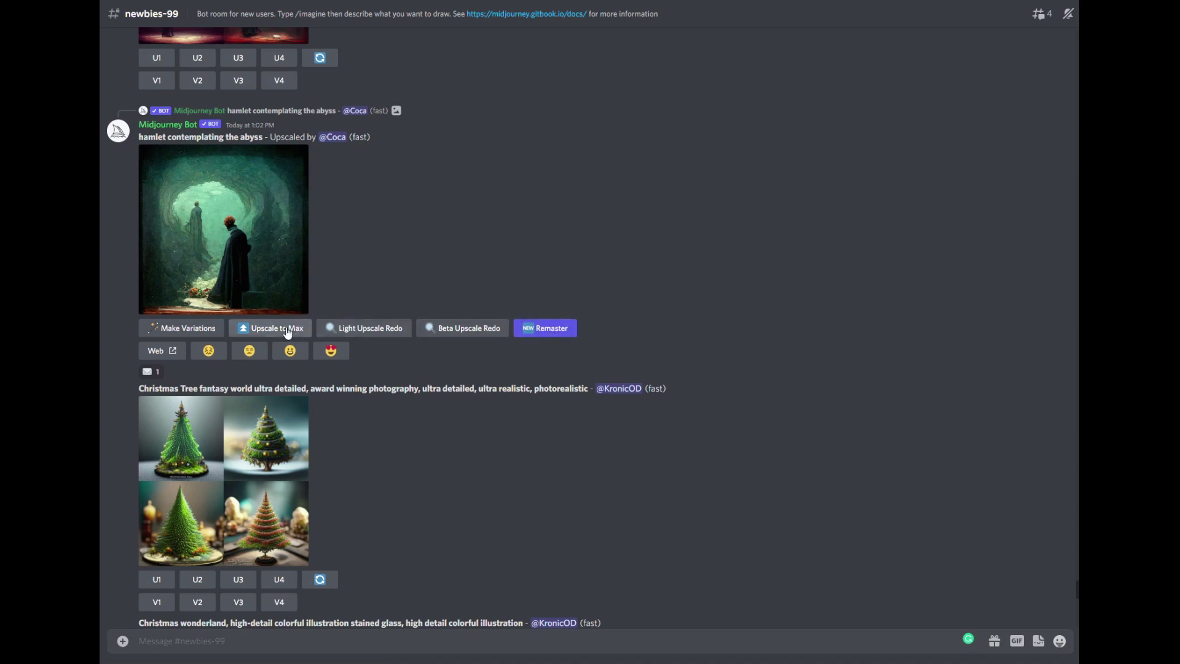
left_click(548, 328)
Examine enlarged previews of the new Hamlet remaster while it renders and at 100%.
scroll(476, 534, "down", 15)
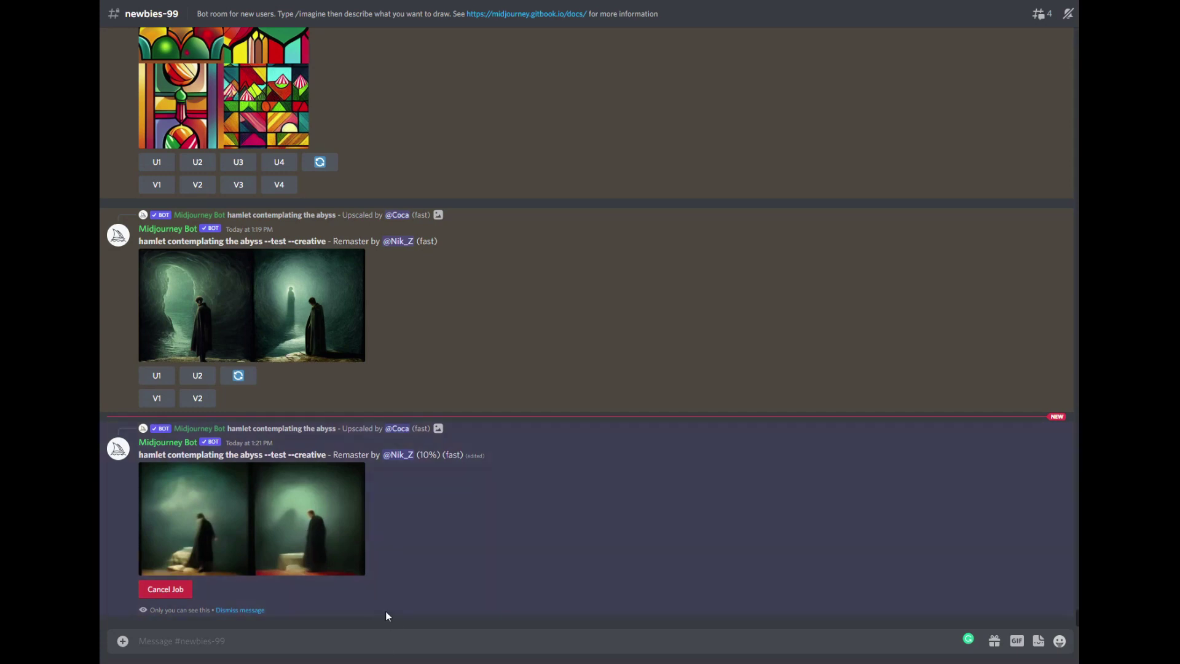
left_click(339, 521)
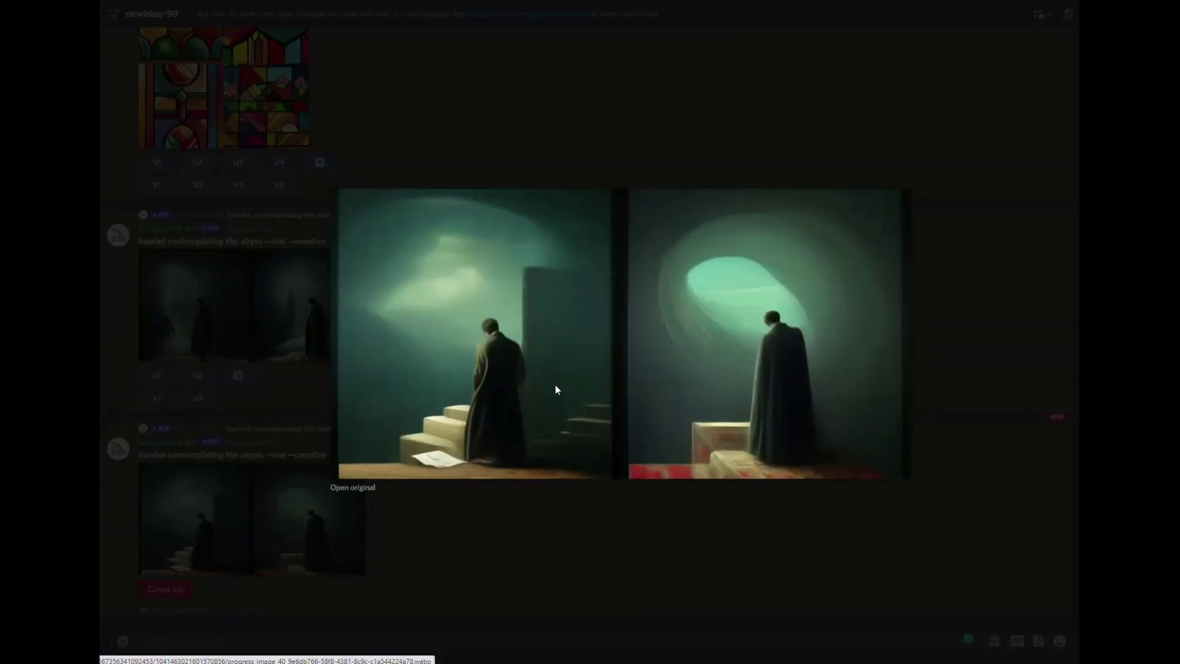
left_click(592, 537)
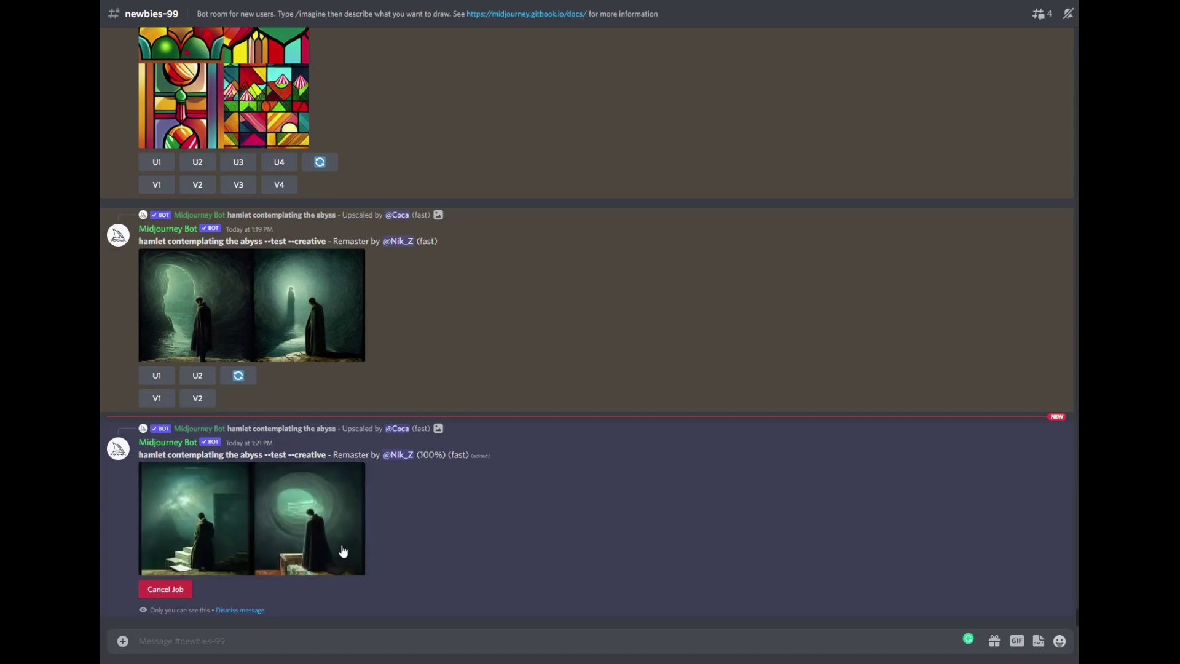
left_click(210, 522)
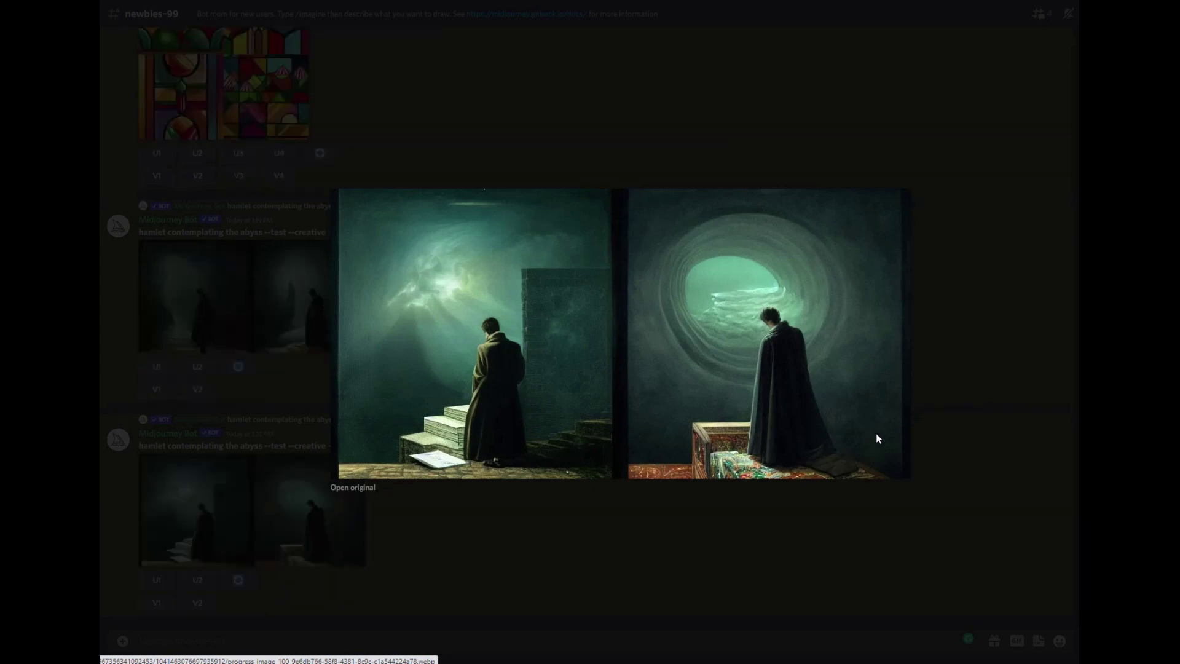
left_click(798, 590)
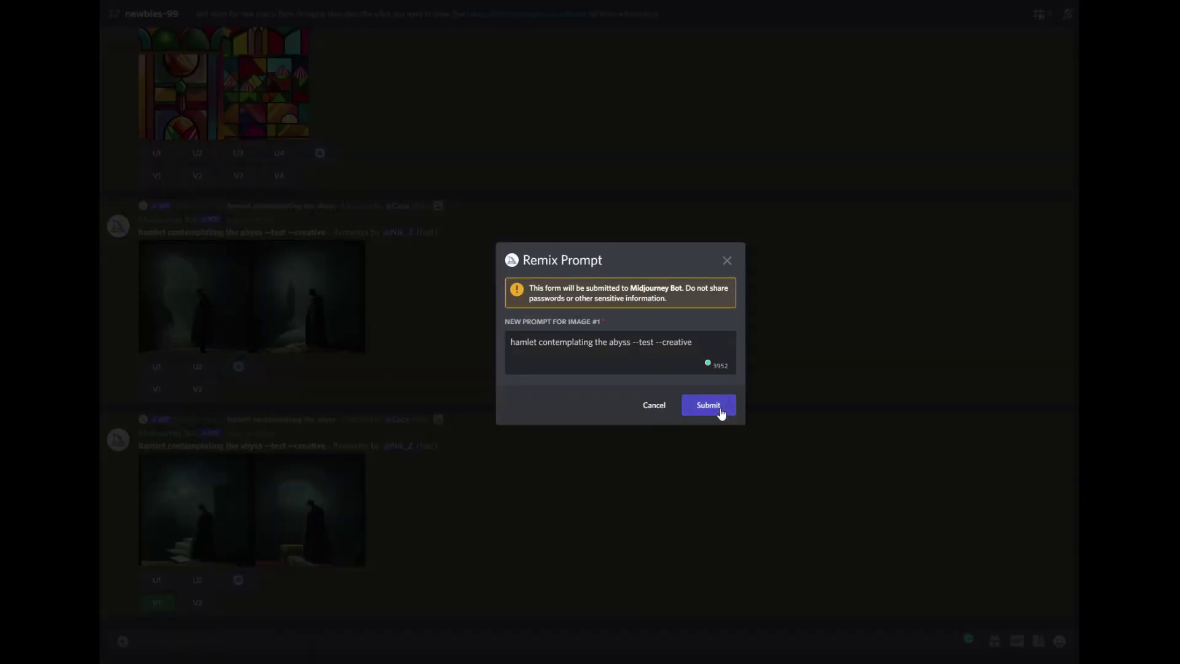
Submit the remix of the remaster's first image with the prompt "hamlet contemplating the abyss --test --creative" and view the result enlarged.
left_click(720, 410)
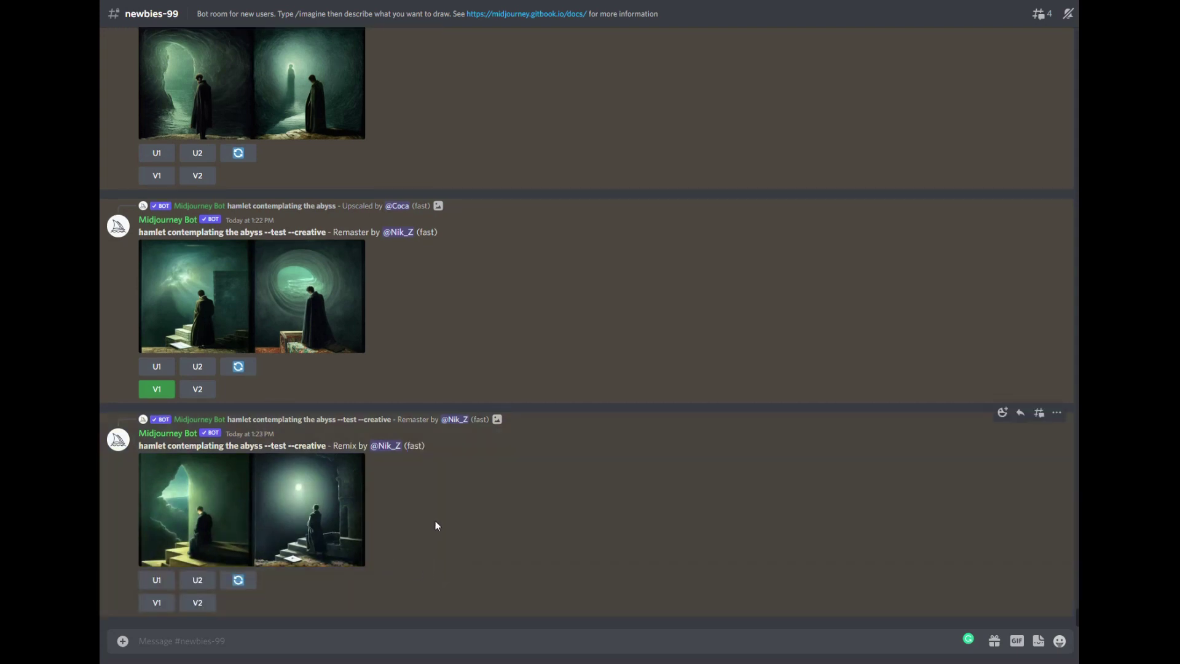
left_click(181, 515)
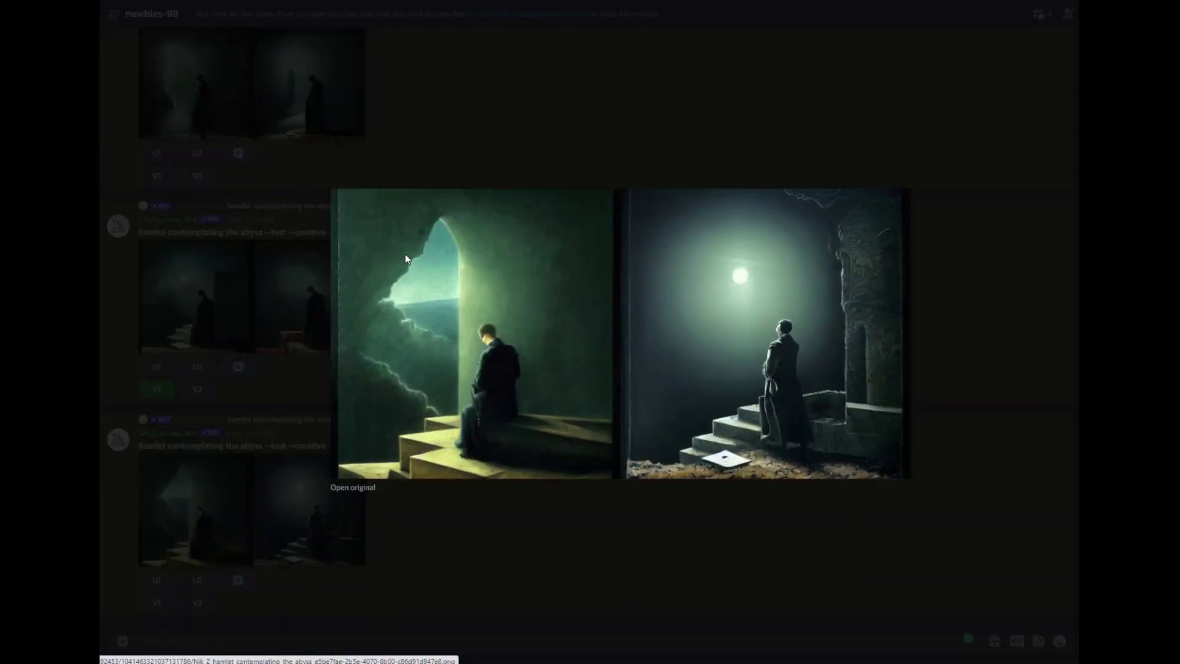
left_click(980, 437)
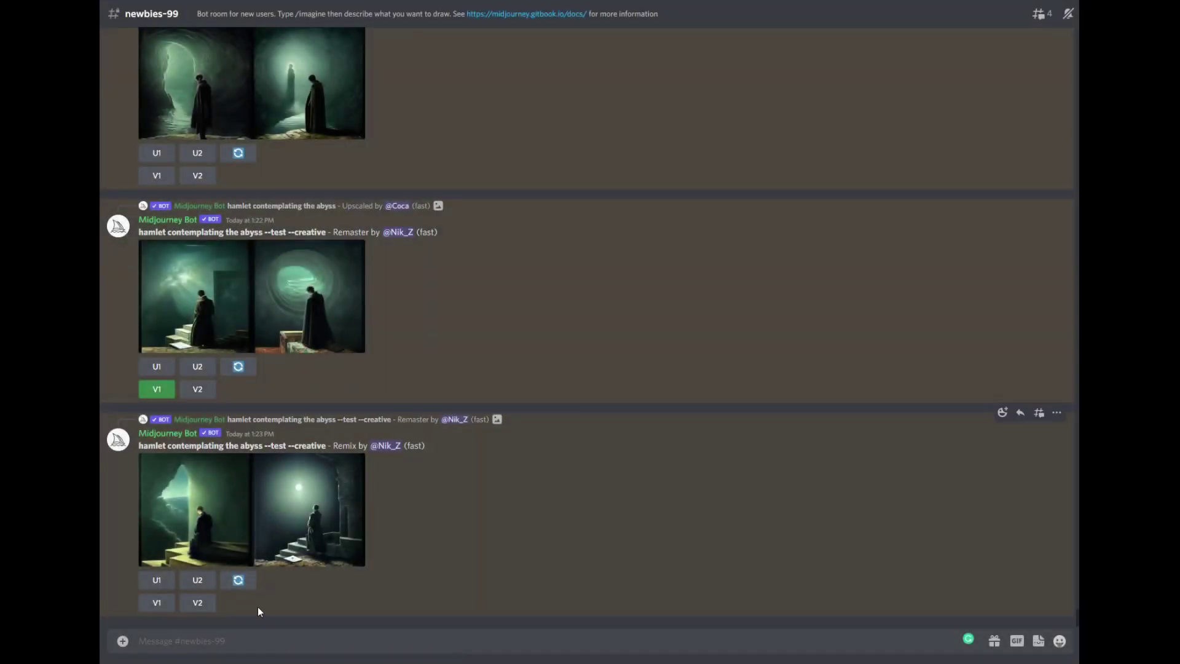
Create variations of the newest remix's second image with the prompt "hamlet contemplating the abyss --test --creative".
left_click(197, 603)
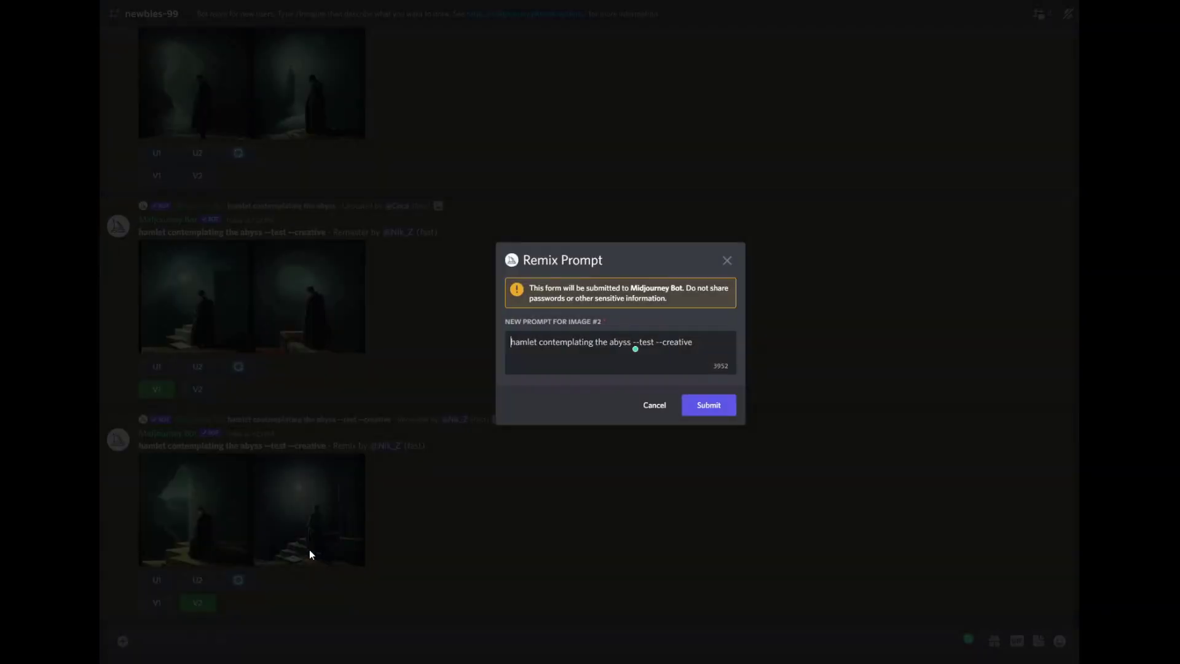
left_click(718, 417)
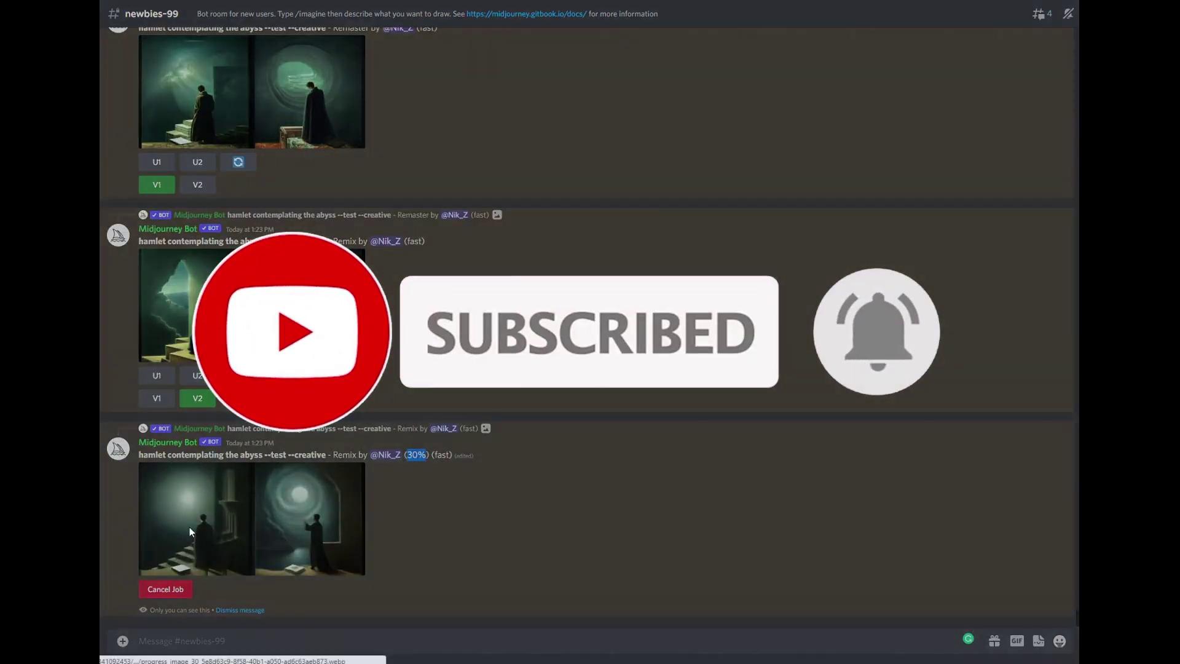
Enlarge the latest Hamlet remix repeatedly while it renders to compare its progress at different stages.
left_click(189, 526)
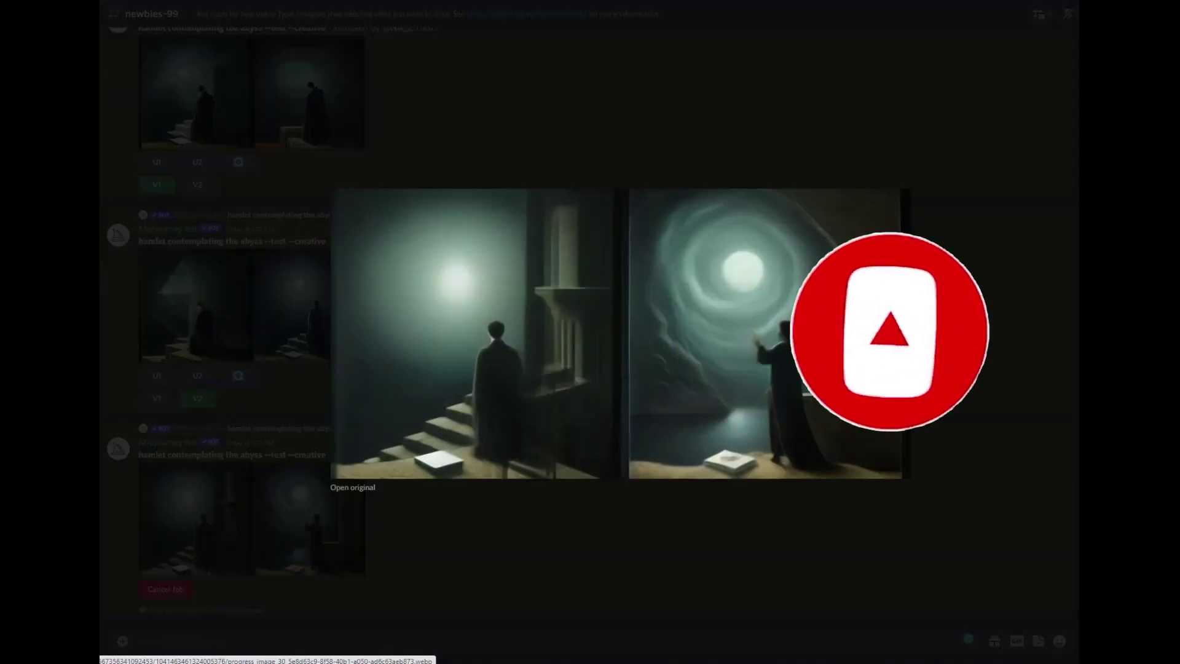
left_click(742, 569)
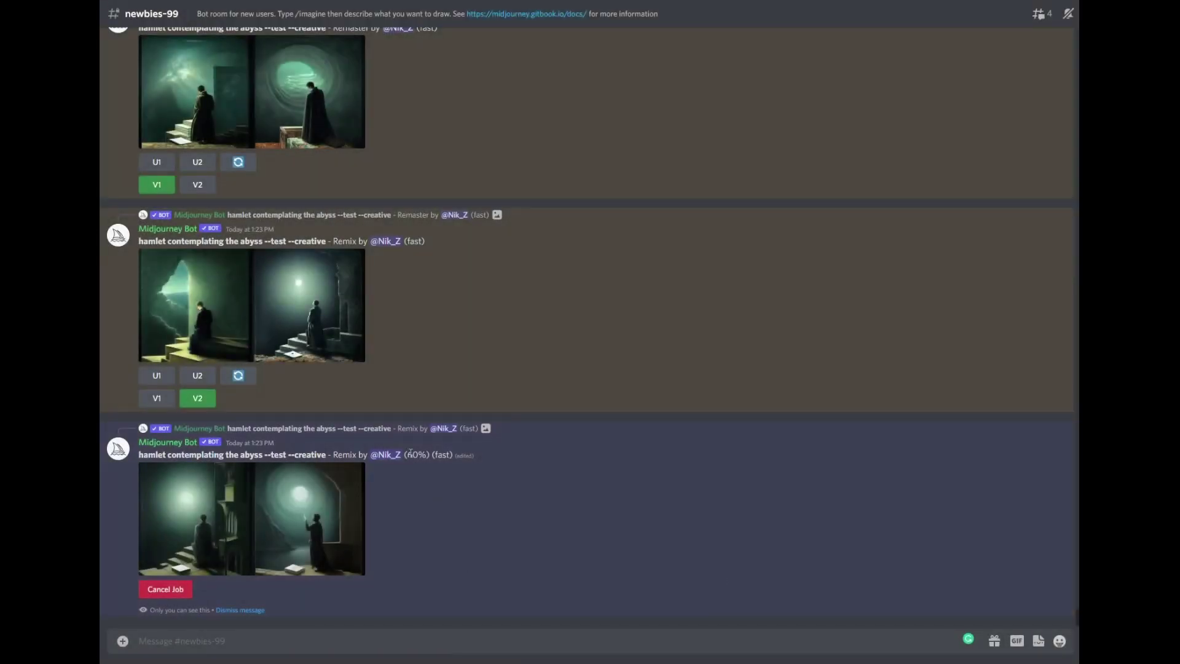
left_click(193, 531)
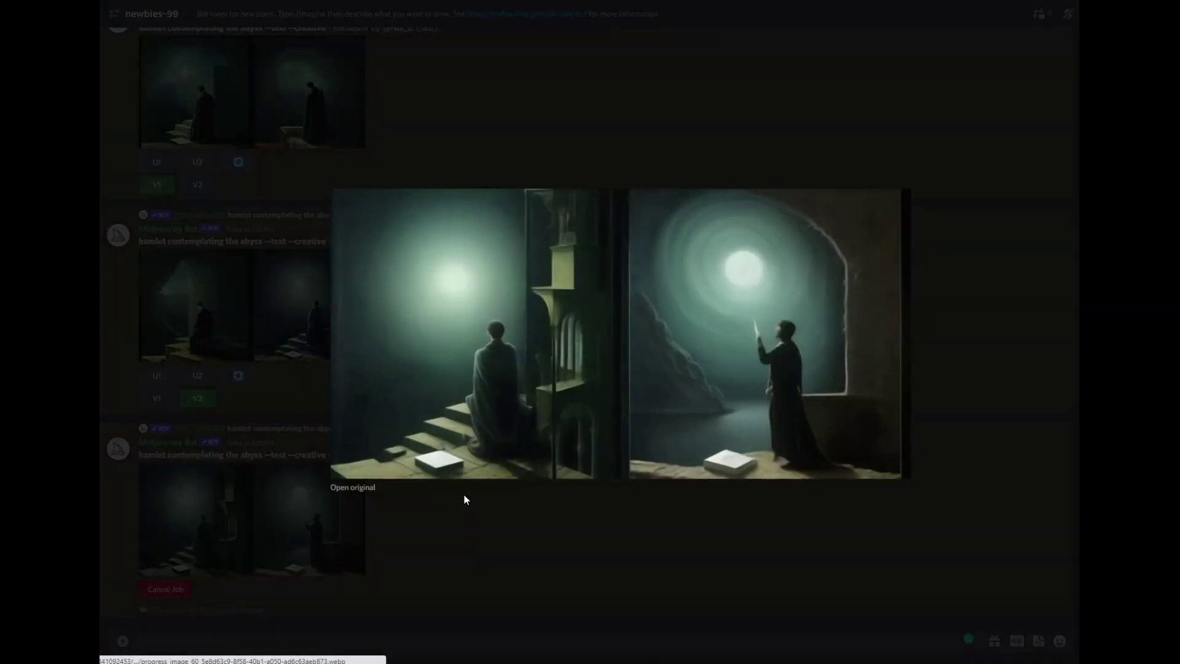
left_click(709, 555)
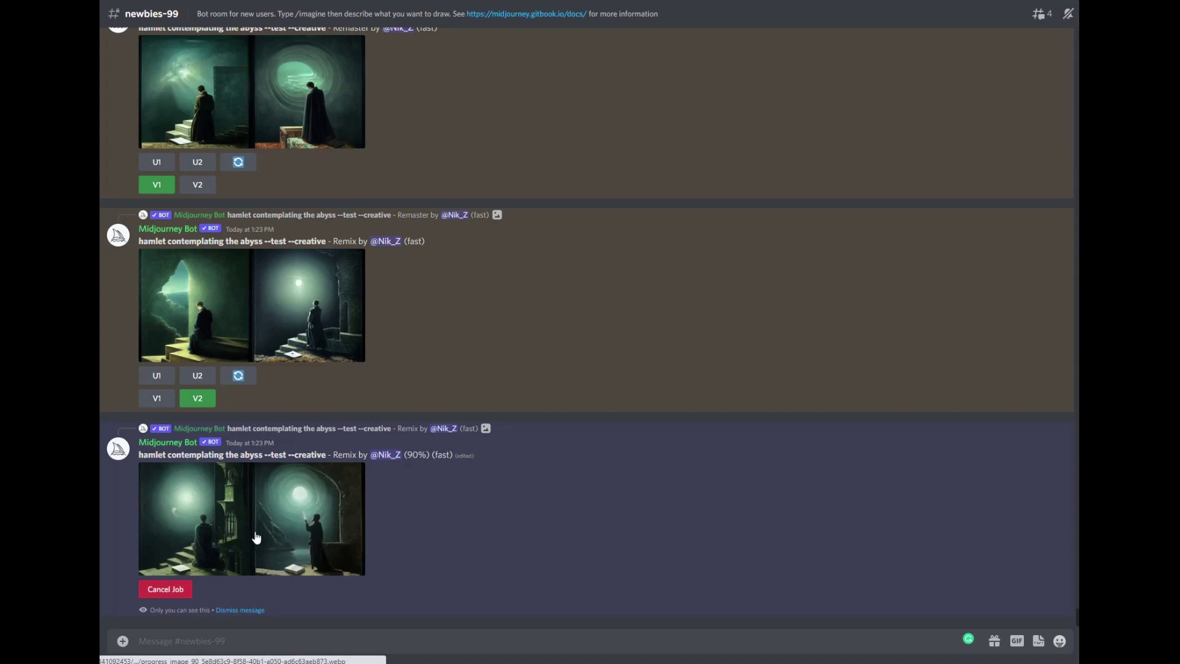
left_click(329, 539)
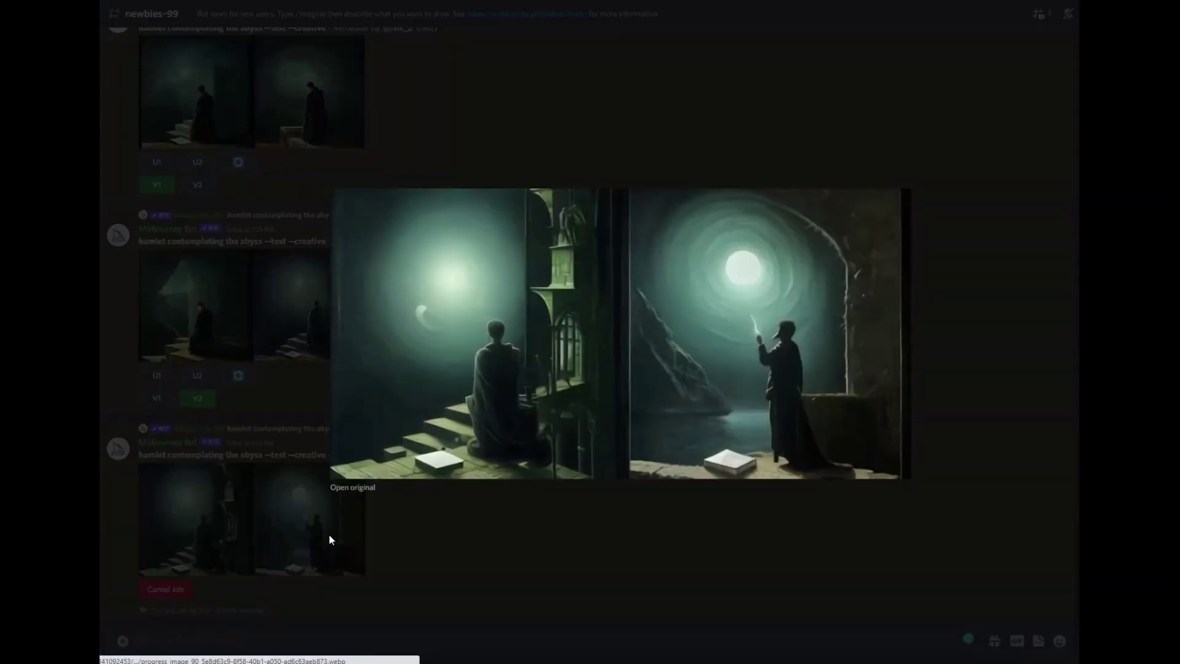
Examine the finished Hamlet remix enlarged and compare it with its in-progress preview.
left_click(799, 519)
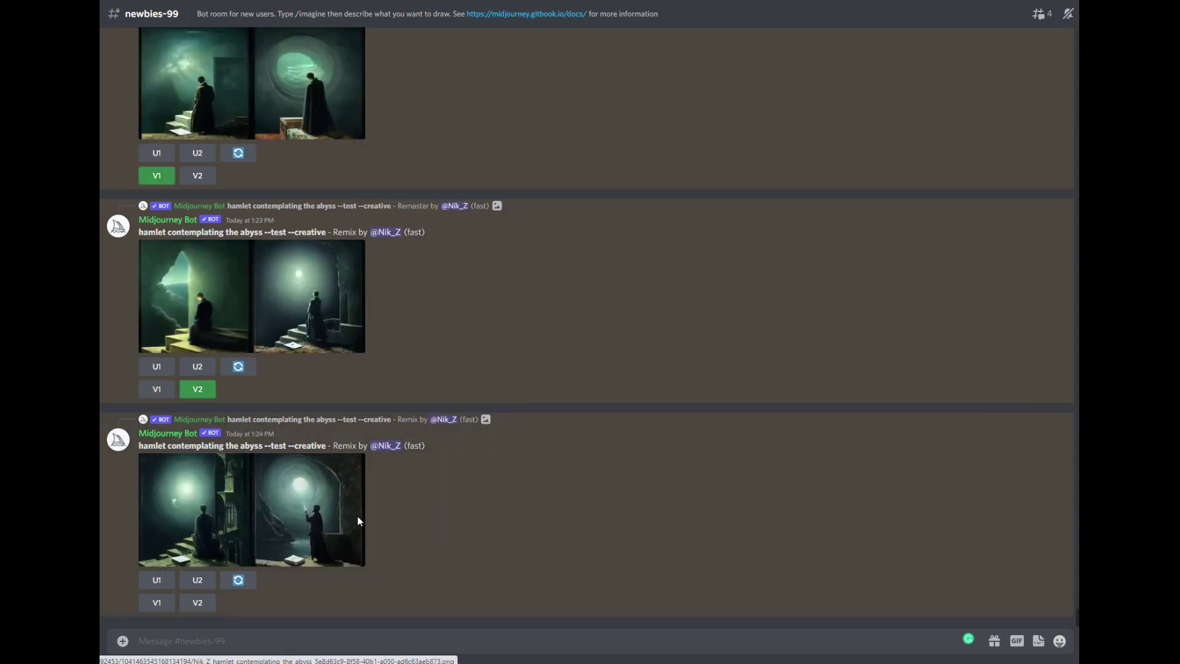
left_click(324, 530)
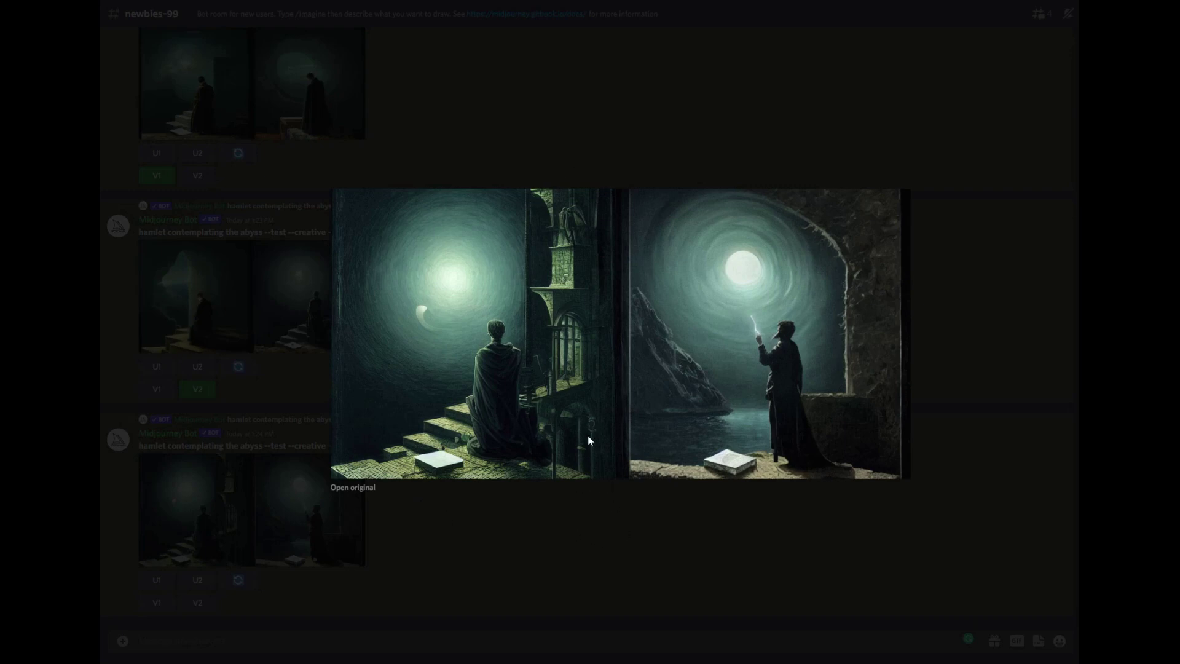
left_click(690, 575)
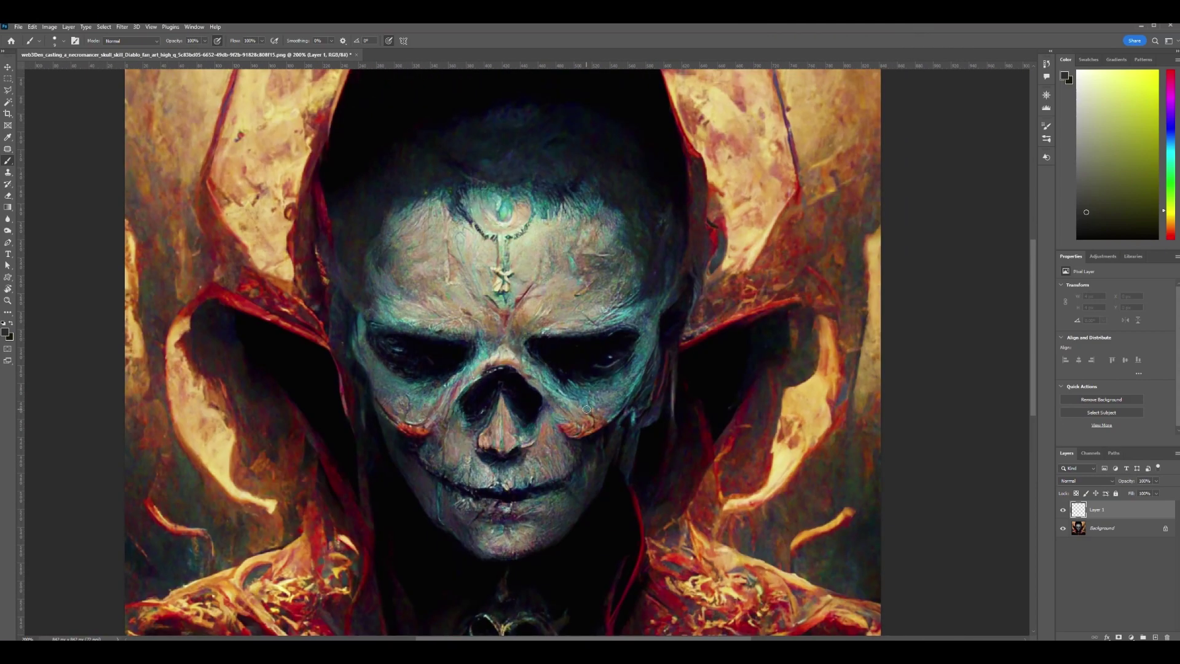
Switch to Photoshop and paint a dark grey eyeball in the necromancer's left eye socket on Layer 1.
left_click(587, 356, "alt")
left_click_drag(576, 353, 604, 354)
Try a round red iris with a black pupil on the dark grey eyeball.
key("bracketright")
key("bracketright")
key("bracketright")
left_click(699, 338, "alt")
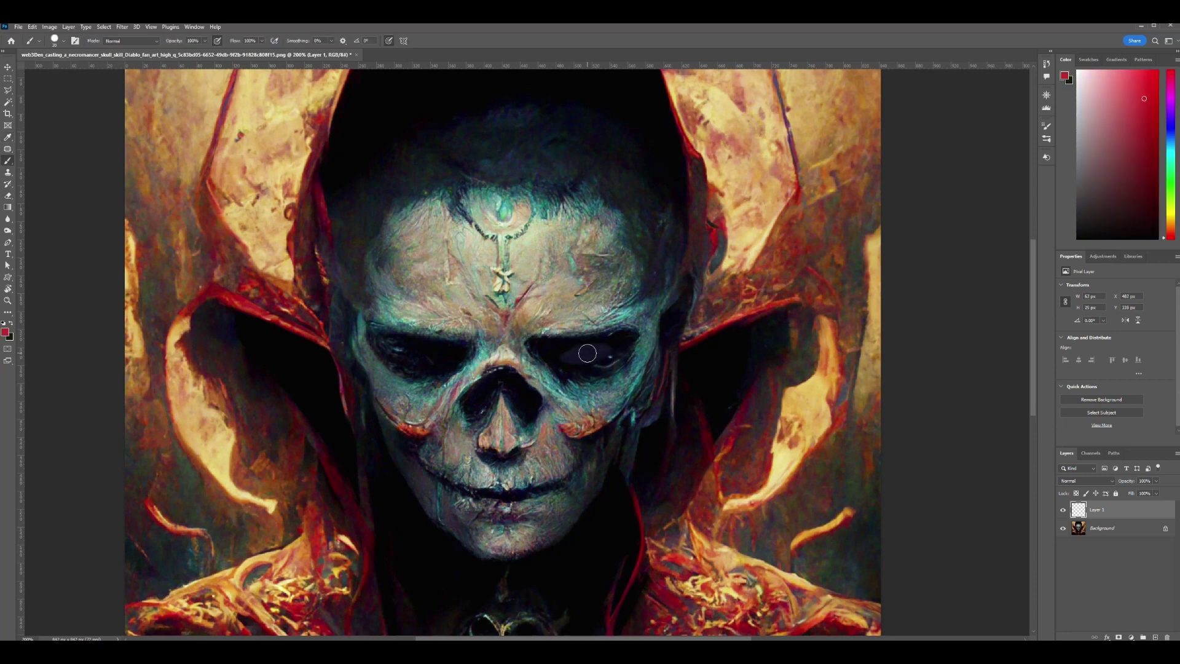
left_click(587, 353)
key("ctrl+minus")
key("ctrl+plus")
key("ctrl+plus")
left_click(663, 331, "alt")
key("bracketright")
key("bracketright")
mouse_move(614, 346)
left_mouse_down()
mouse_move(614, 358)
mouse_move(647, 366)
left_mouse_up()
left_click(631, 366, "alt")
left_click(638, 377, "alt")
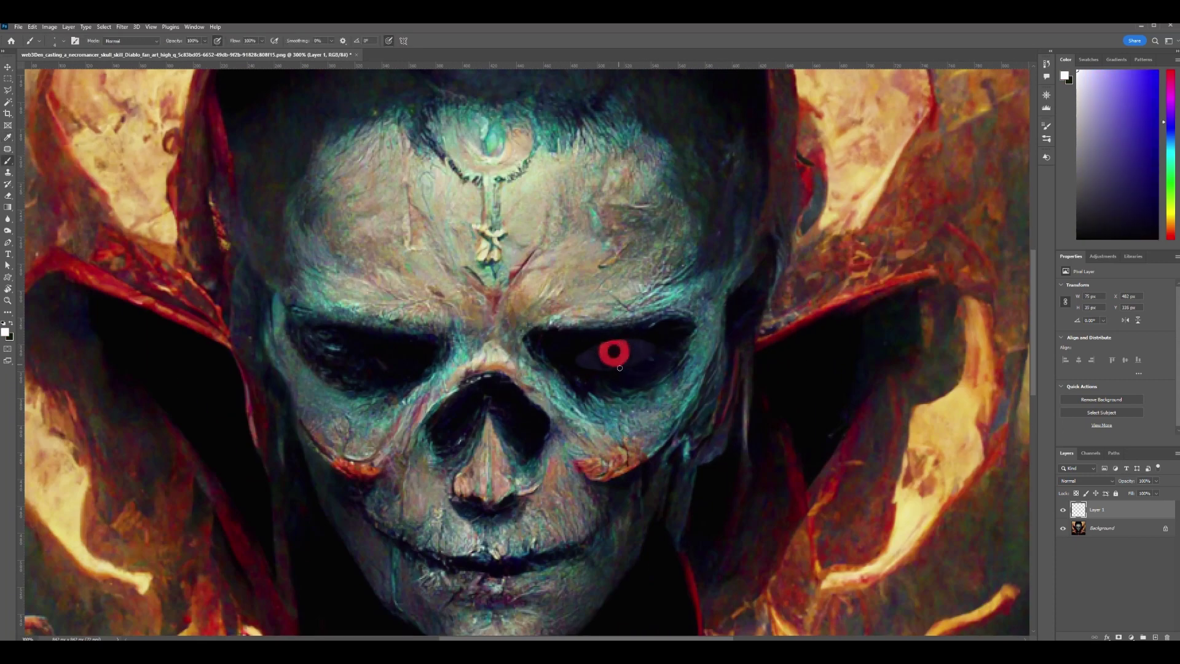
Cover the red iris with a larger round pale teal one using the Brush tool in Normal mode.
left_click(664, 385, "alt")
key("bracketright")
key("bracketright")
key("bracketright")
key("bracketright")
key("bracketright")
key("bracketright")
key("bracketright")
left_click(614, 353)
left_click(645, 344, "alt")
left_click(121, 41)
left_click(121, 121)
left_click(675, 369, "alt")
left_click(615, 352)
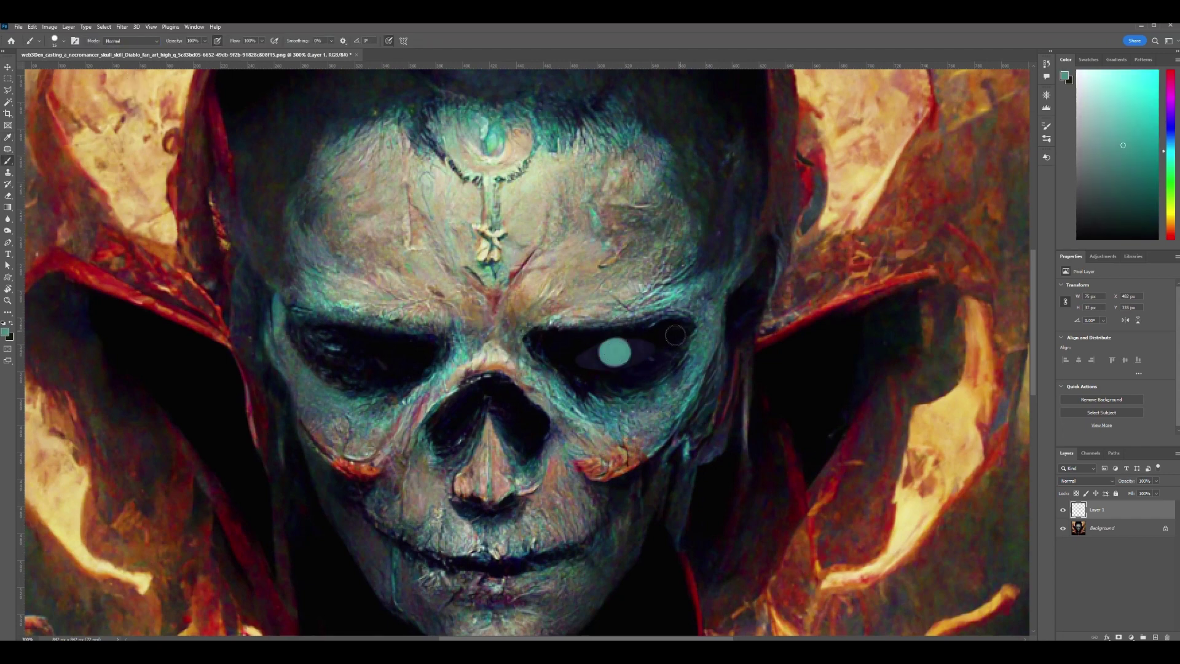
Outline the eye with thin teal eyelid lines above and below the eyeball.
left_click(670, 338, "alt")
key("bracketleft")
key("bracketleft")
key("bracketleft")
key("bracketleft")
key("bracketleft")
key("bracketleft")
mouse_move(571, 344)
left_mouse_down()
mouse_move(622, 337)
mouse_move(658, 353)
left_mouse_up()
left_click(675, 367, "alt")
key("ctrl+z")
mouse_move(576, 367)
left_mouse_down()
mouse_move(694, 341)
mouse_move(685, 319)
left_mouse_up()
Shade the socket around the eyelids with broad dark teal strokes using a larger brush.
key("ctrl+plus")
key("bracketright")
key("bracketright")
key("bracketright")
key("bracketright")
key("bracketright")
key("bracketright")
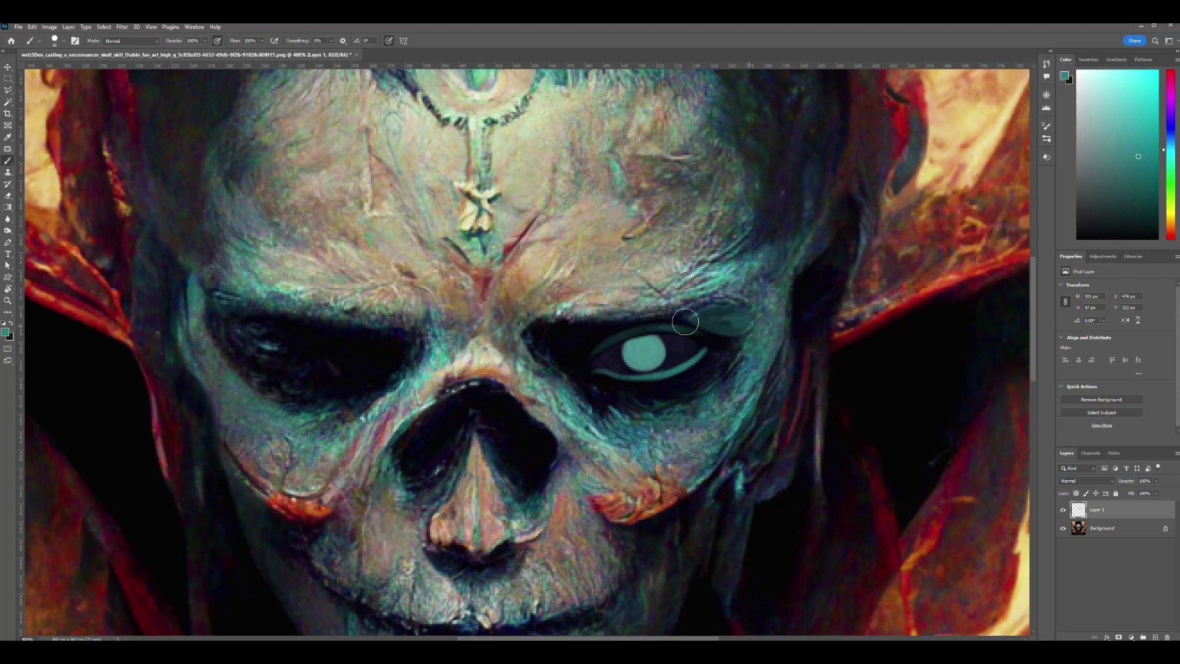
left_click(629, 393, "alt")
left_click_drag(619, 400, 618, 321)
Lighten the centre of the teal iris with white and mark a small dark pupil in it.
key("ctrl+minus")
key("d")
key("x")
left_click(622, 348)
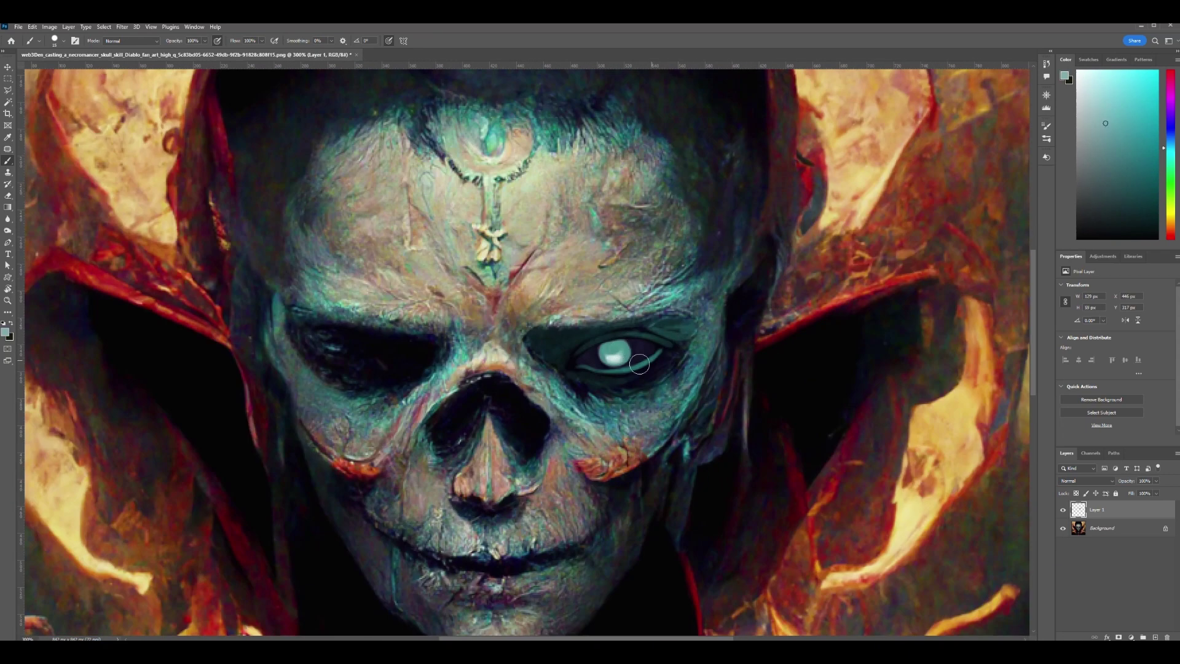
left_click(635, 357, "alt")
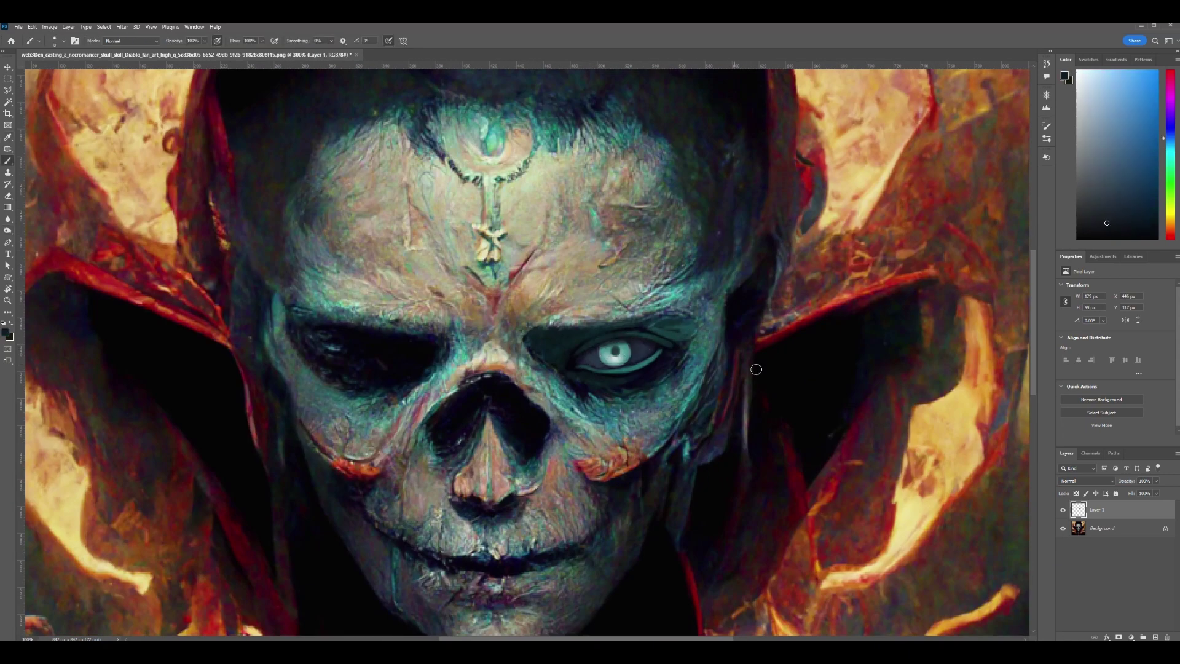
Whiten the centre of the iris and dab a small white catchlight beside it with a smaller brush.
key("ctrl+minus")
key("ctrl+plus")
key("ctrl+plus")
key("bracketleft")
key("bracketleft")
key("bracketleft")
key("bracketleft")
left_click(663, 342)
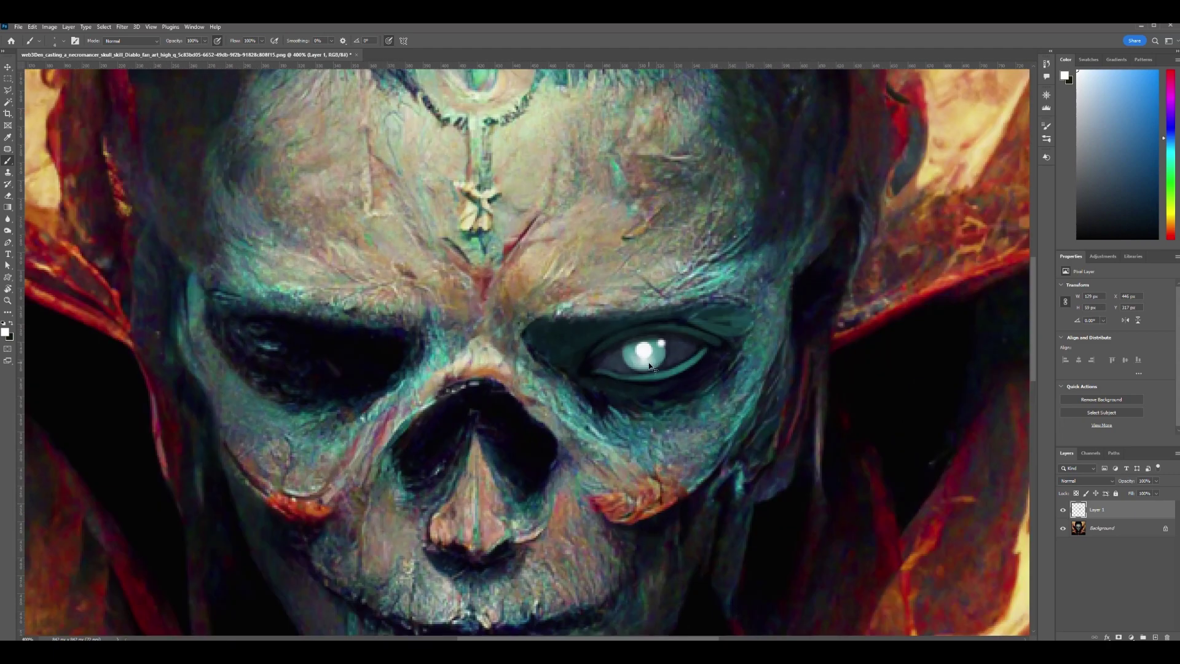
Repaint the iris, eyeball and eyelids in darker sampled tones to blend the eye into its socket.
key("ctrl+minus")
key("ctrl+minus")
key("ctrl+minus")
key("ctrl+plus")
key("ctrl+plus")
key("ctrl+plus")
left_click(614, 358, "alt")
mouse_move(614, 356)
left_mouse_down()
mouse_move(751, 340)
mouse_move(572, 361)
mouse_move(643, 340)
mouse_move(667, 375)
mouse_move(707, 350)
left_mouse_up()
left_click(634, 351, "alt")
left_click(687, 344, "alt")
left_click(633, 353, "alt")
left_click(769, 339, "alt")
left_click_drag(688, 329, 640, 332)
mouse_move(709, 349)
left_mouse_down()
mouse_move(651, 377)
mouse_move(612, 374)
mouse_move(710, 351)
mouse_move(685, 343)
left_mouse_up()
Add a small white highlight to the darkened eye.
left_click(636, 363, "alt")
left_click(1130, 111)
key("e")
key("b")
key("d")
key("x")
key("ctrl+minus")
key("ctrl+minus")
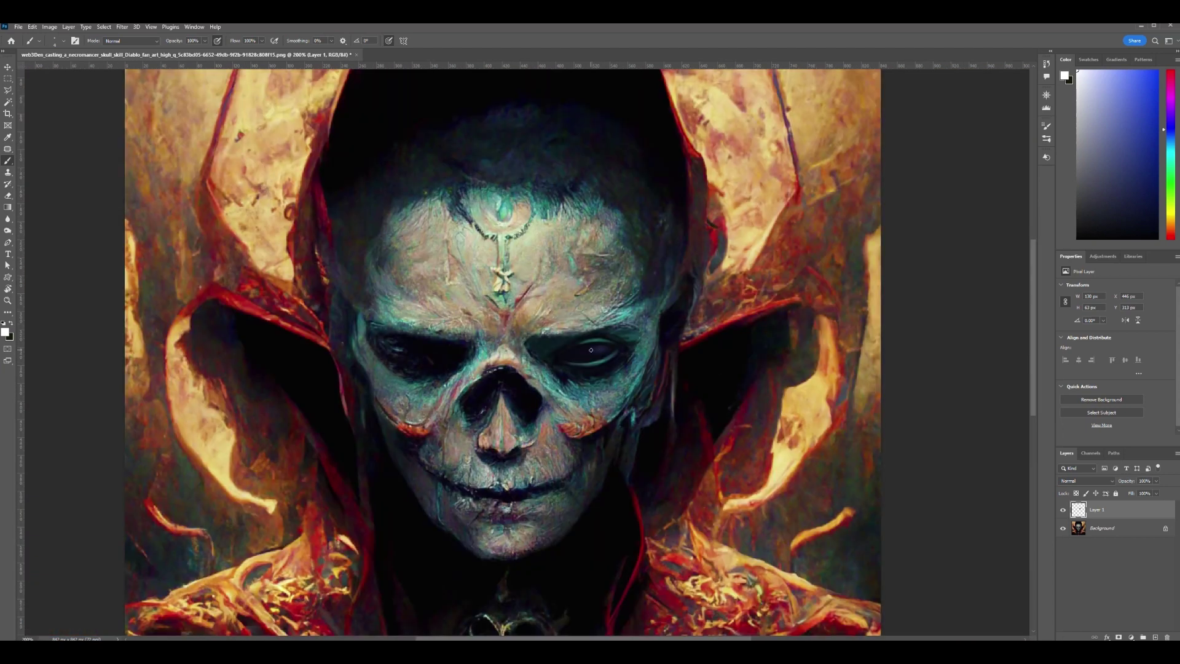
Paint a dark arched brow above the repainted eye and accent the skin around it with sampled teal.
left_click(587, 368, "alt")
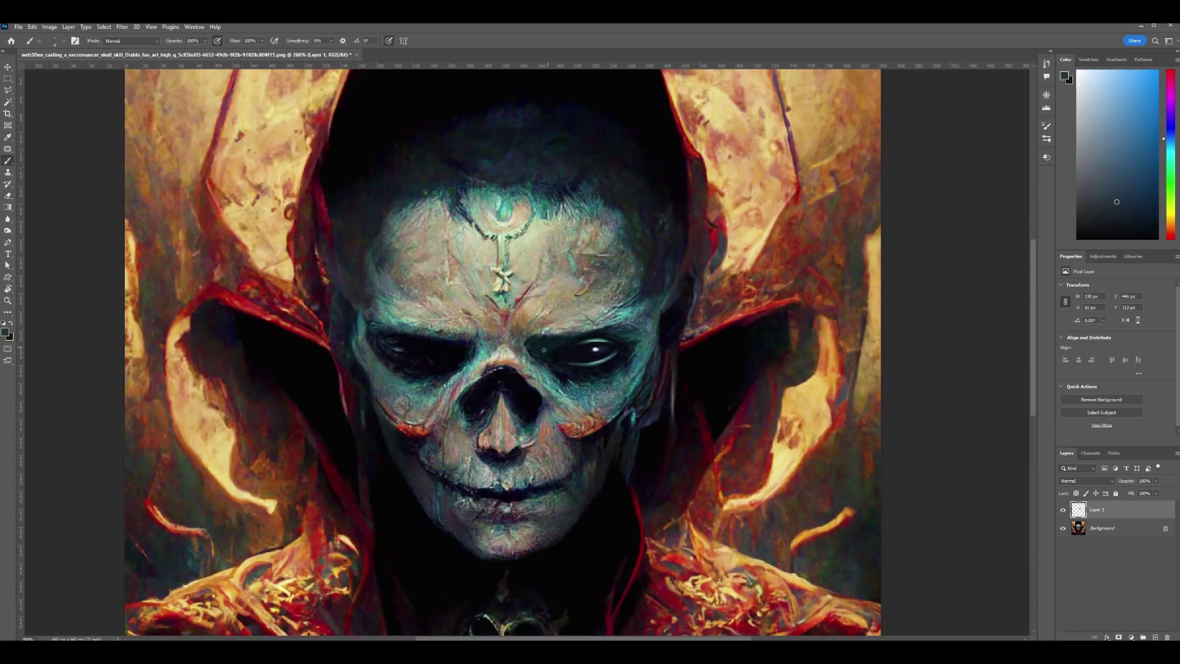
key("bracketright")
key("bracketright")
key("bracketright")
key("bracketright")
key("bracketright")
key("bracketright")
left_click(560, 326, "alt")
mouse_move(539, 338)
left_mouse_down()
mouse_move(577, 330)
mouse_move(548, 343)
left_mouse_up()
left_click(553, 348, "alt")
left_click_drag(548, 343, 630, 321)
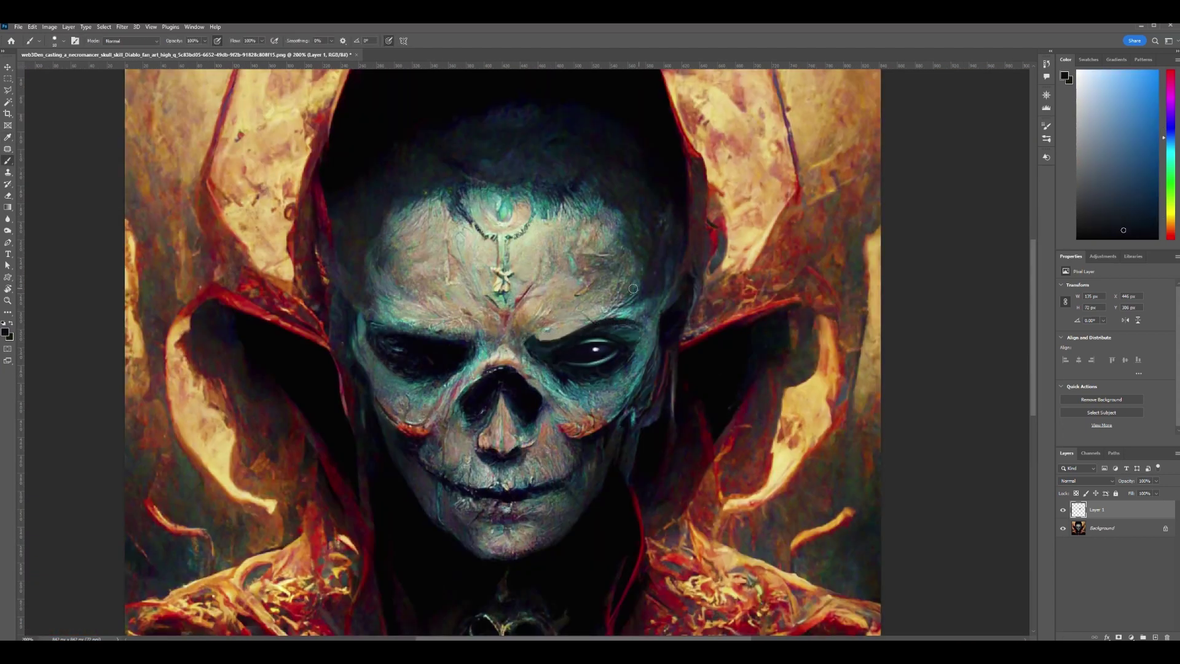
left_click(630, 330, "alt")
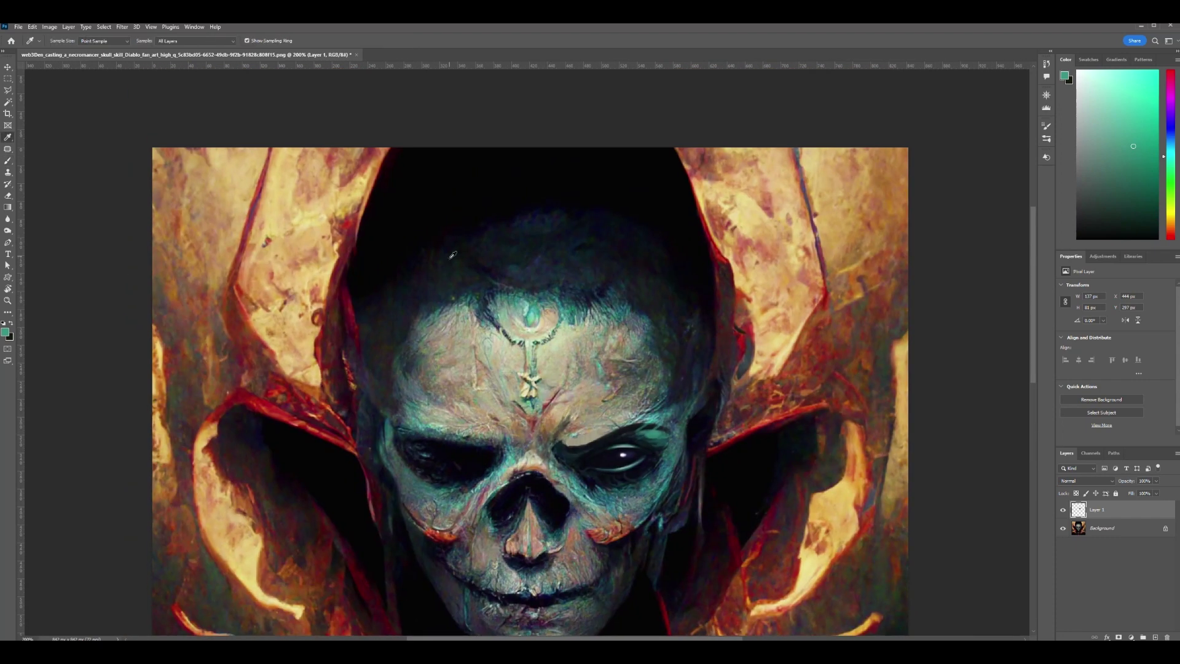
Block in a large dark teal horn curving from the head to the image's upper right corner.
left_click_drag(697, 280, 669, 179)
left_click_drag(887, 161, 659, 154)
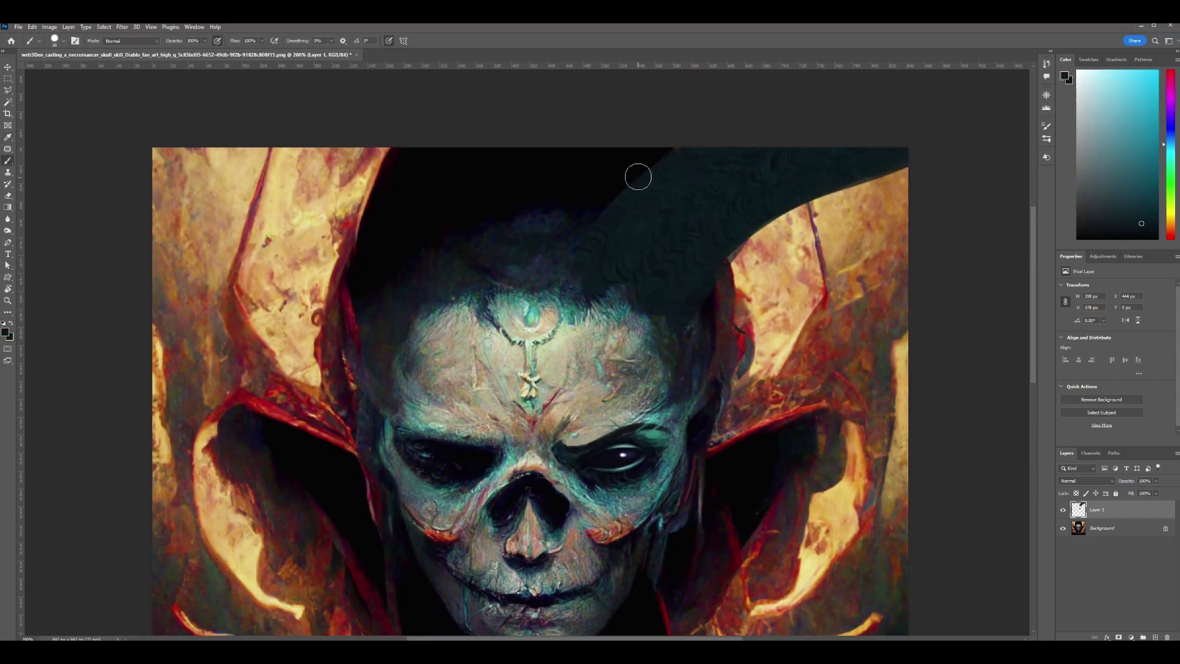
Draw a dark V-shaped hairline on the forehead and a jagged lighter teal edge along the horn's inner side.
left_click(629, 177, "alt")
left_click_drag(495, 286, 530, 342)
left_click(574, 301, "alt")
left_click_drag(534, 340, 656, 149)
left_click_drag(563, 297, 573, 270)
Paint a series of curved lighter teal ridges across the full length of the horn.
key("]")
key("]")
key("]")
key("]")
left_click(578, 274, "alt")
left_click_drag(606, 232, 633, 243)
mouse_move(599, 255)
left_mouse_down()
mouse_move(656, 238)
mouse_move(640, 297)
mouse_move(679, 310)
left_mouse_up()
left_click_drag(636, 243, 697, 257)
left_click_drag(652, 218, 713, 234)
left_click_drag(695, 195, 738, 205)
left_click_drag(695, 161, 812, 163)
left_click_drag(828, 150, 870, 157)
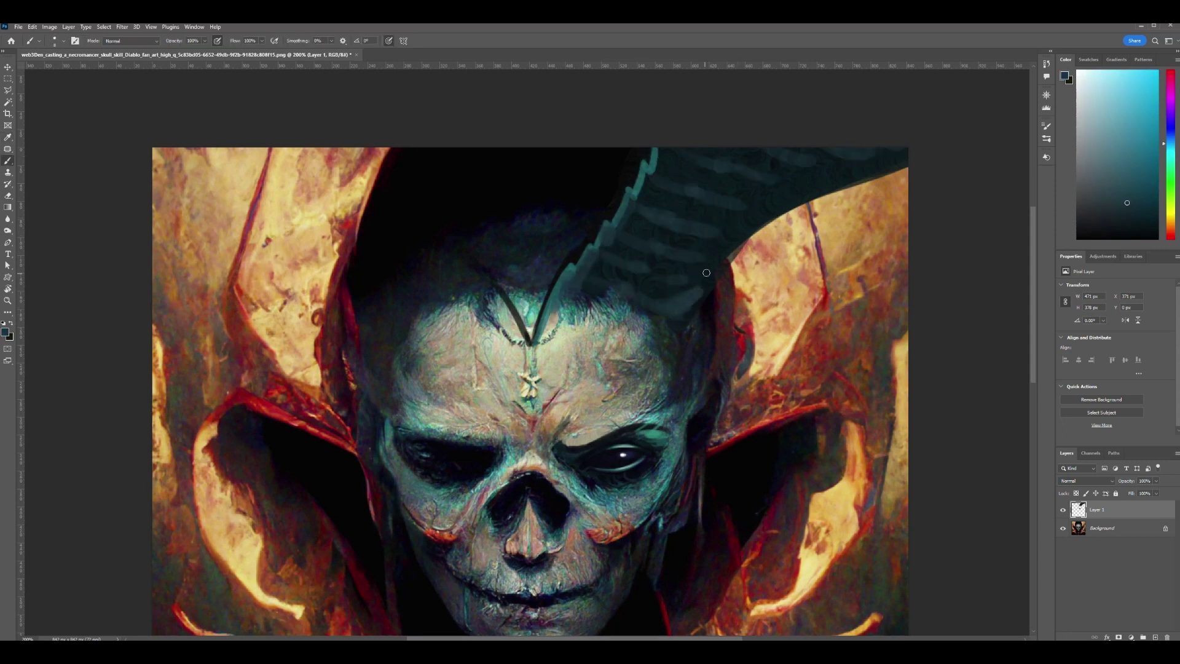
left_click_drag(692, 271, 717, 261)
left_click_drag(704, 231, 742, 236)
left_click_drag(805, 176, 848, 169)
left_click_drag(864, 154, 903, 159)
Define the horn's ridges with thinner strokes and darken the gaps between them.
key("[")
key("[")
key("[")
key("[")
key("[")
left_click_drag(636, 202, 673, 220)
left_click_drag(722, 168, 776, 184)
left_click(748, 169, "alt")
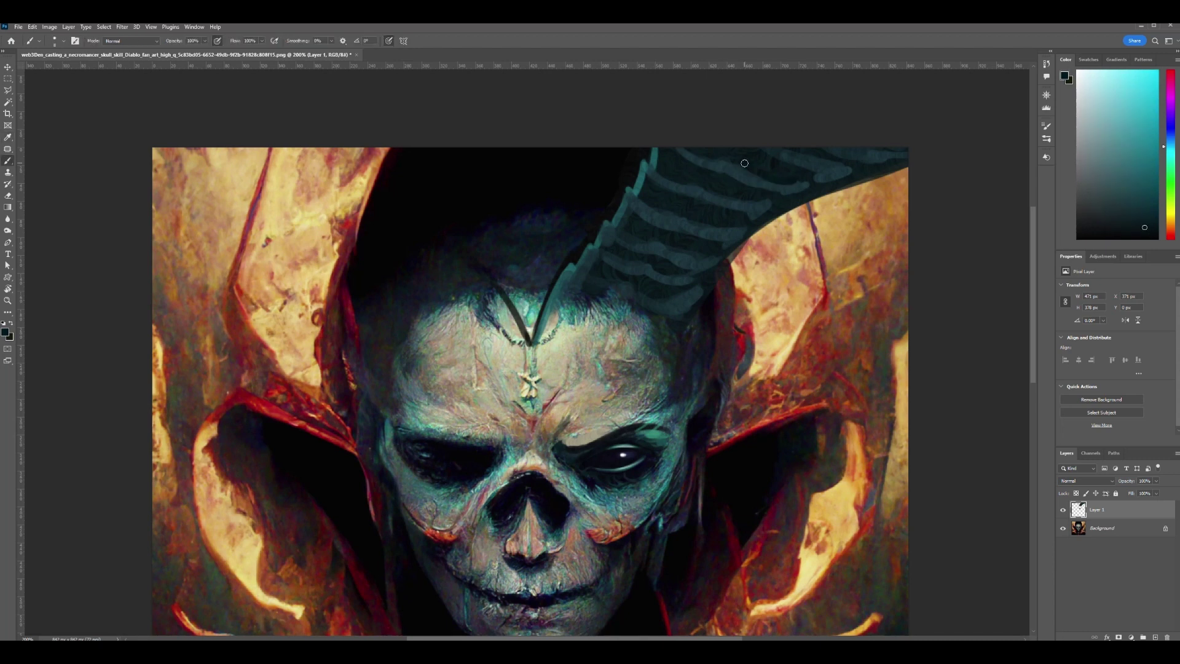
left_click_drag(737, 229, 688, 221)
mouse_move(710, 255)
left_mouse_down()
mouse_move(672, 249)
mouse_move(662, 260)
left_mouse_up()
Fill the V-shaped hairline with dark blue hair and add loose strands toward the top of the head.
key("]")
key("]")
key("]")
key("]")
left_click(553, 234, "alt")
mouse_move(516, 277)
left_mouse_down()
mouse_move(530, 326)
mouse_move(492, 245)
left_mouse_up()
left_click(535, 293, "alt")
left_click_drag(516, 200, 569, 159)
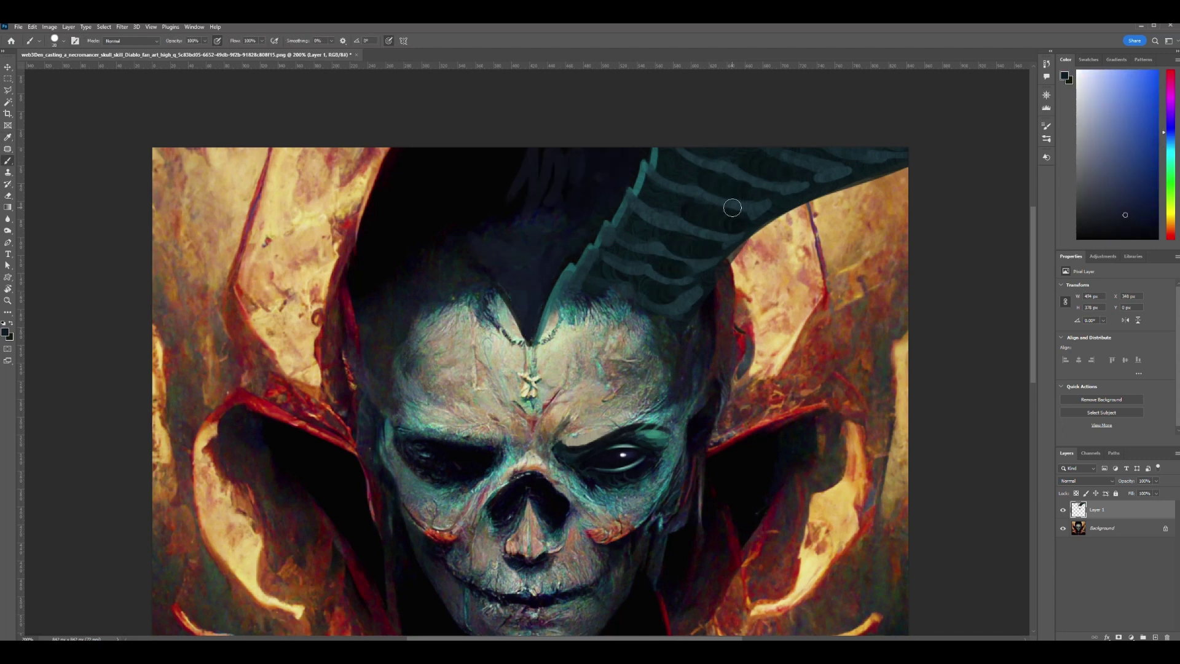
Cover the horn's jagged inner edge with dark paint and dab rounded teal knobs on its edge and ridges.
left_click(637, 200, "alt")
left_click_drag(628, 206, 654, 154)
left_click(573, 271, "alt")
left_click(588, 249)
left_click(604, 221)
left_click(626, 191)
left_click_drag(665, 217, 680, 221)
left_click_drag(687, 187, 703, 192)
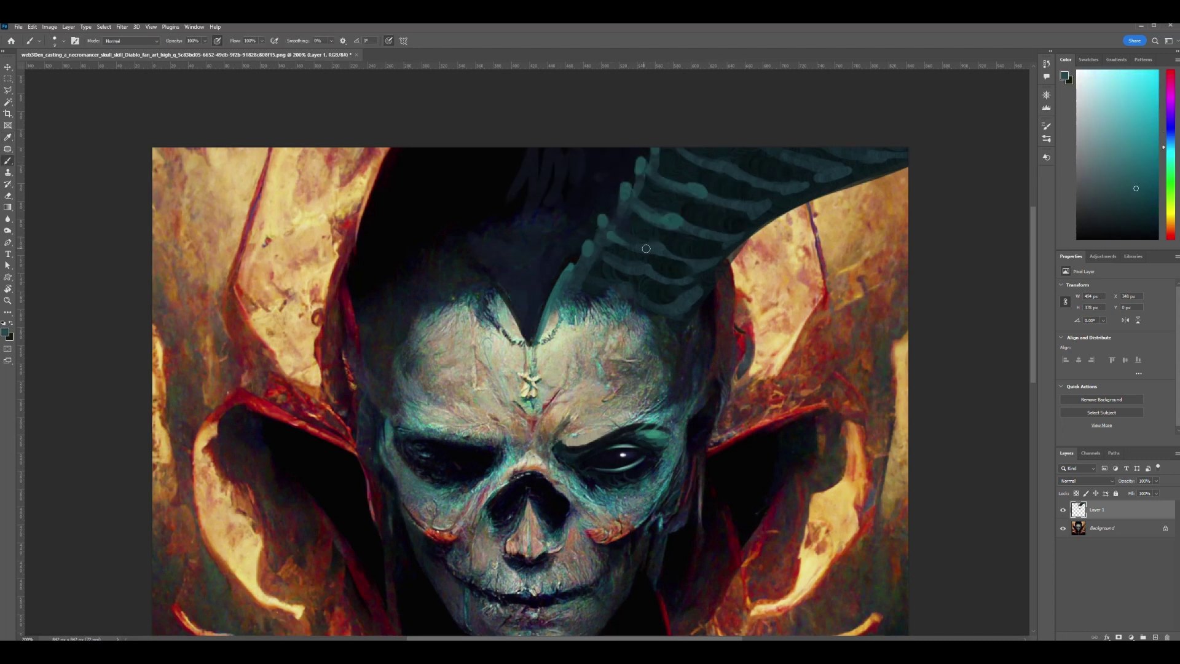
Paint a dark band along the horn's lower edge with long curved strokes out to the image border.
left_click(884, 159, "alt")
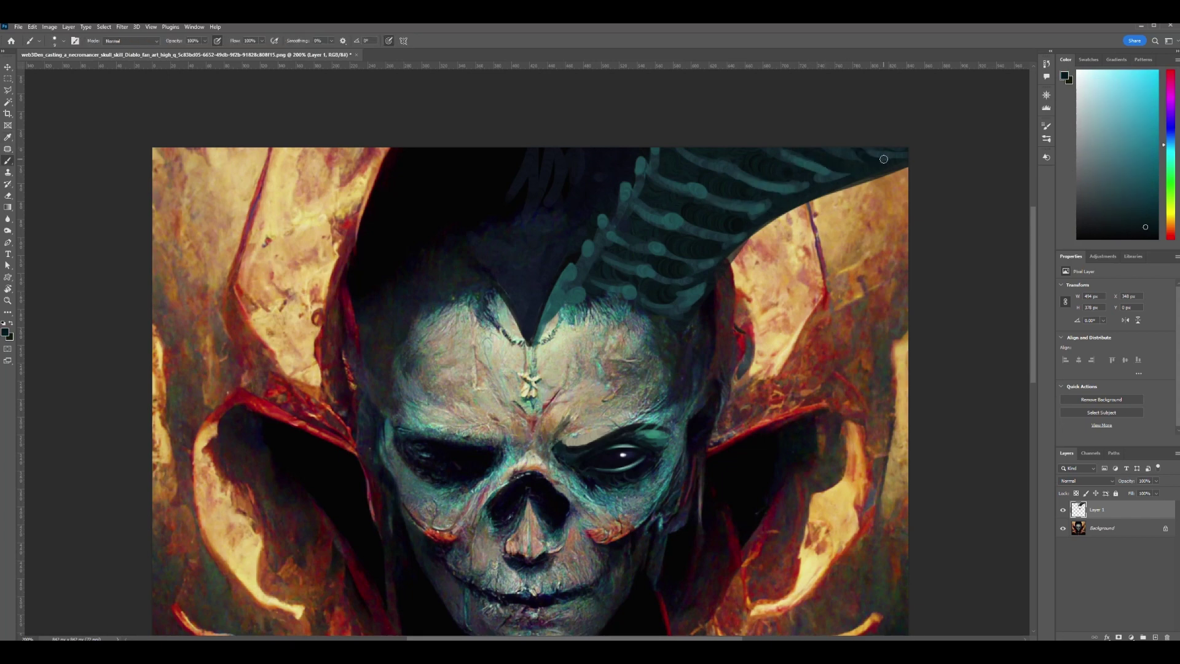
left_click_drag(768, 253, 900, 190)
left_click(722, 285, "alt")
left_click_drag(720, 283, 900, 172)
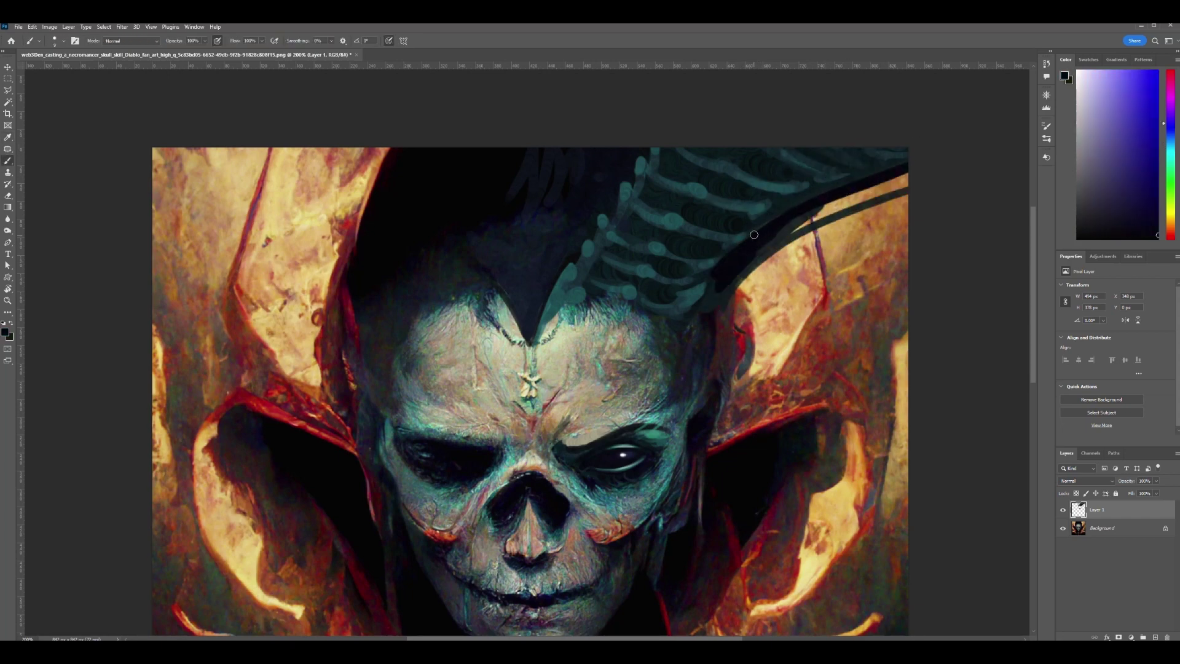
left_click_drag(756, 234, 901, 166)
left_click_drag(707, 307, 857, 196)
Fill out the horn's dark underside with a larger brush.
key("ctrl+minus")
key("ctrl+minus")
key("ctrl+minus")
key("ctrl+plus")
key("ctrl+plus")
key("ctrl+plus")
key("bracketright")
key("bracketright")
left_click_drag(726, 192, 765, 166)
left_click_drag(676, 247, 694, 247)
key("ctrl+minus")
key("ctrl+minus")
key("ctrl+minus")
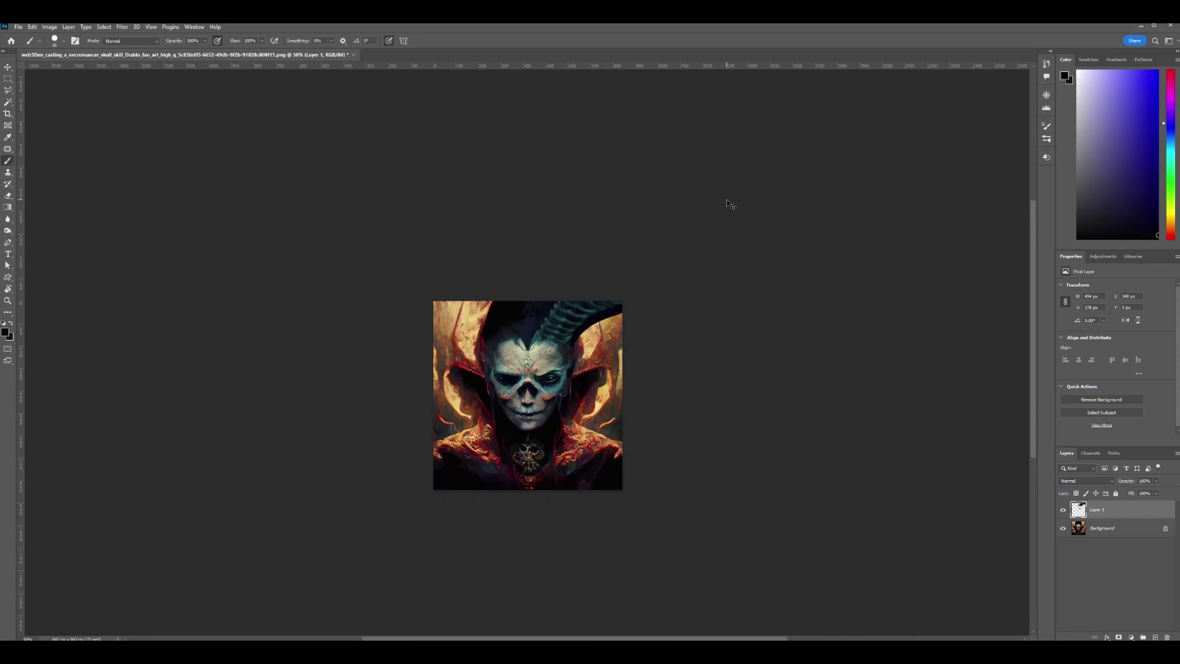
Extend the horn's dark paint downward along the side of the head toward the collar.
key("ctrl+plus")
key("ctrl+plus")
key("ctrl+plus")
mouse_move(723, 302)
left_mouse_down()
mouse_move(743, 366)
mouse_move(730, 547)
left_mouse_up()
left_click_drag(735, 469, 750, 340)
left_click(746, 433, "alt")
left_click_drag(735, 468, 768, 516)
left_click_drag(691, 341, 730, 469)
Paint orange and tan strokes over the background and collar area beside the face.
left_click(756, 430, "alt")
left_click_drag(763, 424, 805, 273)
mouse_move(858, 360)
left_mouse_down()
mouse_move(830, 258)
mouse_move(812, 264)
left_mouse_up()
left_click(848, 375, "alt")
left_click_drag(799, 393, 762, 473)
left_click(796, 504, "alt")
left_click_drag(759, 480, 790, 519)
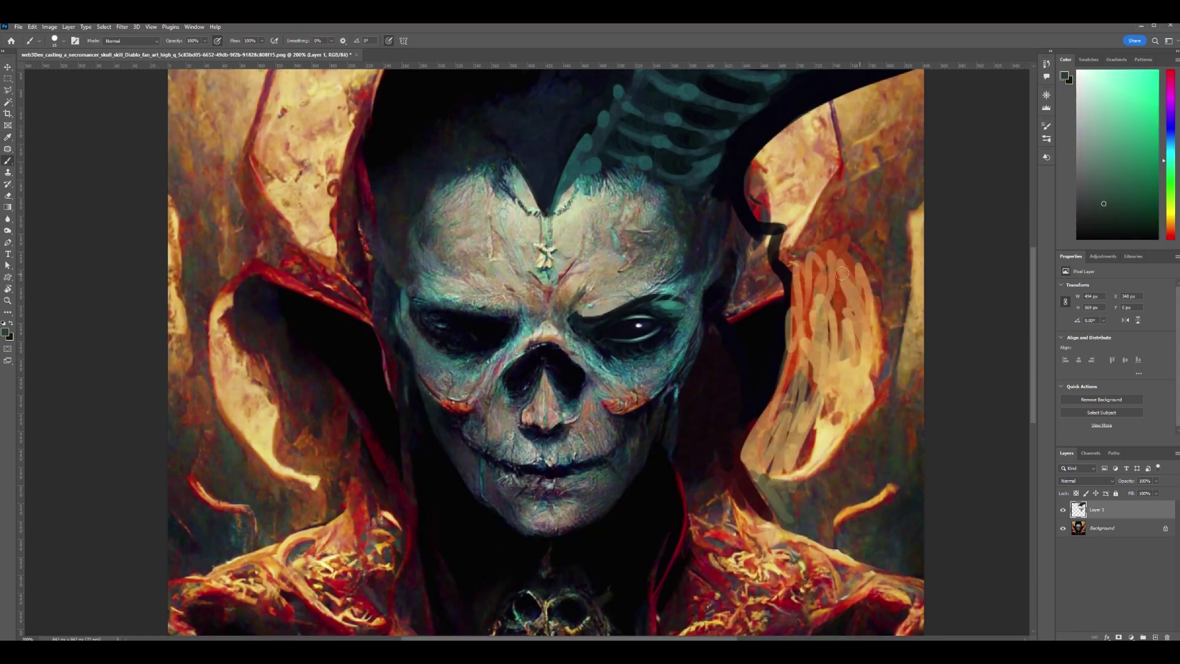
Block in the horn's curled tip beside the cheek and repaint the orange background around it.
left_click(737, 215, "alt")
left_click_drag(762, 239, 741, 304)
mouse_move(747, 206)
left_mouse_down()
mouse_move(729, 320)
mouse_move(737, 424)
mouse_move(762, 411)
mouse_move(789, 337)
left_mouse_up()
left_click(762, 430, "alt")
left_click(805, 307, "alt")
left_click_drag(753, 452, 821, 267)
mouse_move(860, 387)
left_mouse_down()
mouse_move(830, 258)
mouse_move(757, 400)
left_mouse_up()
key("ctrl+z")
Paint curved grey-teal ridges across the curled horn tip beside the cheek.
left_click(679, 390, "alt")
mouse_move(708, 444)
left_mouse_down()
mouse_move(726, 356)
mouse_move(771, 327)
left_mouse_up()
left_click_drag(712, 311, 783, 292)
left_click_drag(725, 258, 774, 249)
left_click_drag(752, 194, 721, 306)
Give the upper horn's dark underside a jagged edge and add faint blue lengthwise and cross lines to it.
left_click(707, 289, "alt")
mouse_move(720, 313)
left_mouse_down()
mouse_move(722, 280)
mouse_move(805, 208)
mouse_move(882, 188)
left_mouse_up()
left_click(703, 230, "alt")
left_click(704, 230, "alt")
left_click_drag(706, 258, 870, 182)
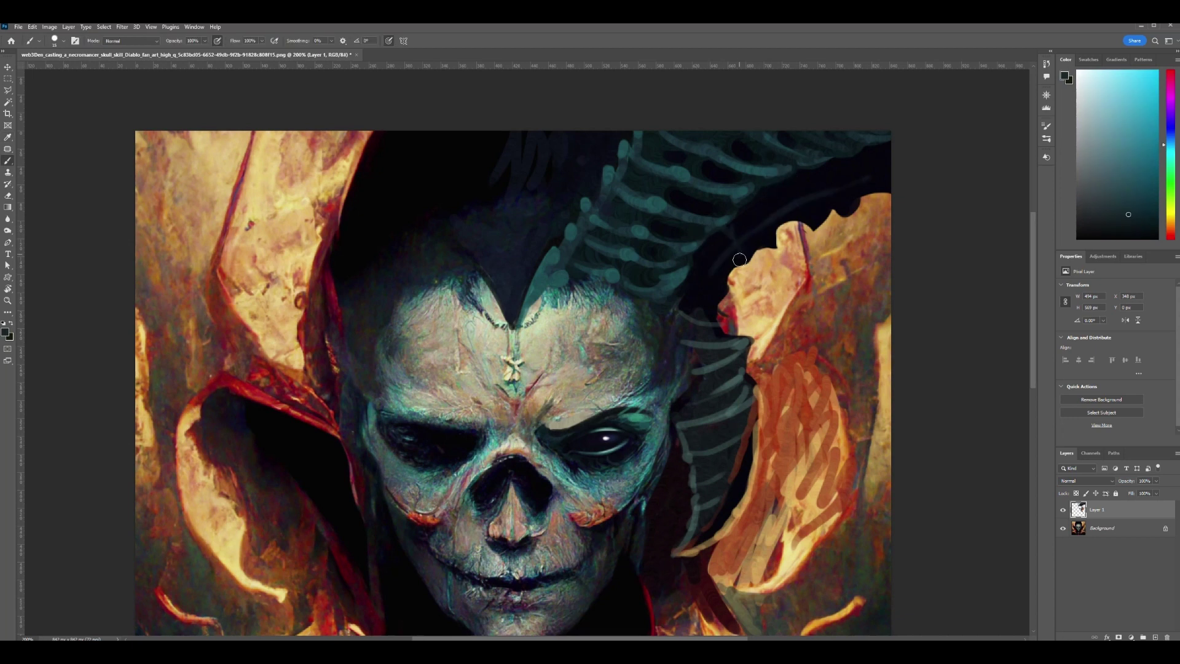
left_click_drag(755, 202, 762, 232)
left_click_drag(778, 187, 785, 204)
left_click_drag(866, 157, 883, 179)
left_click_drag(700, 255, 714, 285)
Darken the gaps between the curled tip's ridges and build a scalloped dark outer edge along it.
mouse_move(716, 322)
left_mouse_down()
mouse_move(685, 317)
mouse_move(713, 360)
mouse_move(710, 462)
left_mouse_up()
left_click(701, 302, "alt")
mouse_move(691, 547)
left_mouse_down()
mouse_move(738, 505)
mouse_move(759, 402)
mouse_move(707, 528)
mouse_move(682, 547)
left_mouse_up()
left_click(749, 427, "alt")
left_click(734, 470)
left_click(741, 437)
left_click(754, 403)
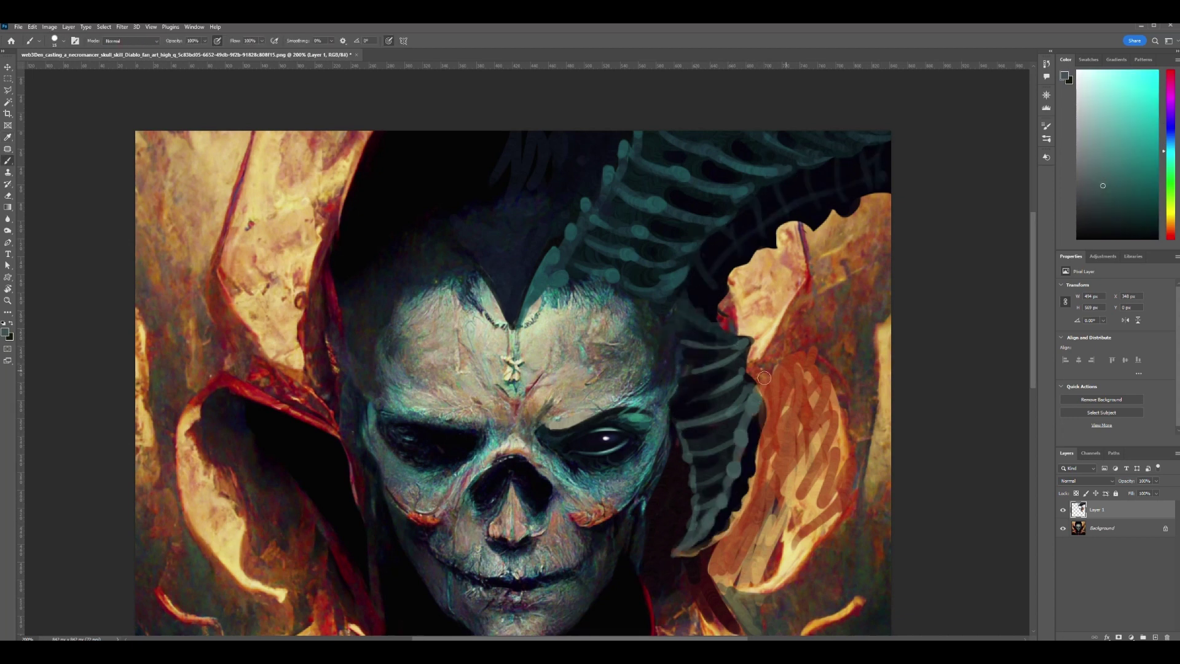
left_click_drag(687, 460, 719, 450)
mouse_move(688, 483)
left_mouse_down()
mouse_move(721, 474)
mouse_move(751, 308)
left_mouse_up()
Paint a yellow collar edge below the horn tip and fill the area beside the jaw with dark red.
left_click(772, 421, "alt")
mouse_move(730, 396)
left_mouse_down()
mouse_move(788, 483)
mouse_move(746, 456)
left_mouse_up()
left_click(687, 437, "alt")
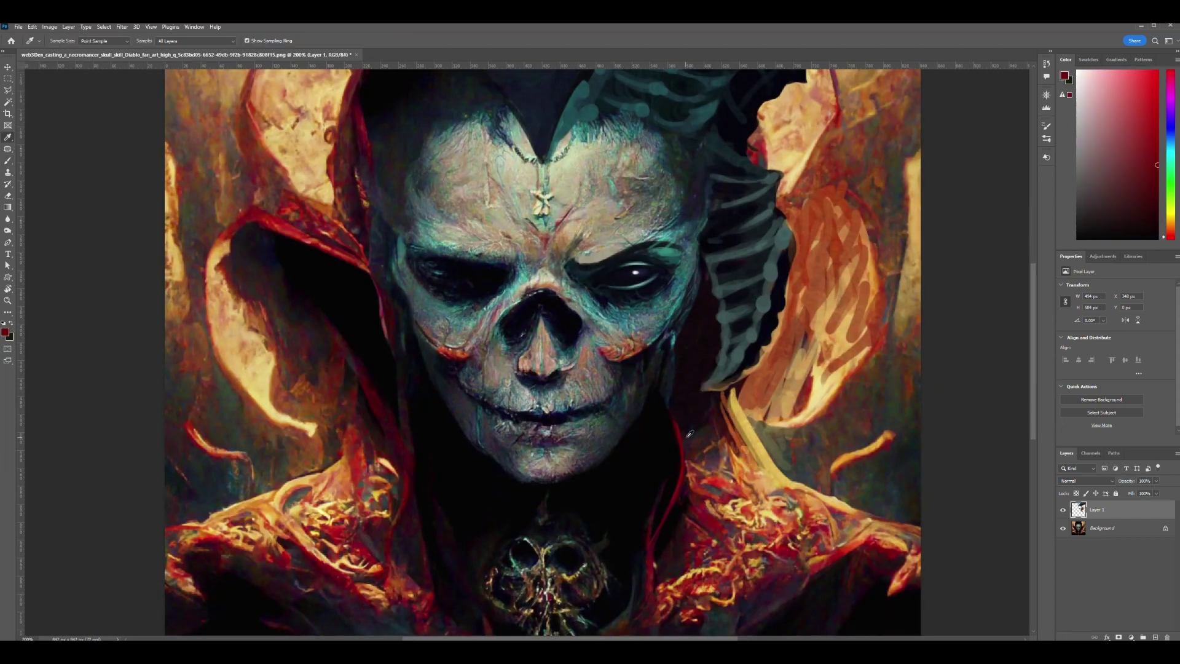
left_click(667, 399, "alt")
mouse_move(679, 425)
left_mouse_down()
mouse_move(658, 381)
mouse_move(706, 400)
left_mouse_up()
left_click(700, 430, "alt")
left_click(683, 413, "alt")
Blend tan and orange strokes over the background patch next to the curled horn tip.
left_click(797, 279, "alt")
mouse_move(782, 267)
left_mouse_down()
mouse_move(783, 297)
mouse_move(753, 363)
left_mouse_up()
left_click(743, 396, "alt")
left_click_drag(747, 397, 808, 280)
left_click_drag(830, 317, 858, 338)
Deepen the shadows between the curled tip's ridges and clean up the edge around its point.
left_click(732, 238, "alt")
left_click(730, 273, "alt")
left_click_drag(726, 289, 720, 370)
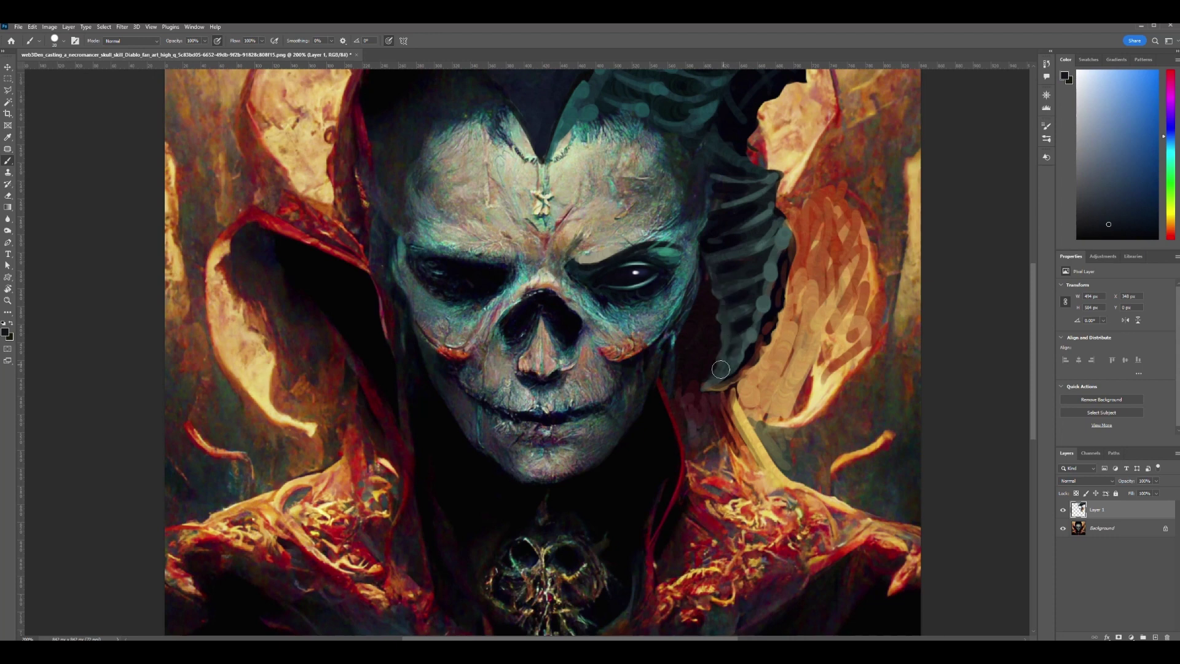
left_click_drag(732, 199, 760, 189)
key("[")
key("[")
left_click_drag(754, 267, 731, 346)
left_click(707, 363, "alt")
left_click_drag(708, 378, 730, 375)
left_click_drag(712, 407, 727, 402)
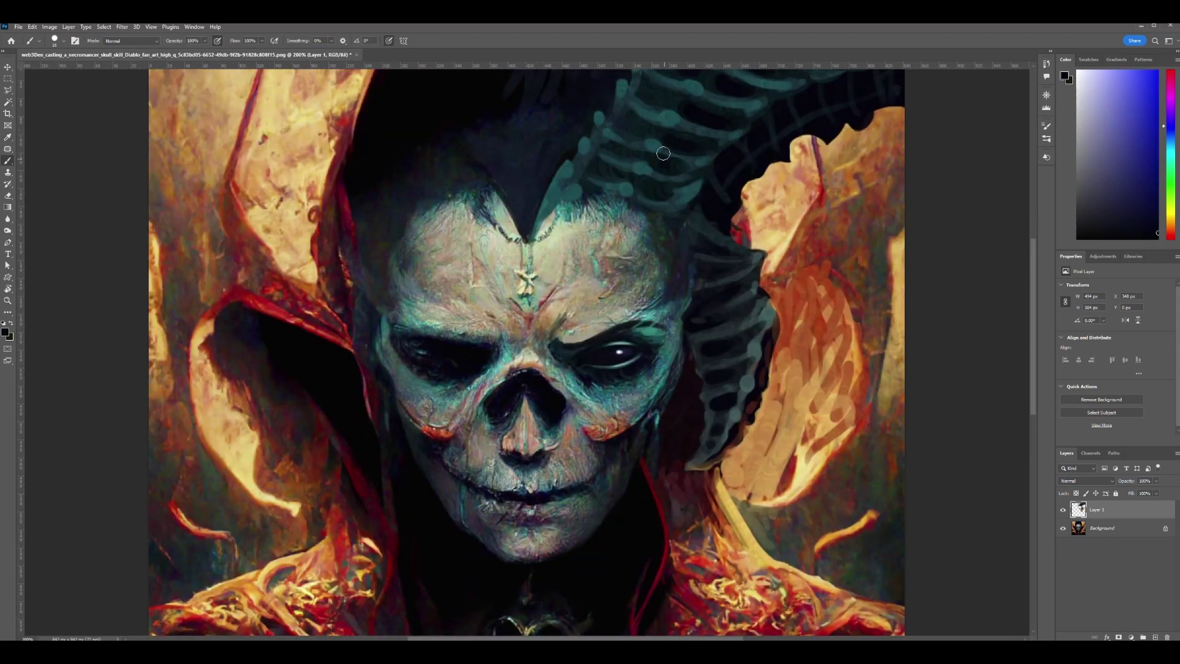
Paint a row of blue-grey spikes sweeping from the temple and cheek toward the curled horn.
left_click(639, 208, "alt")
mouse_move(634, 210)
left_mouse_down()
mouse_move(688, 217)
mouse_move(675, 234)
left_mouse_up()
mouse_move(655, 260)
left_mouse_down()
mouse_move(675, 251)
mouse_move(694, 263)
left_mouse_up()
left_click_drag(671, 323, 700, 298)
left_click_drag(667, 364, 699, 337)
left_click_drag(639, 408, 685, 367)
Sharpen the temple spikes with dark gaps and darker blue-grey shading.
left_click(700, 345, "alt")
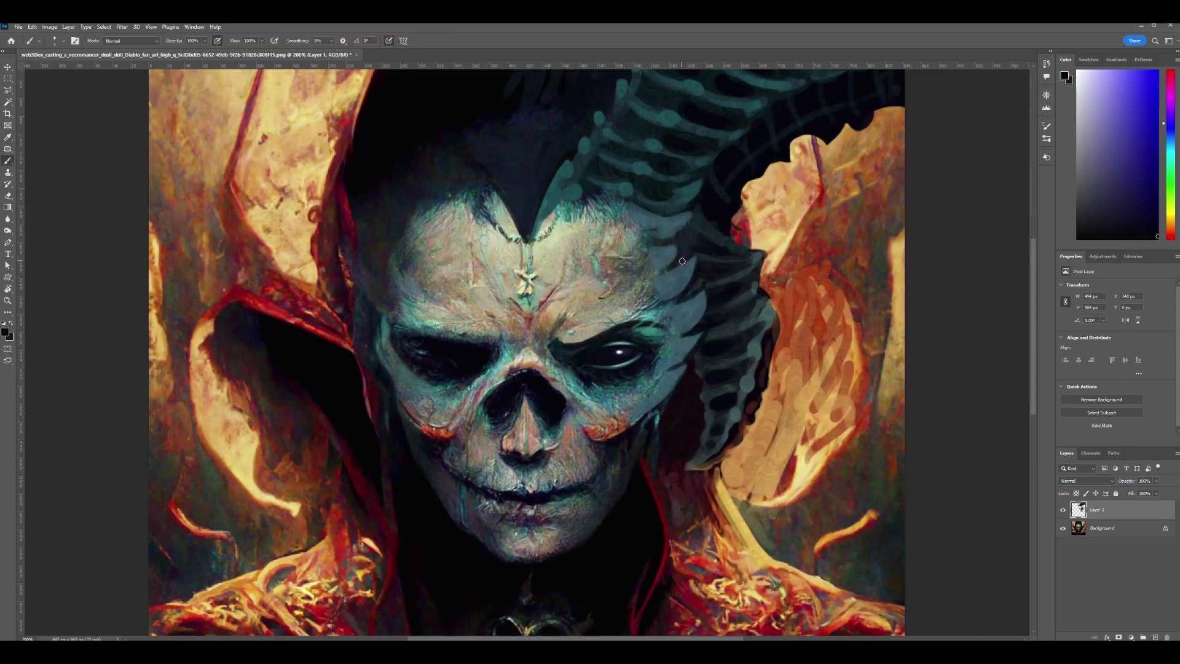
left_click(673, 234, "alt")
left_click_drag(674, 323, 703, 298)
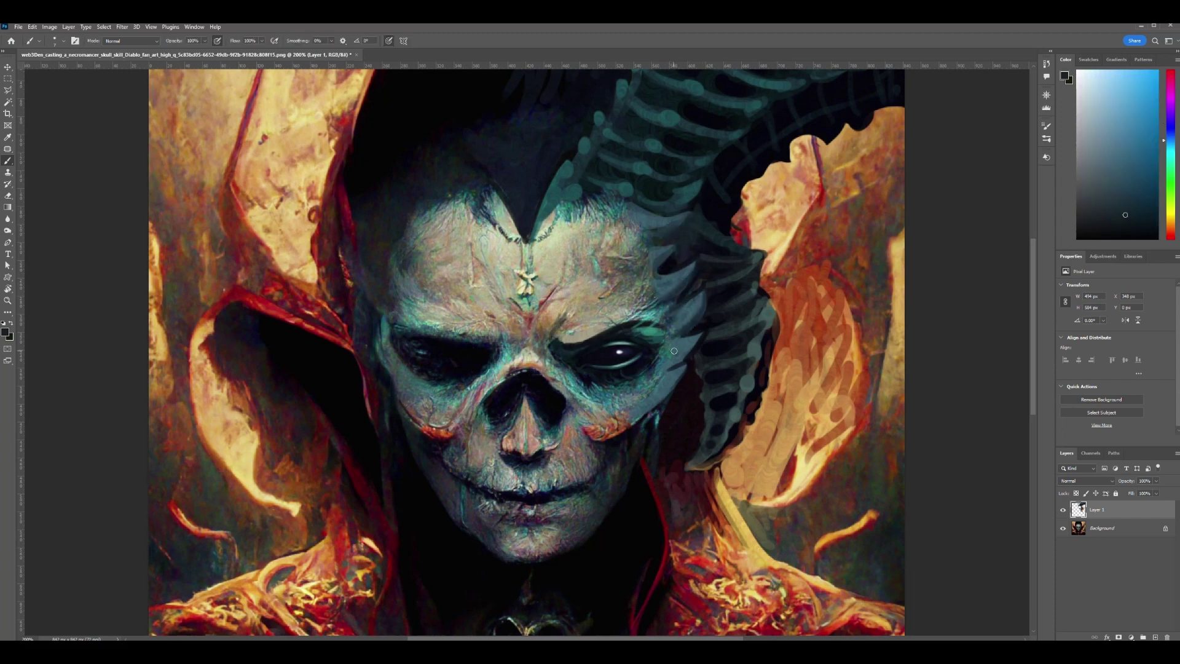
left_click_drag(690, 344, 661, 394)
Paint a pale skin-tone patch above the inner brow of the reworked eye.
key("ctrl+minus")
key("ctrl+minus")
key("ctrl+plus")
key("ctrl+plus")
left_click(572, 333, "alt")
left_click_drag(573, 333, 563, 319)
Enlarge the brush and smooth the shading beneath the lower lip, below both cheekbones and along the chin.
left_click(534, 497, "alt")
key("]")
key("]")
key("]")
key("]")
key("]")
left_click_drag(520, 521, 562, 510)
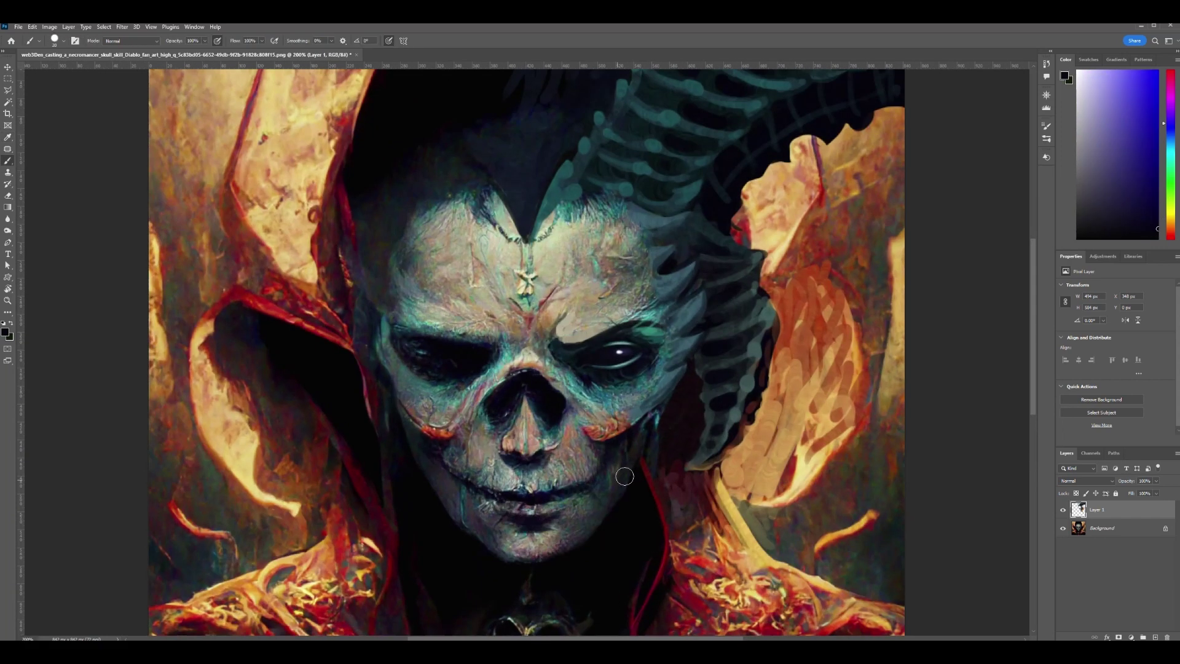
left_click_drag(455, 440, 477, 417)
left_click_drag(573, 418, 593, 442)
mouse_move(467, 528)
left_mouse_down()
mouse_move(525, 555)
mouse_move(555, 547)
left_mouse_up()
Touch up the chin with sampled tones and add fine white highlights to the lips.
left_click(602, 527, "alt")
left_click(514, 542, "alt")
left_click(567, 546, "alt")
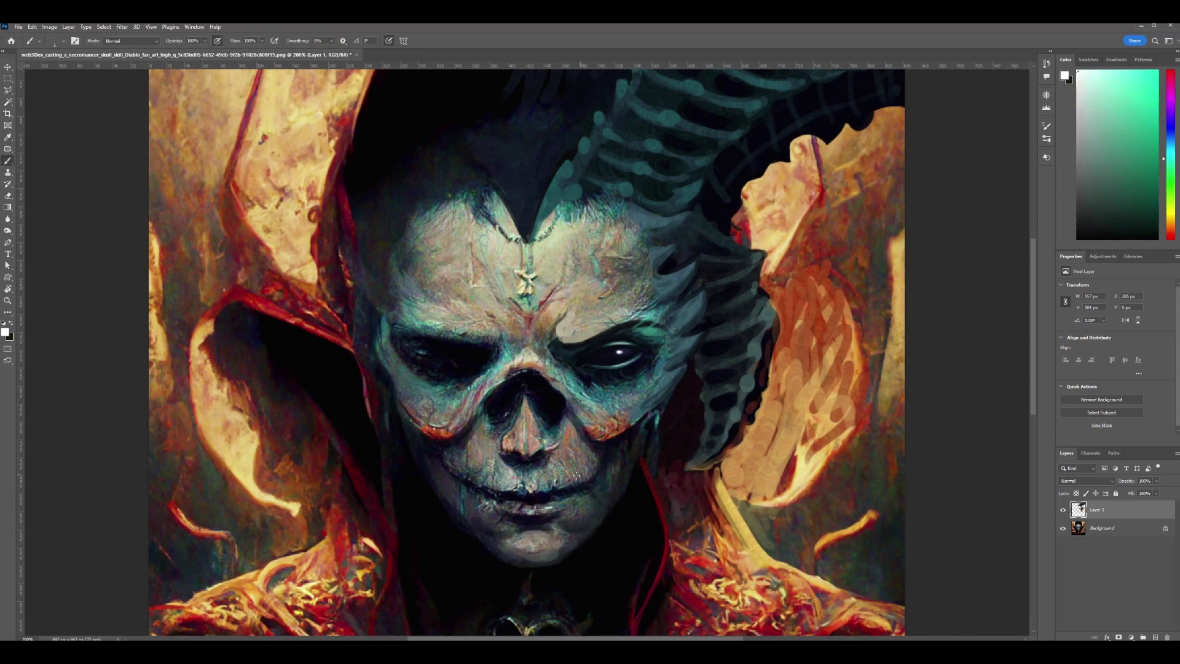
key("ctrl+minus")
key("ctrl+minus")
key("ctrl+plus")
key("ctrl+plus")
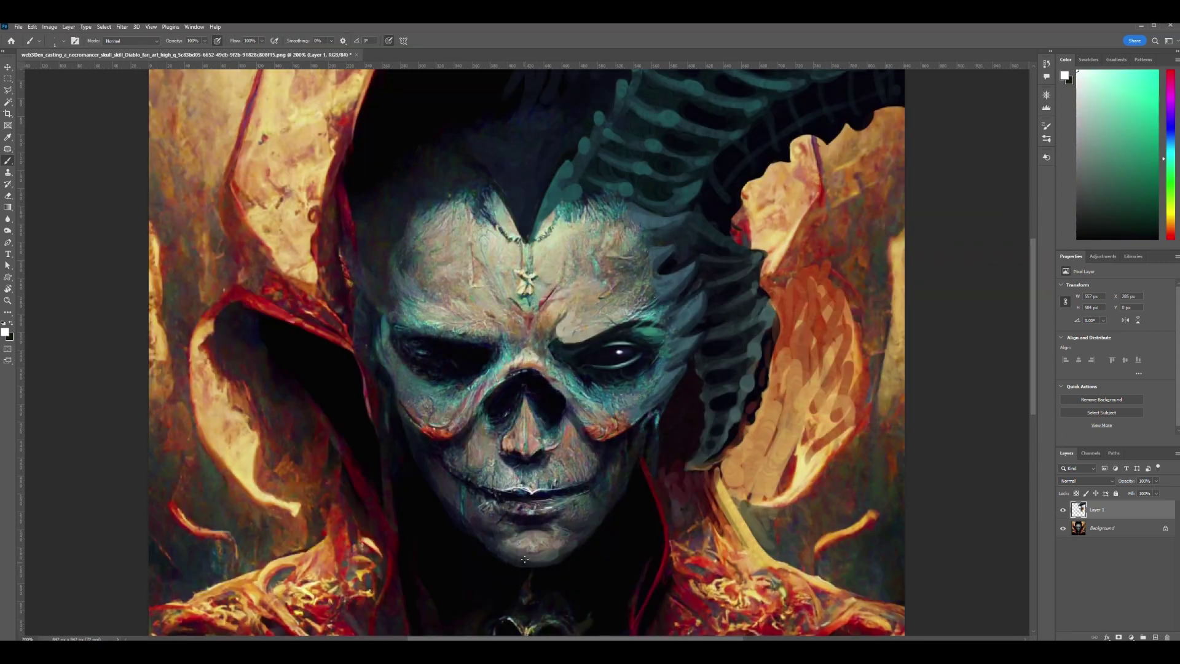
Darken the edge of the cheek and jaw on the side opposite the horn.
key("bracketright")
key("bracketright")
key("bracketright")
key("bracketright")
left_click(403, 418, "alt")
left_click(400, 424, "alt")
left_click_drag(406, 430, 423, 470)
Round out the nose tip and fill the nasal hollow with dark blue.
key("ctrl+plus")
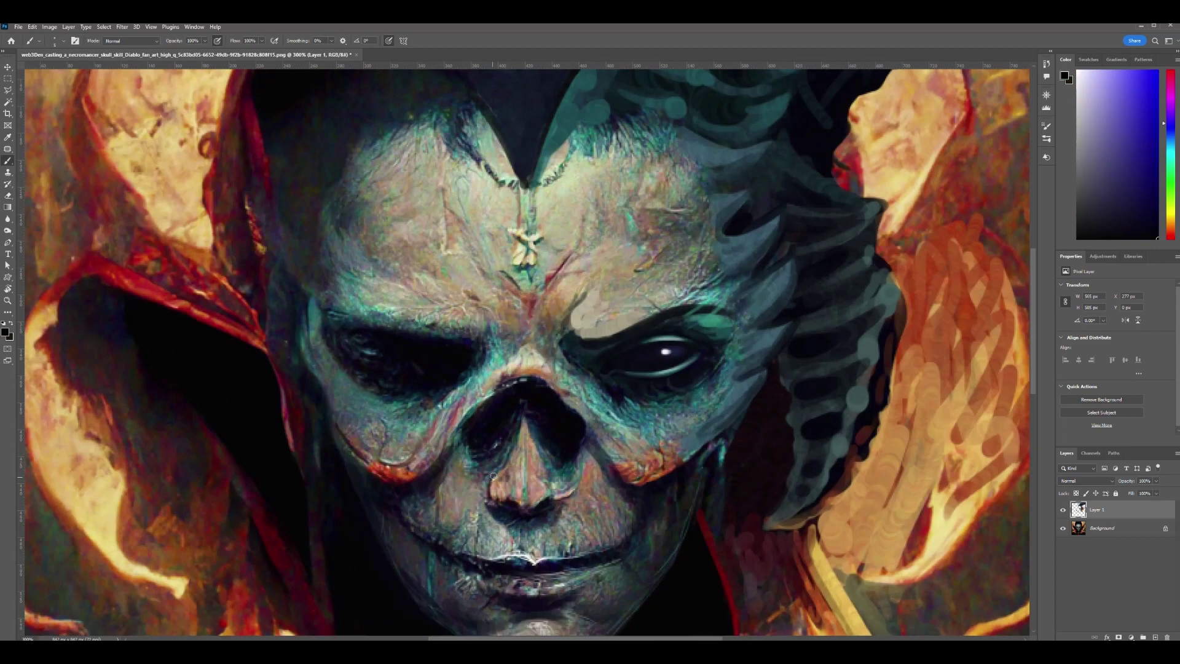
left_click(495, 485, "alt")
left_click_drag(501, 501, 553, 501)
left_click(572, 475, "alt")
left_click(559, 478, "alt")
left_click(541, 461, "alt")
left_click_drag(523, 389, 501, 414)
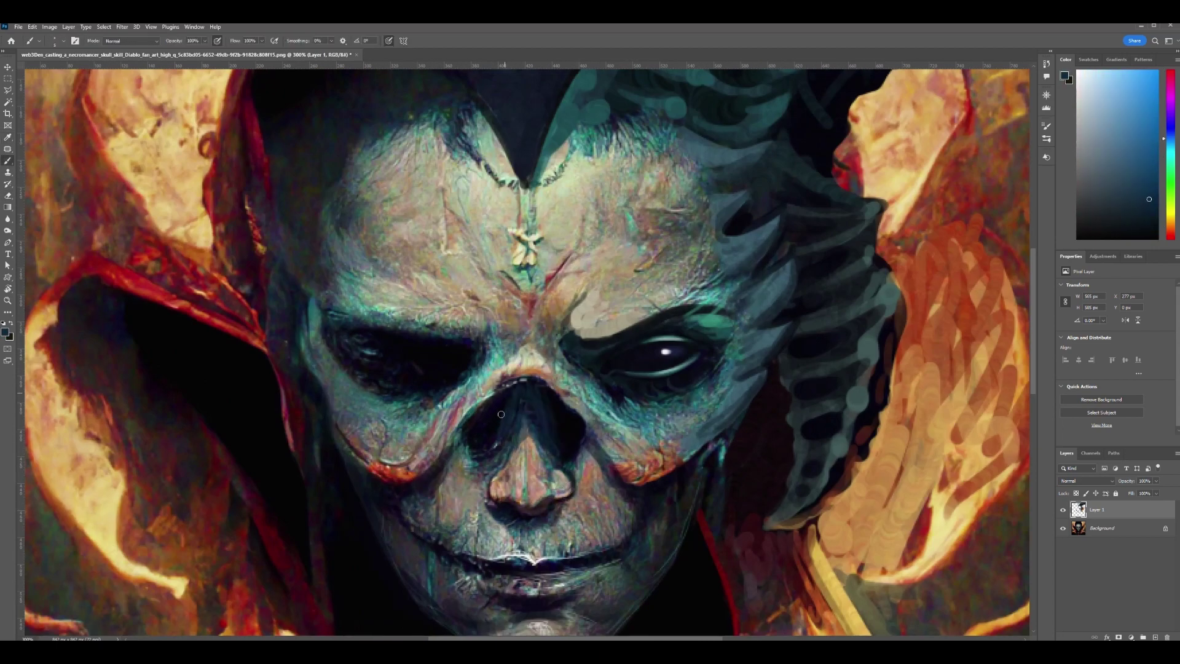
Tint the nostrils with a muted red and shade beneath the nose.
left_click(505, 496, "alt")
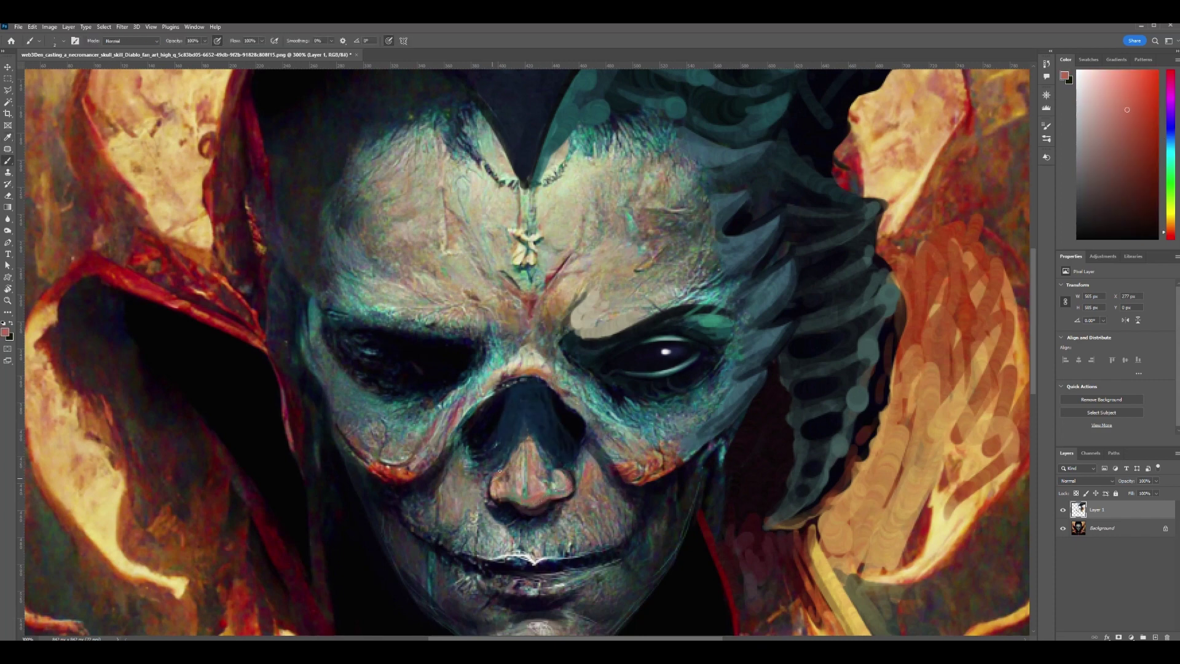
left_click(560, 512, "alt")
left_click(533, 551, "alt")
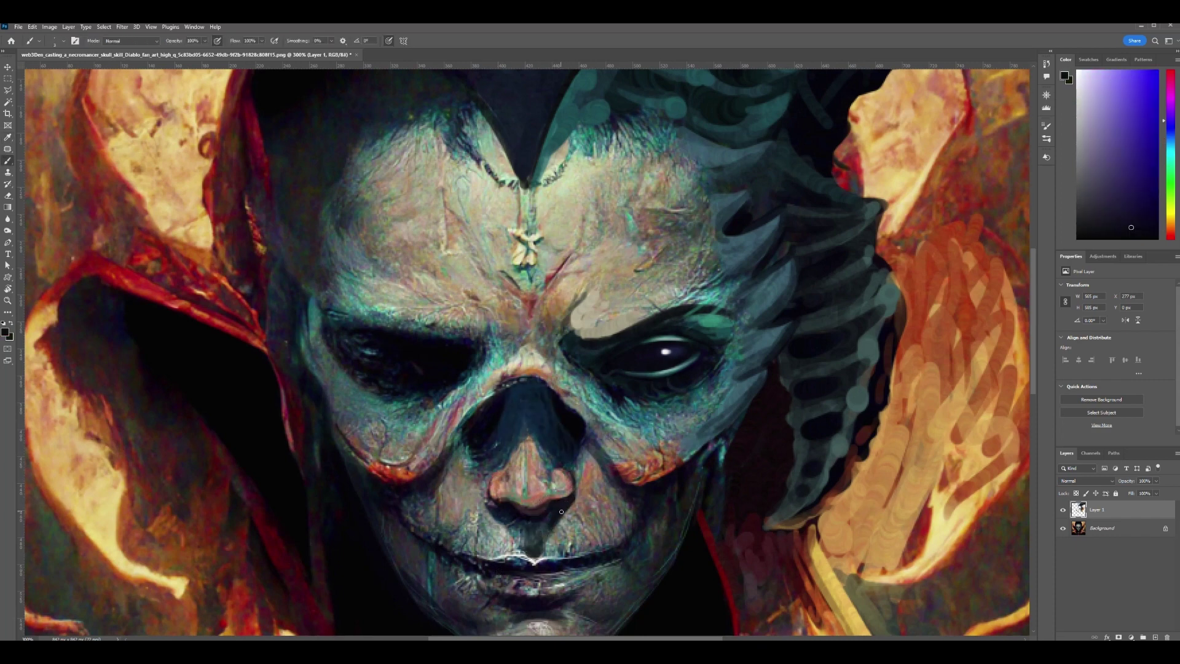
Dab pale bone-coloured knobs at the horn's base by the hairline and define the temple spikes with lighter tips.
key("ctrl+minus")
left_click(559, 207, "alt")
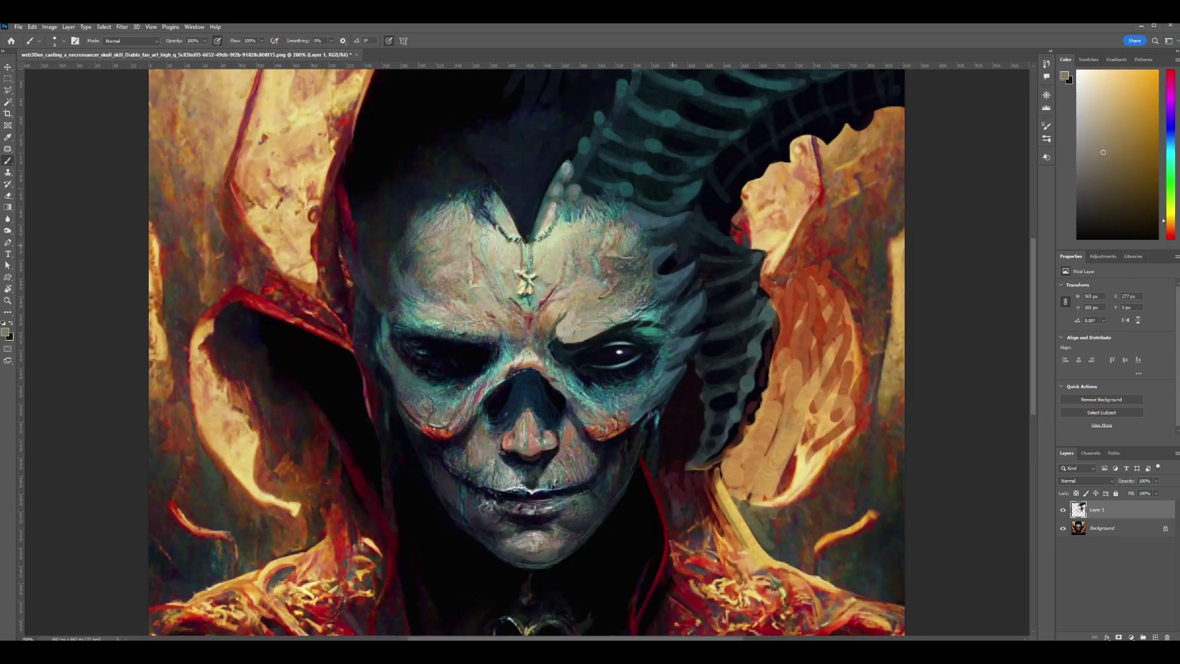
left_click(658, 251, "alt")
left_click(697, 208, "alt")
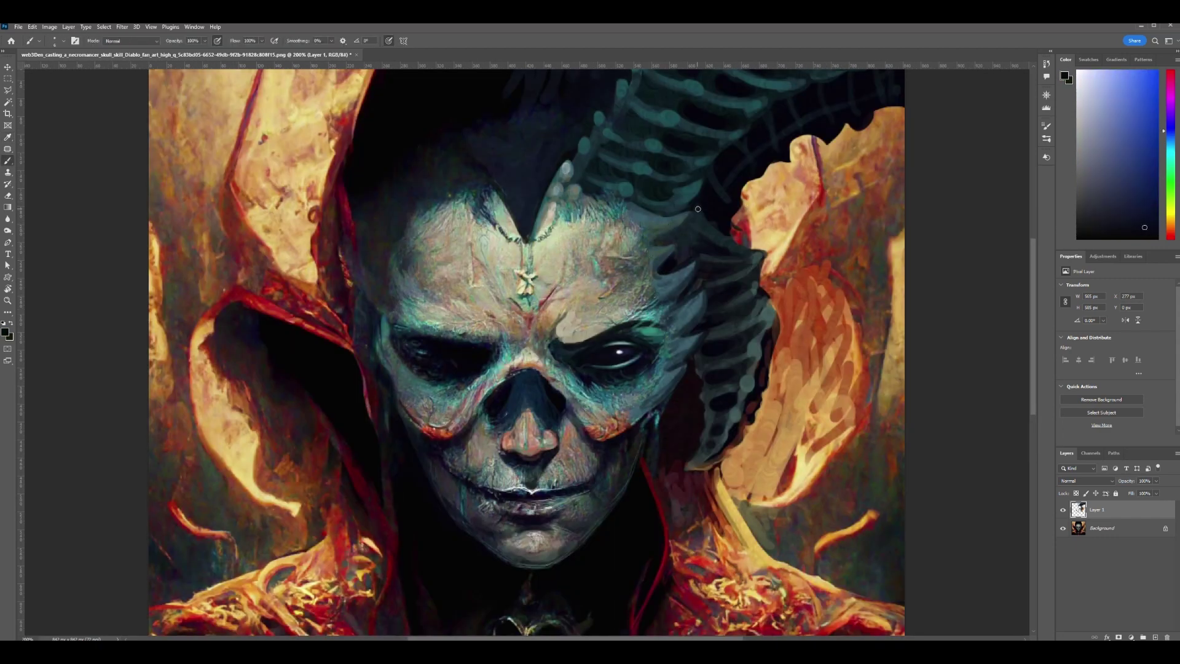
left_click(687, 210, "alt")
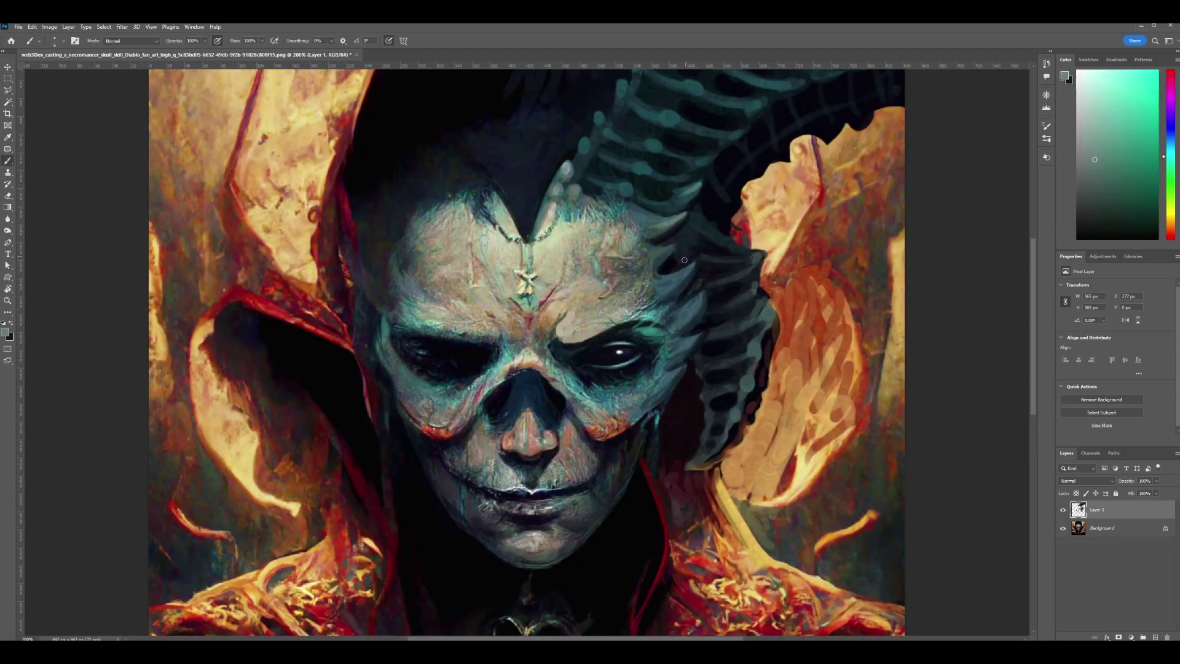
left_click_drag(692, 263, 703, 332)
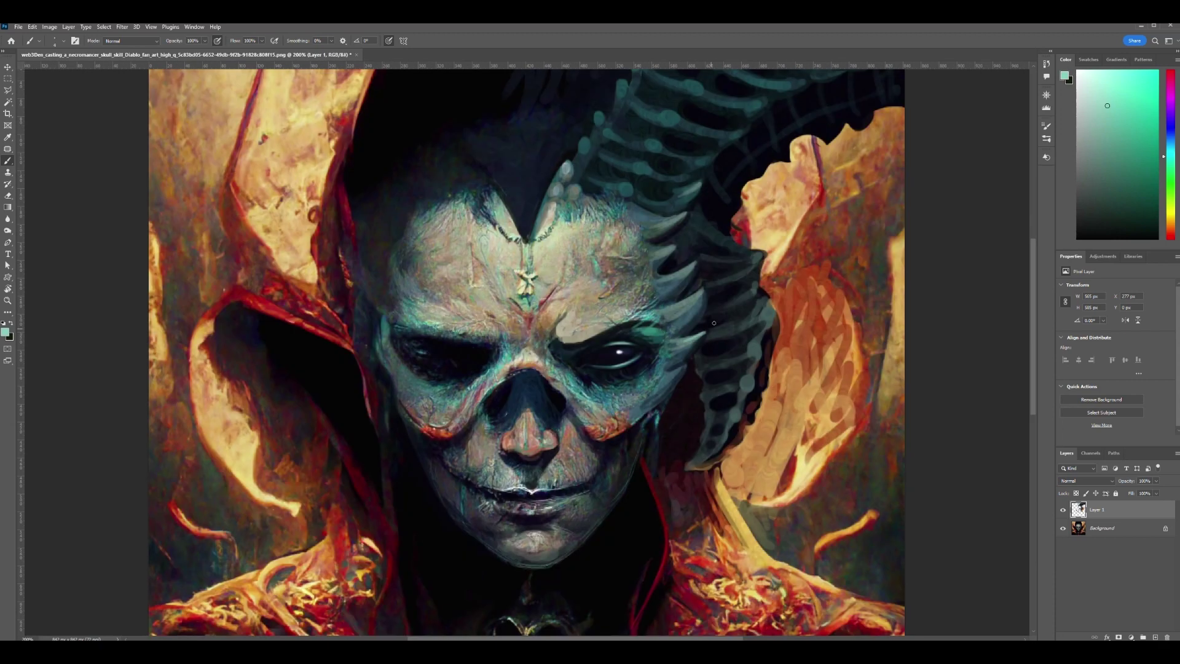
Dab light teal highlights on the knobs and ridges of the upper horn.
left_click_drag(711, 185, 627, 322)
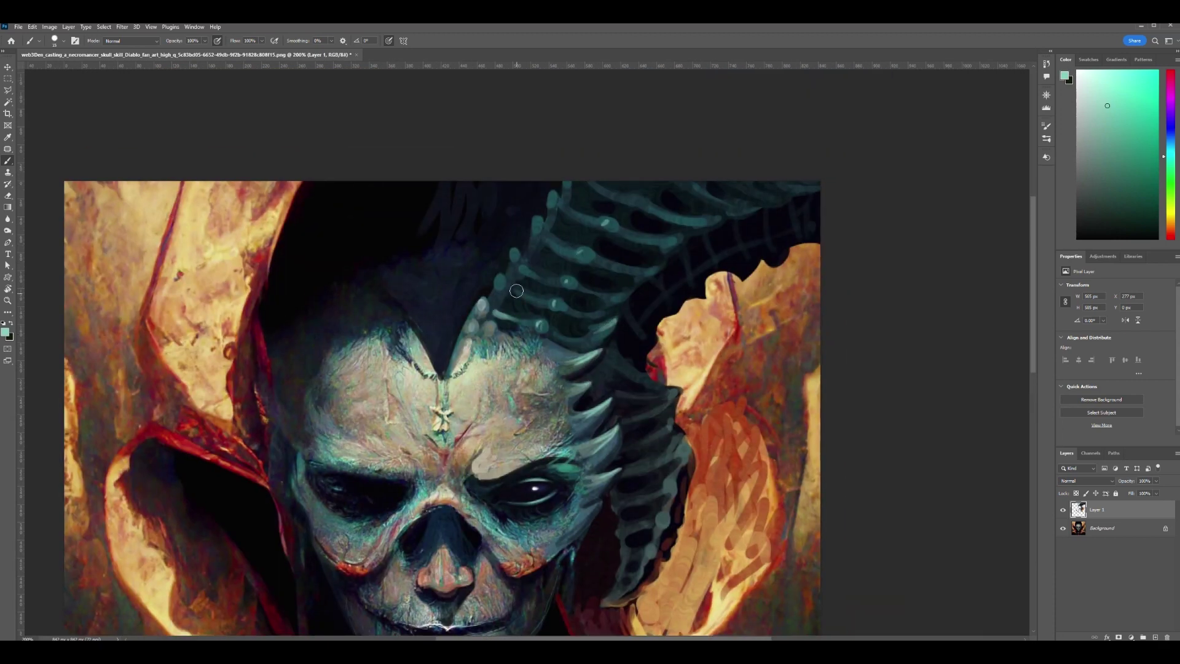
left_click_drag(544, 242, 571, 251)
left_click_drag(523, 268, 540, 275)
Add small light teal highlights along the curled horn tip with a smaller brush.
key("ctrl+minus")
key("ctrl+minus")
key("ctrl+minus")
key("ctrl+plus")
key("ctrl+plus")
key("ctrl+plus")
key("[")
key("[")
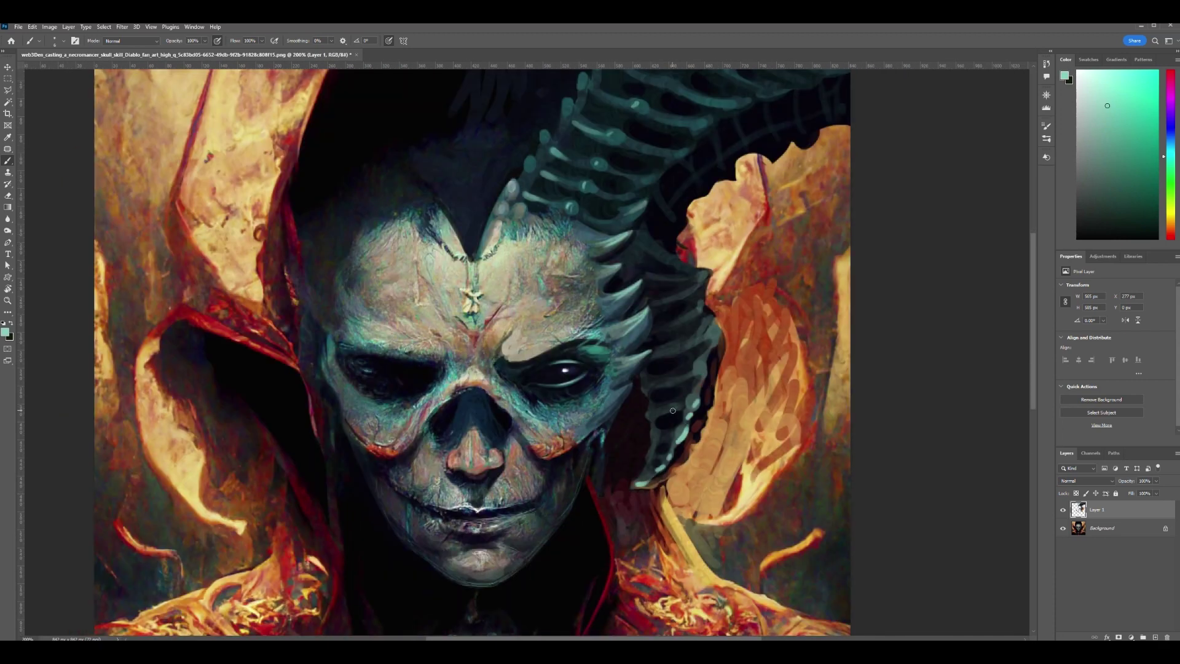
Select the horned half of the head, including the whole horn and its curled tip, with the Lasso tool.
key("ctrl+minus")
key("ctrl+minus")
key("ctrl+plus")
key("l")
mouse_move(472, 170)
left_mouse_down()
mouse_move(495, 290)
mouse_move(592, 450)
left_mouse_up()
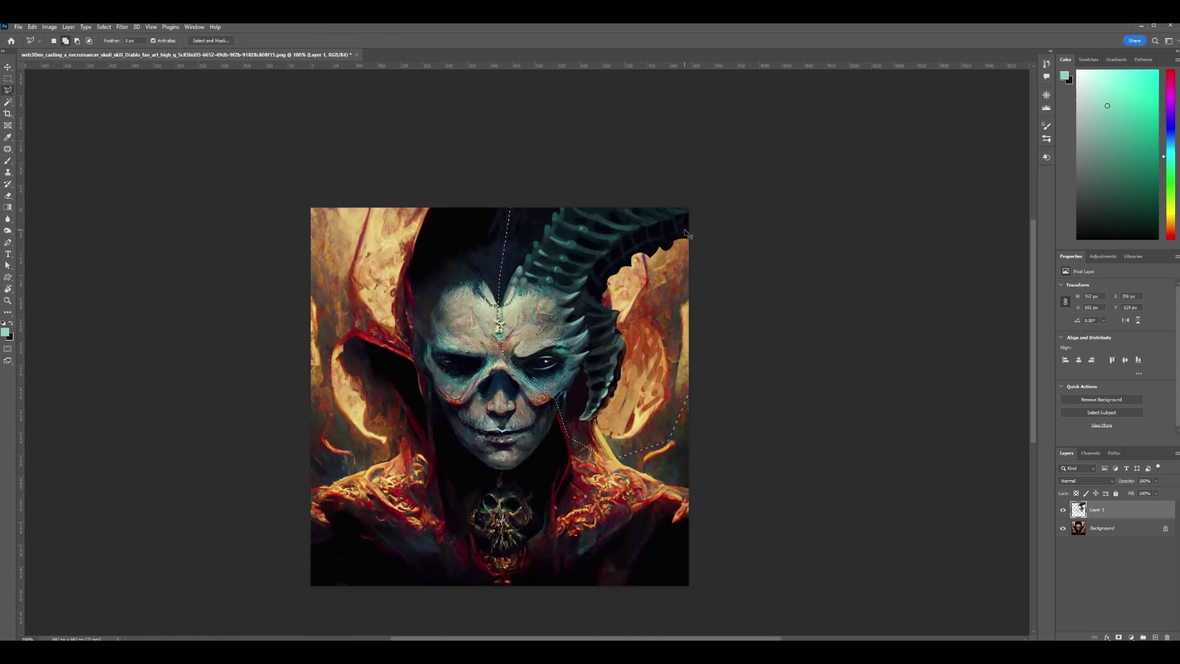
Duplicate the selected horned half onto a new layer, flip it horizontally and align it on the opposite half of the head.
key("ctrl+j")
key("ctrl+t")
left_click(32, 27)
left_click_drag(596, 275, 421, 275)
key("Return")
left_click(1063, 509)
left_click(1063, 509)
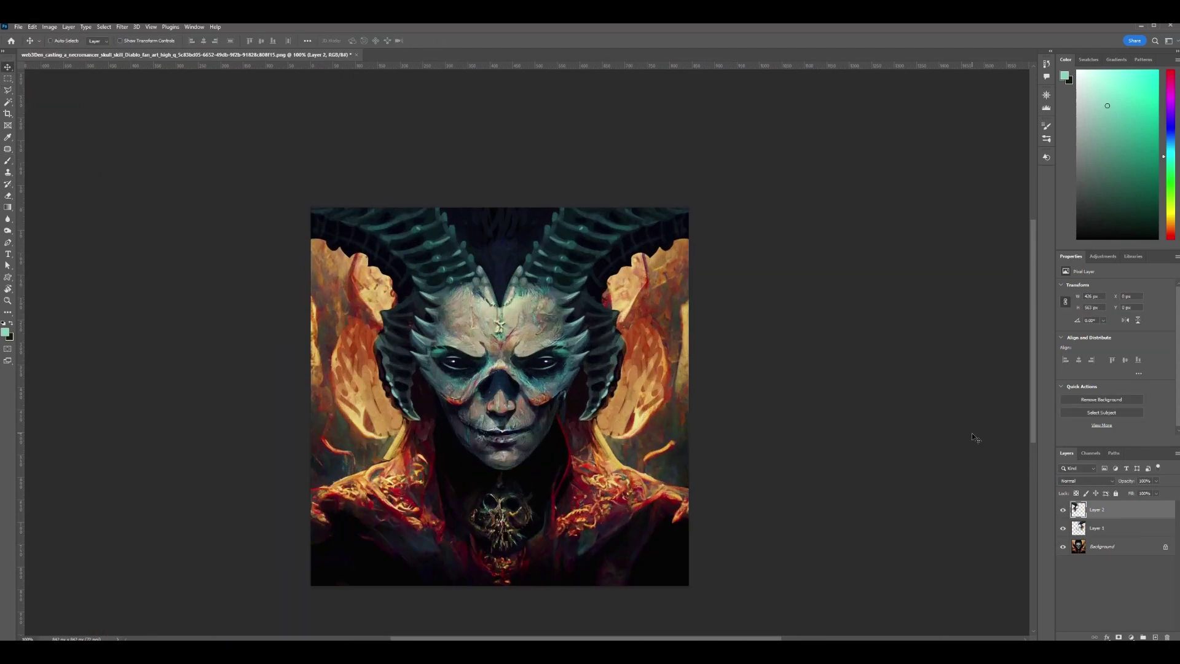
Add a new layer and paint sampled background tones over the fiery area beside the mirrored horn.
key("b")
left_click(353, 279, "alt")
key("ctrl+shift+alt+n")
left_click(349, 284, "alt")
left_click_drag(355, 258, 375, 332)
Paint the cloak collar beneath the mirrored horn tip with sampled brown, orange and gold tones using a smaller brush.
left_click(387, 449, "alt")
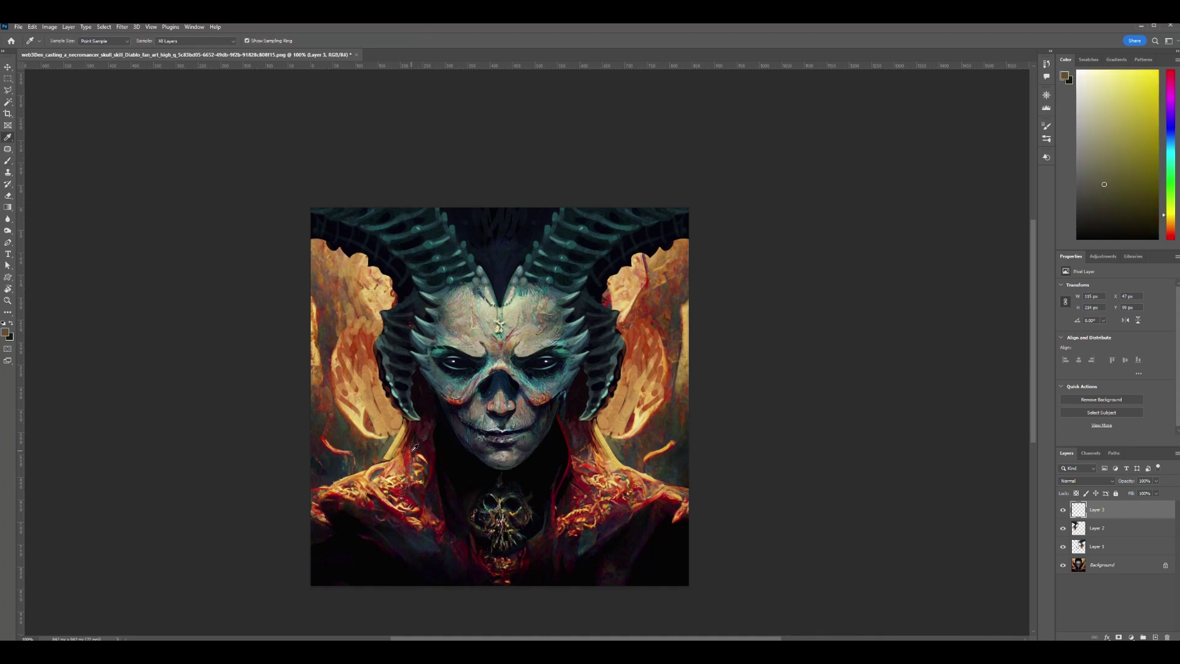
left_click(411, 458, "alt")
key("[")
key("[")
left_click_drag(402, 443, 385, 464)
left_click(420, 430, "alt")
left_click(411, 428, "alt")
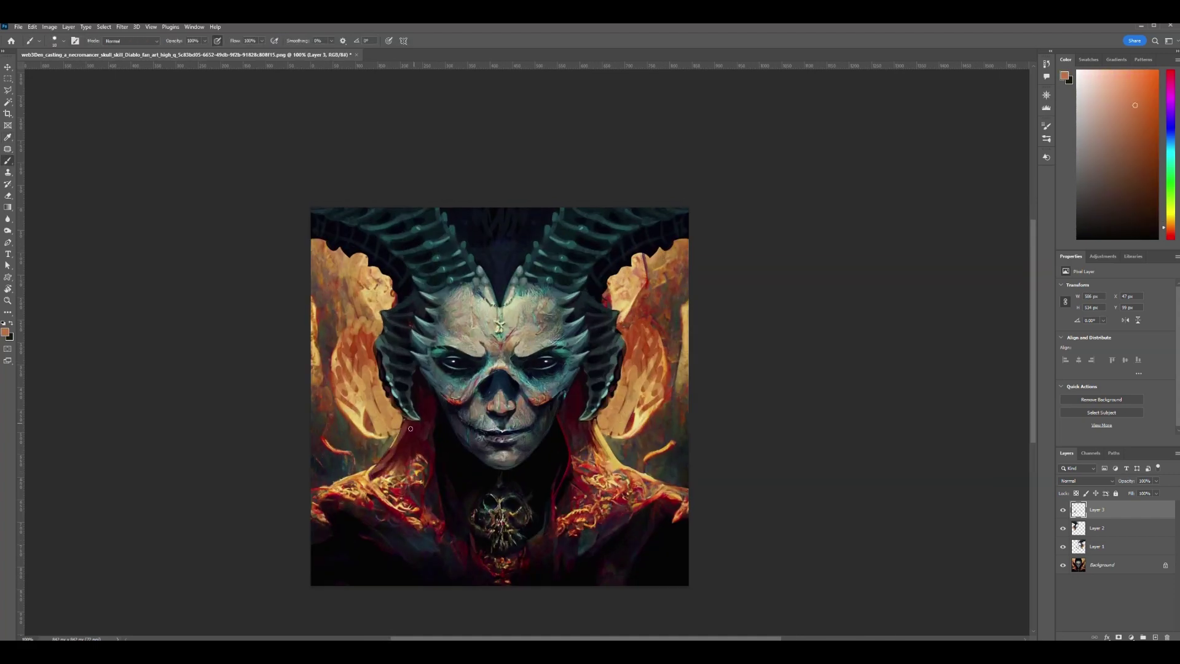
left_click(370, 471, "alt")
left_click_drag(400, 440, 372, 475)
Add sampled red strokes to the opposite side of the collar with a finer brush.
key("[")
key("[")
left_click(438, 430, "alt")
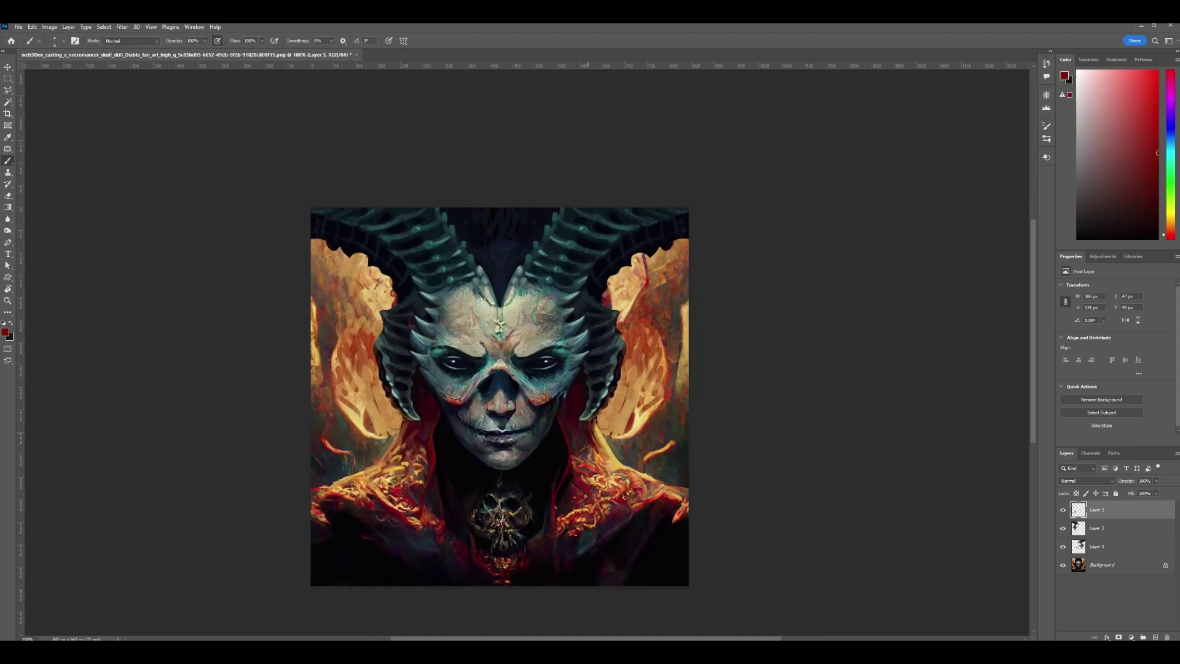
left_click(594, 457, "alt")
mouse_move(608, 443)
left_mouse_down()
mouse_move(589, 458)
mouse_move(606, 464)
left_mouse_up()
Brush dark red and dark purple tones over the lower robe with a much larger brush.
key("]")
key("]")
key("]")
key("]")
key("]")
key("]")
key("]")
key("]")
key("ctrl+minus")
key("ctrl+plus")
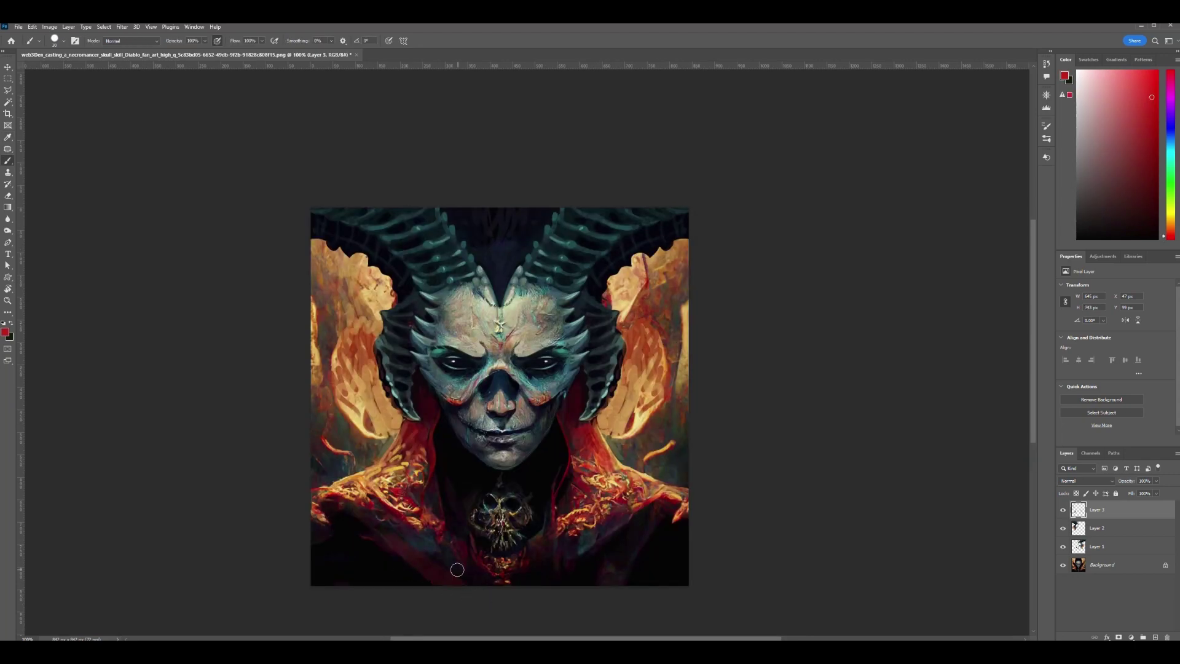
left_click_drag(456, 569, 467, 570)
left_click(467, 571, "alt")
left_click_drag(681, 530, 667, 581)
key("ctrl+minus")
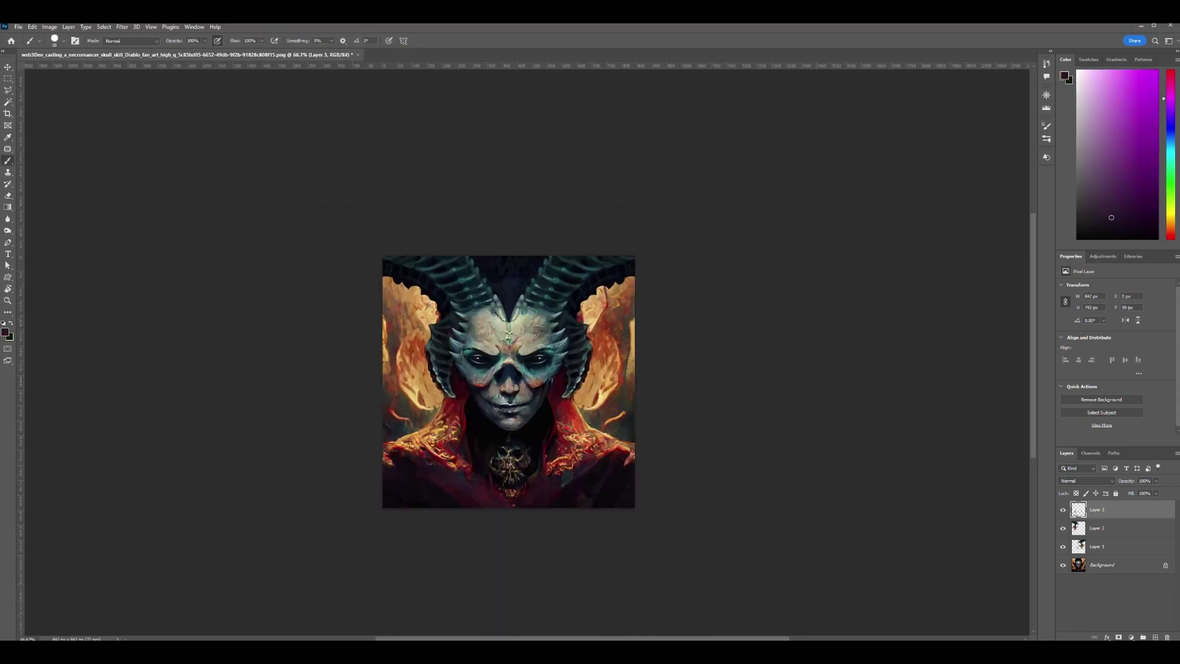
Darken the neck area, inner collar folds and shadow beside the jaw with a sampled near-black.
key("ctrl+plus")
left_click_drag(487, 476, 516, 476)
key("[")
left_click(555, 570, "alt")
scroll(432, 489, "up", 1)
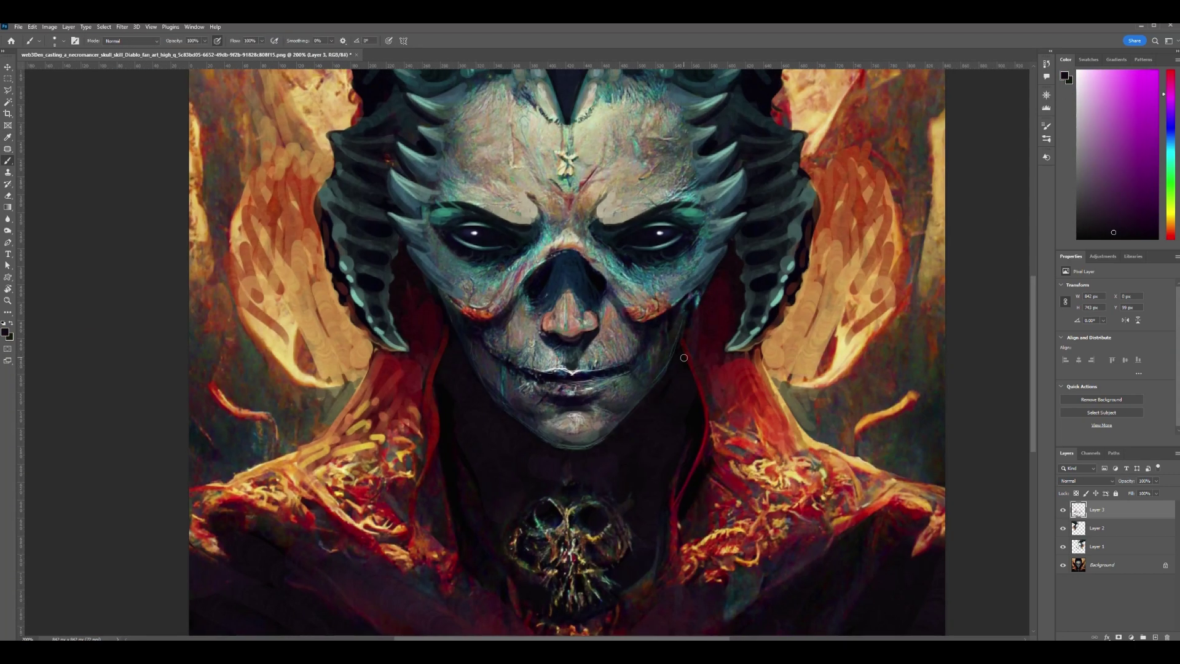
left_click_drag(387, 352, 430, 457)
left_click_drag(701, 283, 695, 412)
key("ctrl+minus")
key("ctrl+plus")
Paint sampled brown tones over the background beside the collar edge beneath the original horn's tip.
left_click(789, 368, "alt")
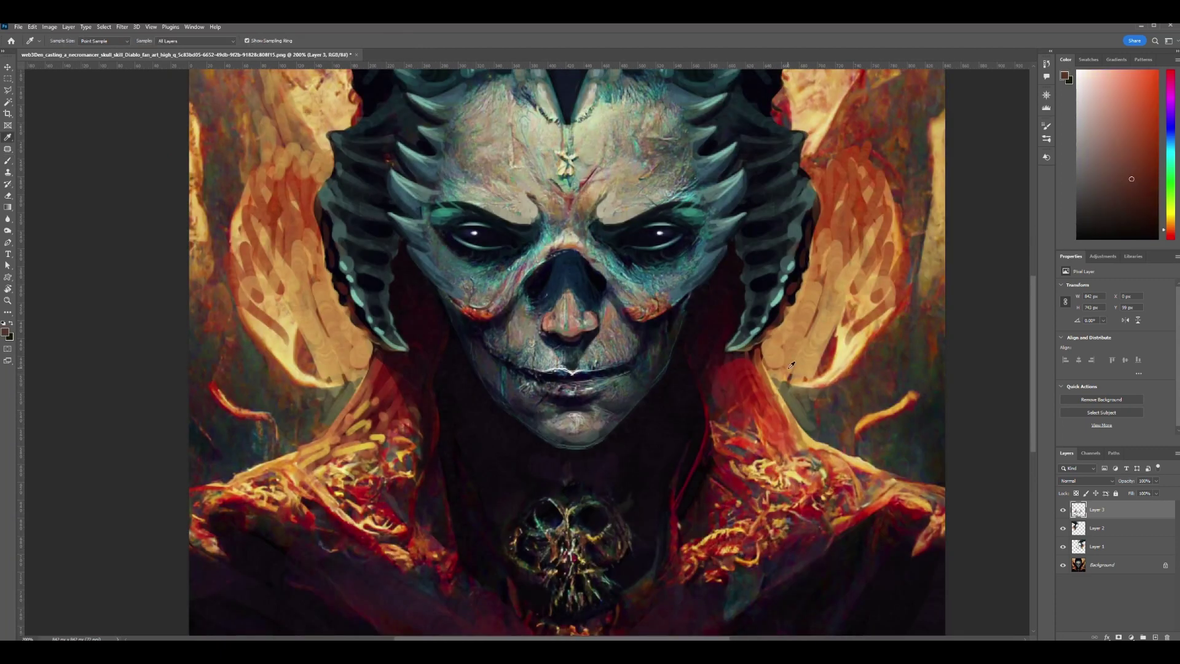
left_click(784, 401, "alt")
left_click_drag(775, 378, 863, 362)
Paint a thin pale yellow rim light along both collar edges and onto the shoulders.
left_click(869, 349, "alt")
mouse_move(768, 350)
left_mouse_down()
mouse_move(866, 348)
mouse_move(795, 423)
left_mouse_up()
left_click(942, 293, "alt")
left_click_drag(378, 348, 231, 481)
key("ctrl+minus")
Dab a row of gold ornament marks across the robe's chest on both sides of the skull brooch.
left_click(625, 440, "alt")
left_click_drag(596, 462, 583, 470)
mouse_move(520, 489)
left_mouse_down()
mouse_move(497, 467)
mouse_move(440, 457)
left_mouse_up()
key("ctrl+minus")
key("ctrl+minus")
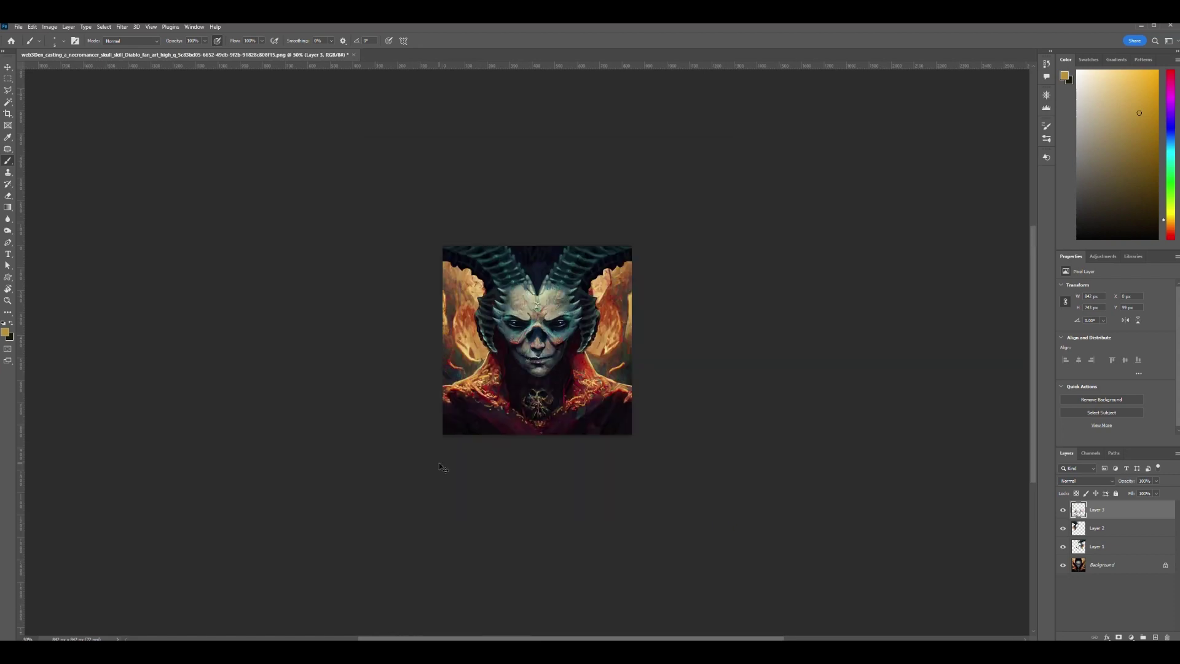
key("ctrl+plus")
key("ctrl+plus")
key("ctrl+plus")
key("ctrl+minus")
key("ctrl+minus")
key("ctrl+minus")
key("ctrl+plus")
key("ctrl+plus")
key("ctrl+plus")
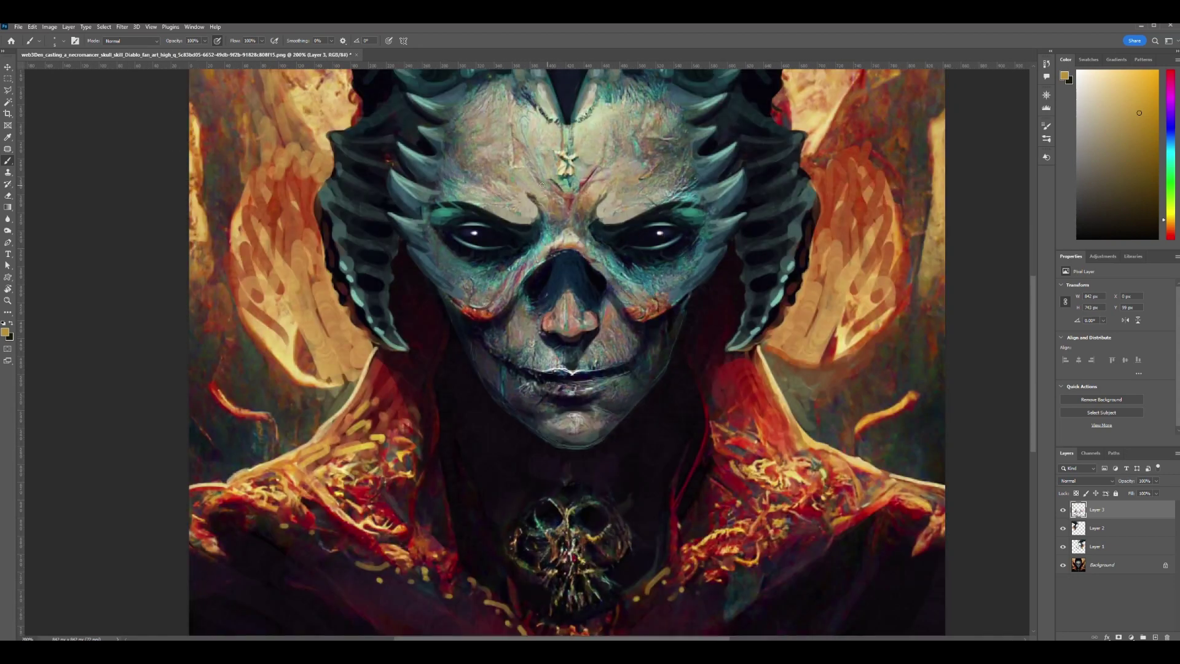
Repaint the forehead pendant as a small pale pointed gem with a dark lower tip, using sampled skin and light tones.
scroll(565, 350, "up", 2)
left_click(573, 288, "alt")
left_click(581, 246, "alt")
mouse_move(564, 264)
left_mouse_down()
mouse_move(580, 243)
mouse_move(565, 295)
left_mouse_up()
left_click(578, 227, "alt")
mouse_move(553, 236)
left_mouse_down()
mouse_move(571, 241)
mouse_move(569, 252)
left_mouse_up()
left_click(562, 250, "alt")
left_click(1078, 71)
left_click(1107, 89)
mouse_move(569, 252)
left_mouse_down()
mouse_move(574, 330)
mouse_move(574, 276)
left_mouse_up()
left_click(609, 274, "alt")
mouse_move(574, 277)
left_mouse_down()
mouse_move(568, 358)
mouse_move(604, 276)
left_mouse_up()
Touch up the hairline under both horn bases with a larger brush.
key("bracketright")
key("bracketright")
left_click_drag(463, 188, 464, 196)
left_click_drag(661, 181, 657, 195)
Paint a dark teal central ridge down the headpiece between the horns to its forehead point.
left_click_drag(563, 170, 563, 375)
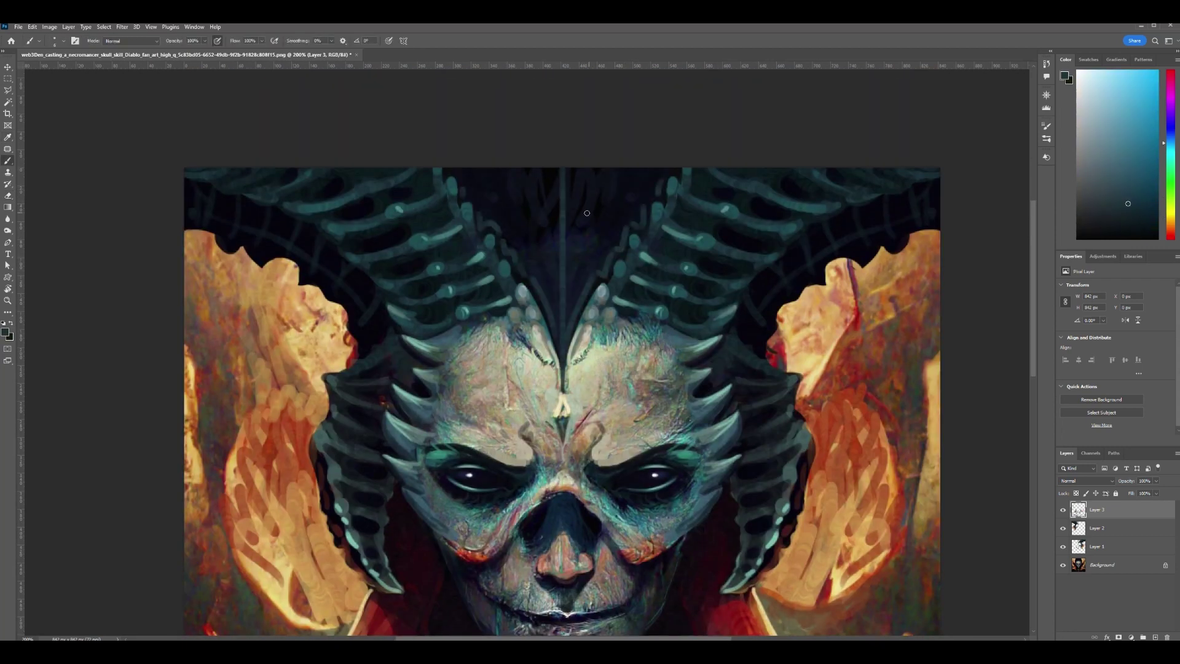
left_click(557, 301, "alt")
left_click_drag(562, 289, 562, 340)
key("ctrl+minus")
key("ctrl+equal")
Draw thin dark teal ribs branching upward and outward from the headpiece's central ridge with a smaller brush.
left_click(561, 283, "alt")
key("bracketleft")
key("bracketleft")
left_click_drag(562, 296, 562, 339)
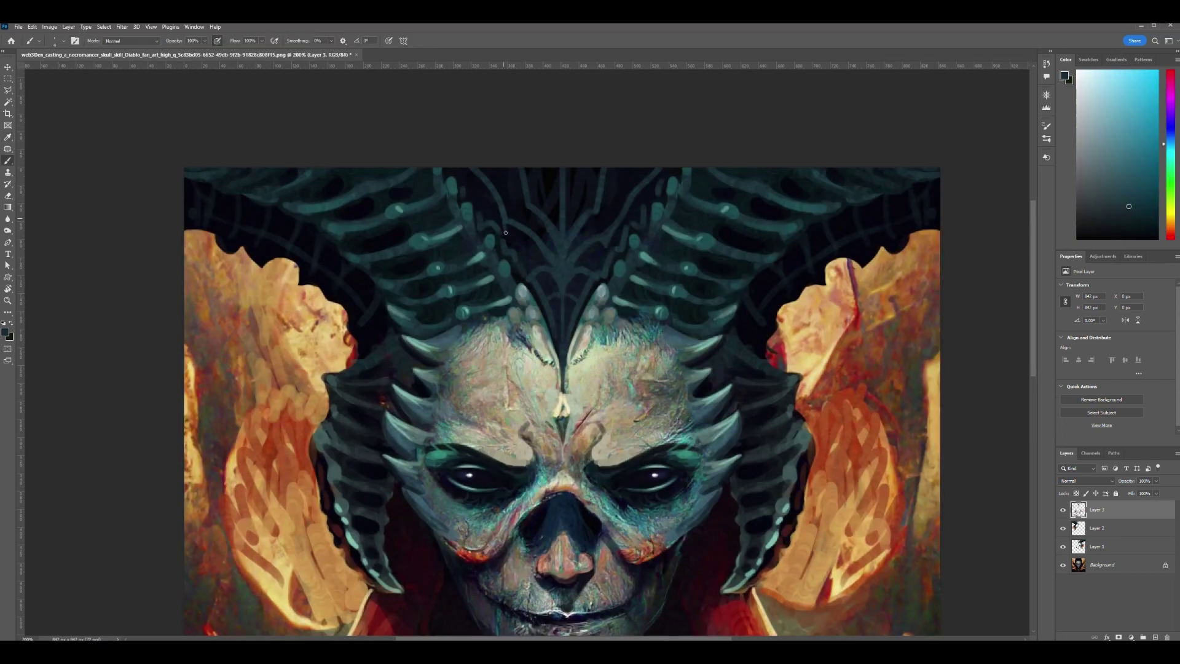
left_click_drag(560, 197, 544, 169)
left_click_drag(564, 193, 584, 169)
key("ctrl+minus")
key("ctrl+minus")
key("ctrl+minus")
key("ctrl+equal")
key("ctrl+equal")
key("ctrl+equal")
Darken the gaps between the headpiece's ribs with sampled black and refine the ribs beside the horns.
left_click(576, 177, "alt")
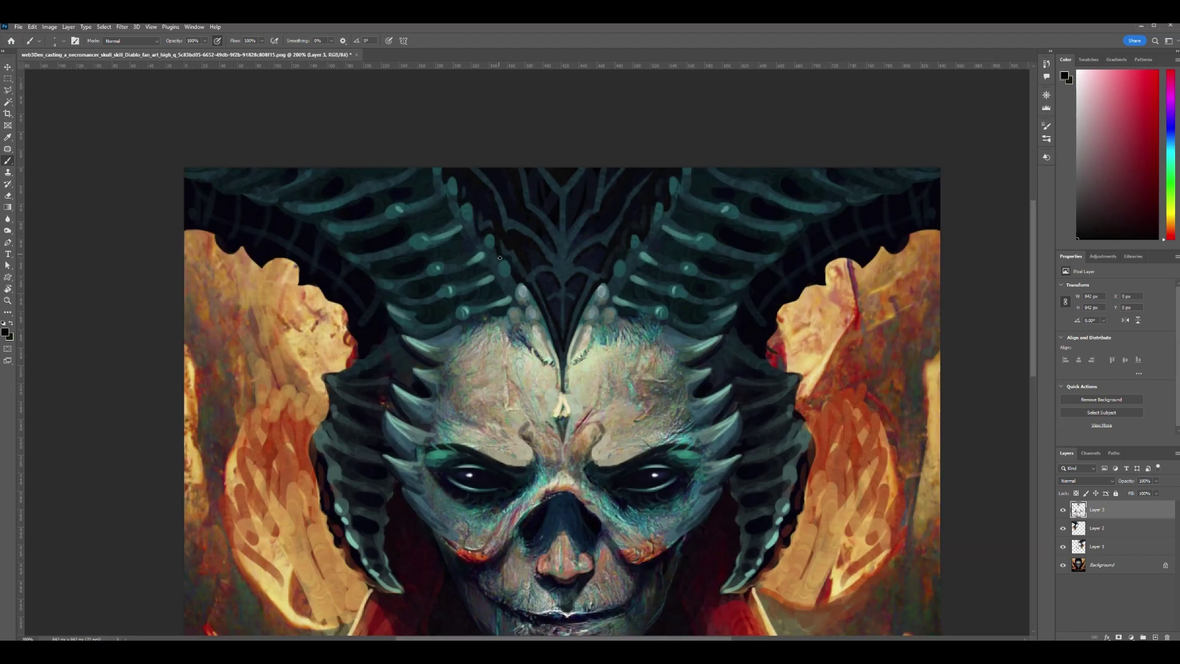
left_click(478, 196, "alt")
key("ctrl+minus")
key("ctrl+minus")
key("ctrl+minus")
key("ctrl+equal")
key("ctrl+equal")
key("ctrl+equal")
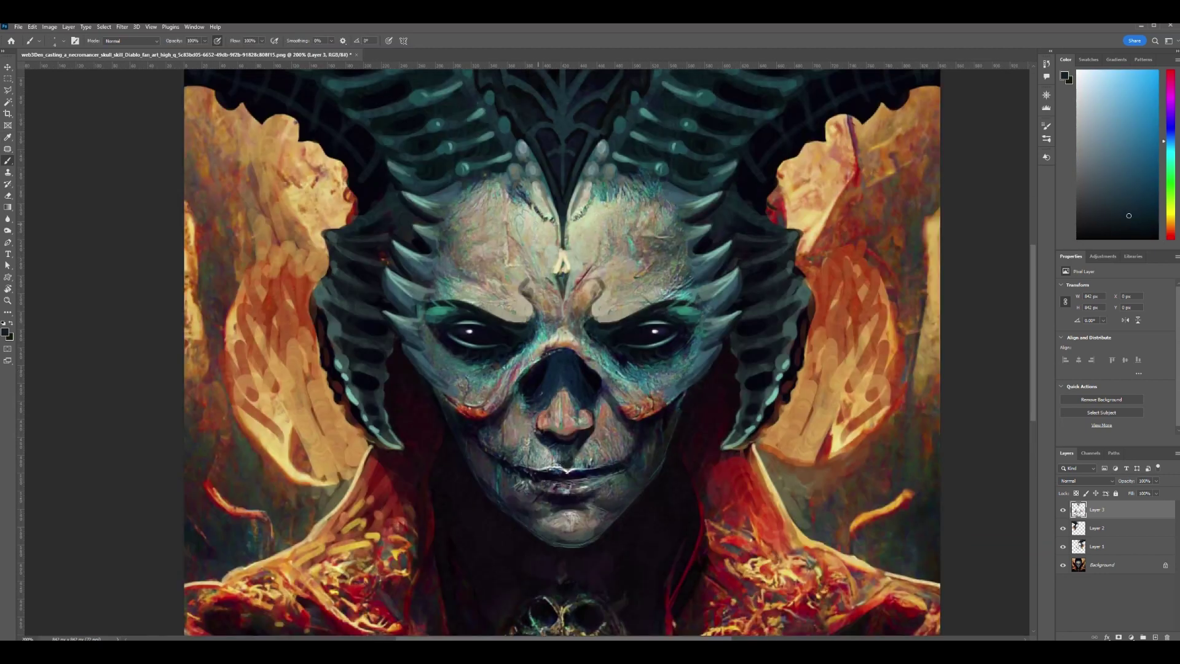
Adjust the brush's pressure-controlled size and add a dark stroke at the temple hairline under the mirrored horn.
left_click(390, 41)
key("F5")
key("F5")
key("bracketright")
key("bracketright")
left_click_drag(452, 195, 438, 200)
Paint dark vein-like cracks running from the hairline down the forehead to the brow.
left_click(483, 189, "alt")
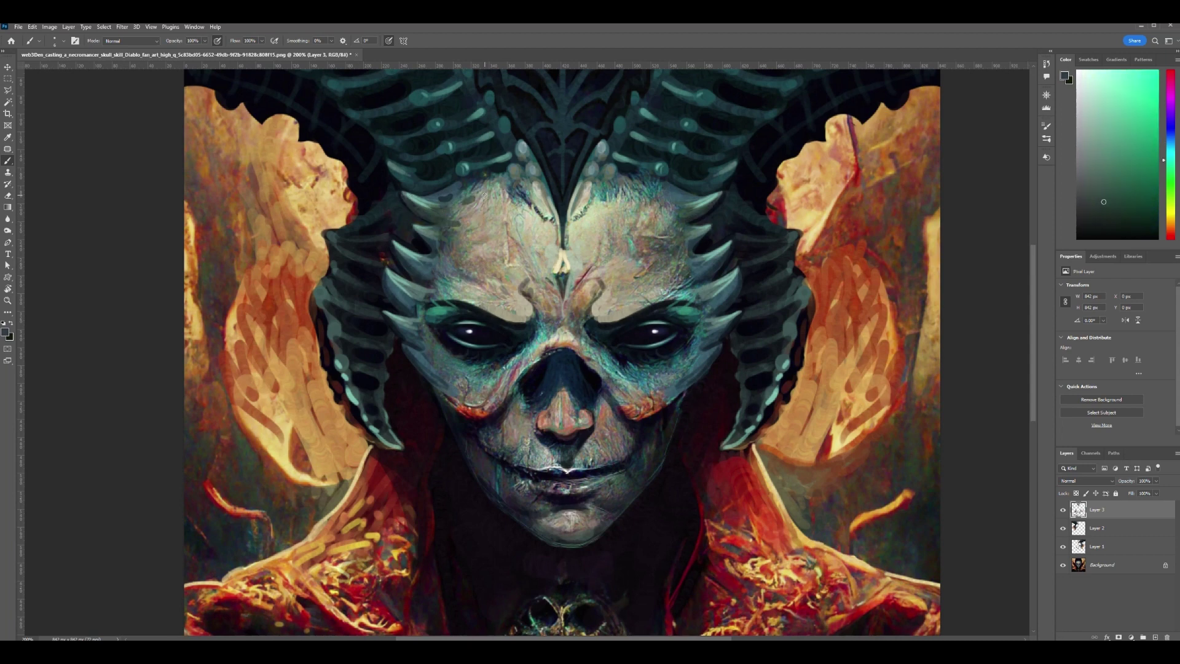
left_click(462, 187, "alt")
left_click_drag(475, 270, 480, 306)
left_click_drag(490, 189, 510, 257)
left_click_drag(522, 284, 523, 318)
key("ctrl+minus")
key("ctrl+minus")
key("ctrl+minus")
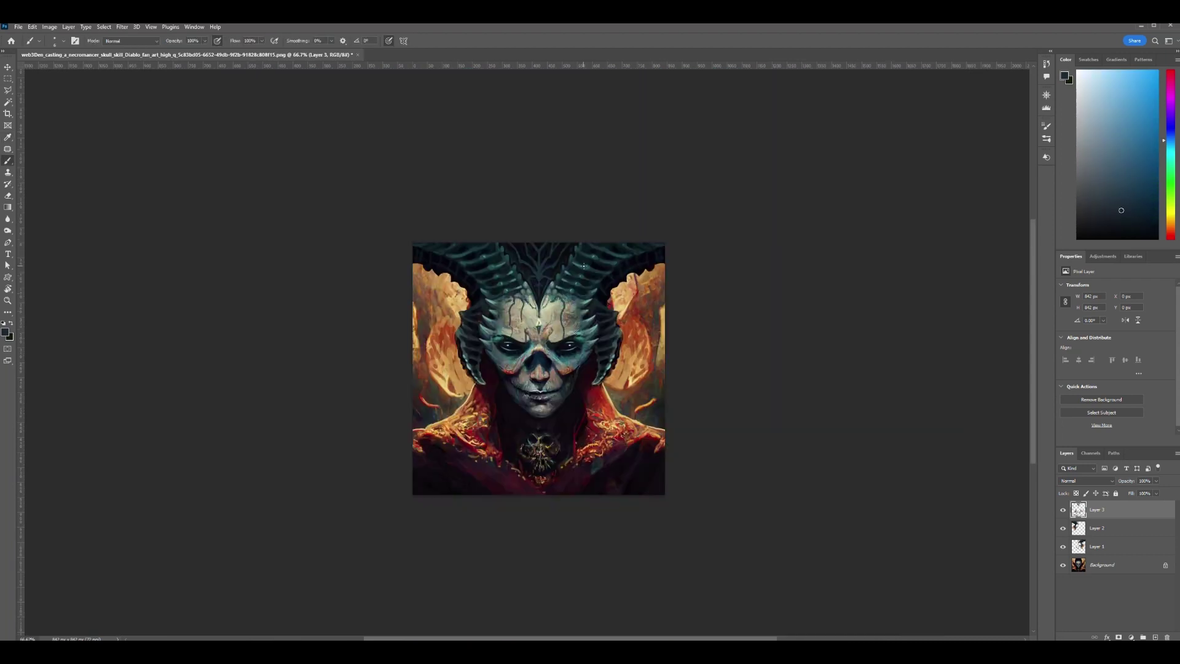
Add matching dark cracks to the cheeks, jaw and chin, and outline the forehead gem in black.
key("ctrl+equal")
key("ctrl+equal")
key("ctrl+equal")
left_click_drag(443, 347, 429, 374)
left_click_drag(454, 359, 444, 393)
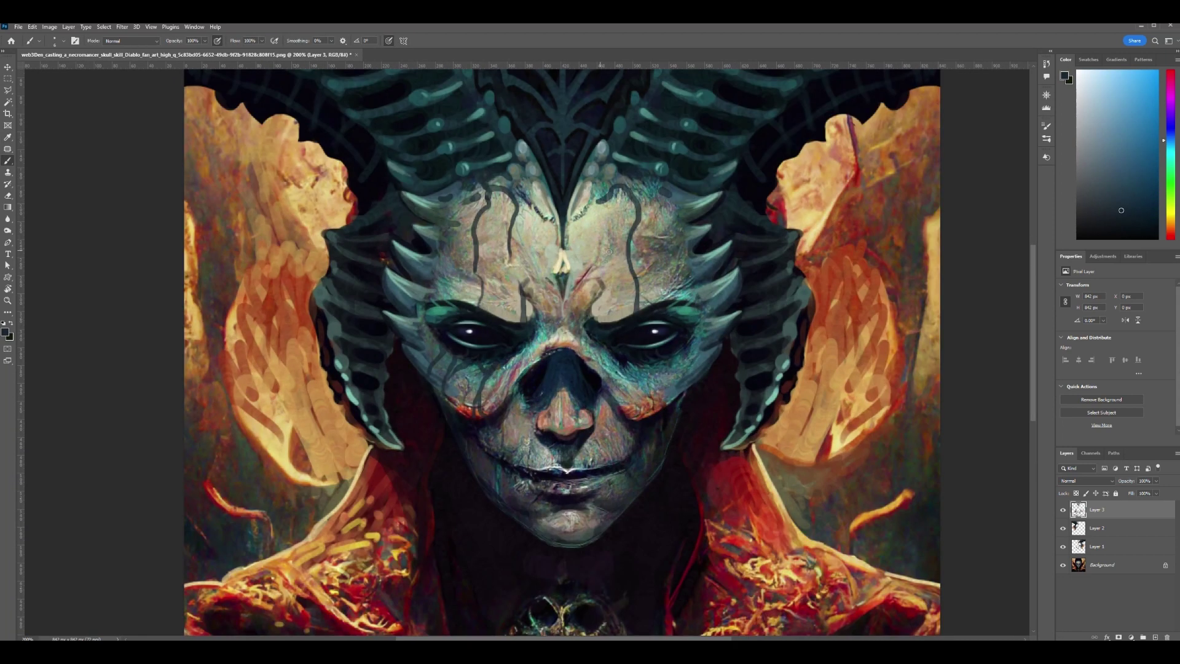
left_click(658, 446, "alt")
left_click_drag(485, 459, 495, 491)
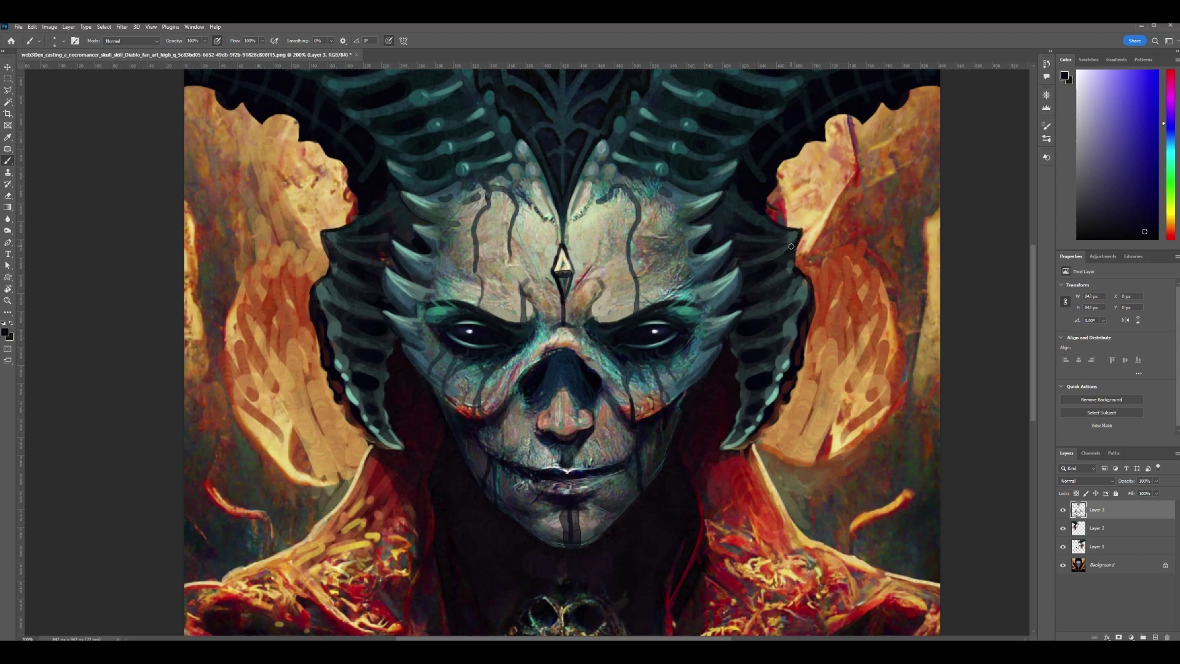
Brighten the headpiece's central ridge between the horns with the Dodge tool and a larger brush.
key("ctrl+minus")
scroll(412, 293, "up", 1)
key("bracketright")
key("bracketright")
key("bracketright")
key("bracketright")
key("bracketright")
key("bracketright")
key("ctrl+minus")
left_click(457, 531, "alt")
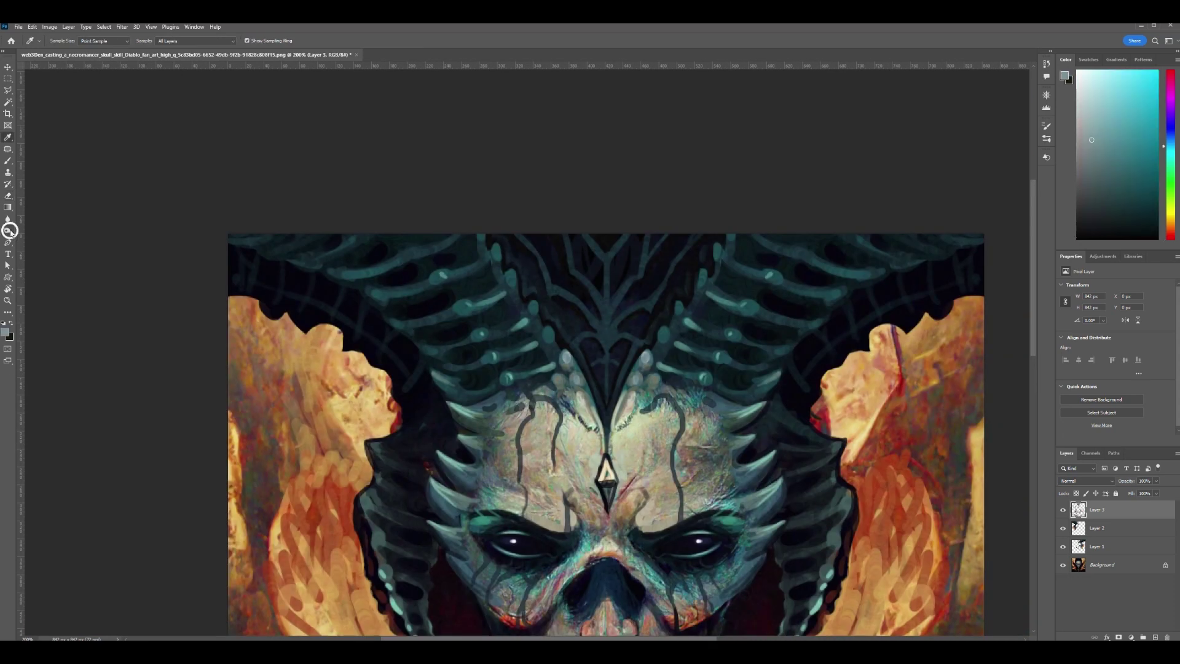
left_click(10, 231)
left_click_drag(608, 254, 607, 344)
Try a different brush blend mode with a dark navy sampled from the headpiece.
key("z")
key("b")
left_click(628, 336, "alt")
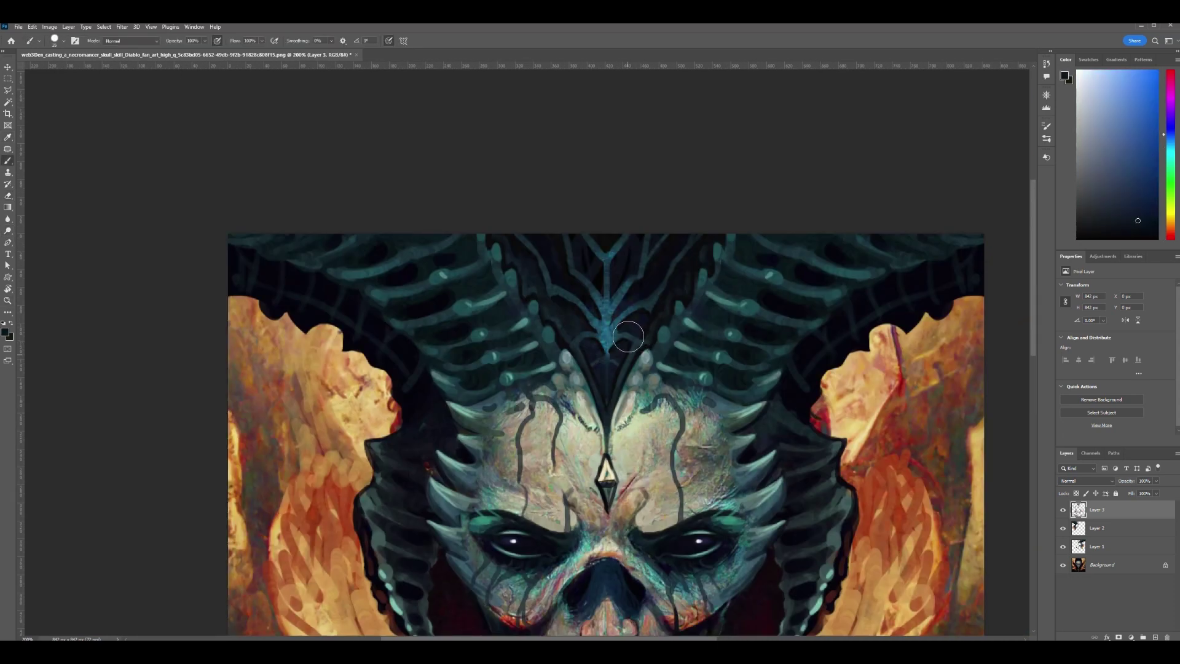
key("ctrl+minus")
left_click(115, 40)
left_click(115, 263)
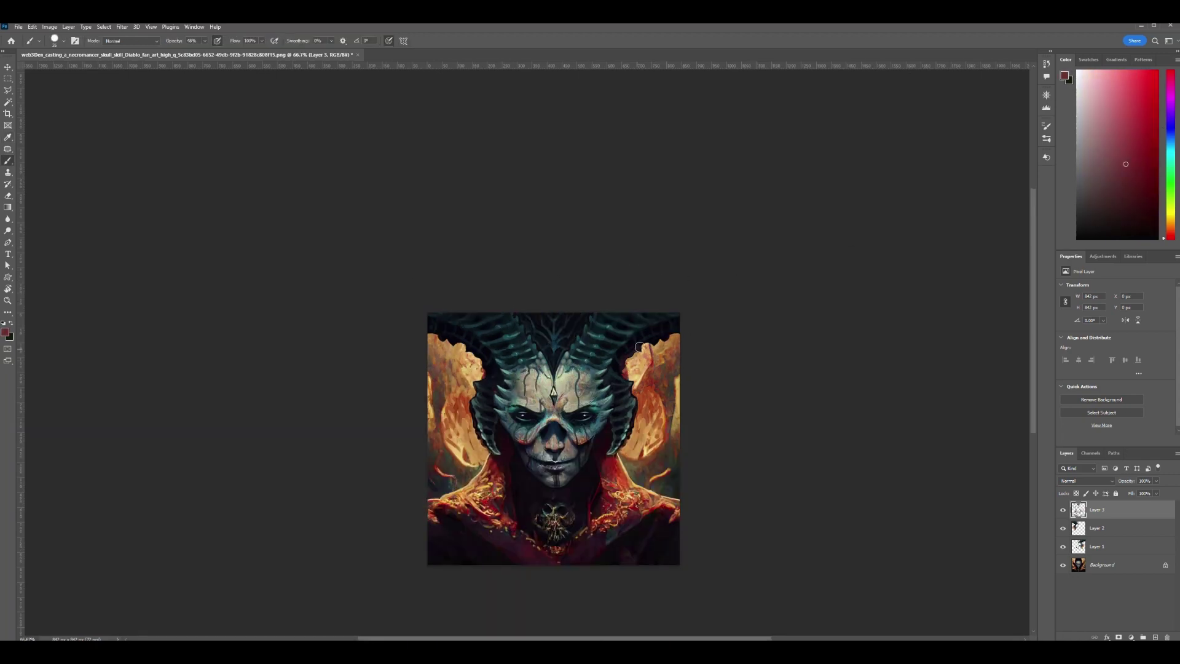
Brush semi-transparent dark red over the shadows behind and around both horns at reduced brush opacity.
key("ctrl+plus")
key("ctrl+plus")
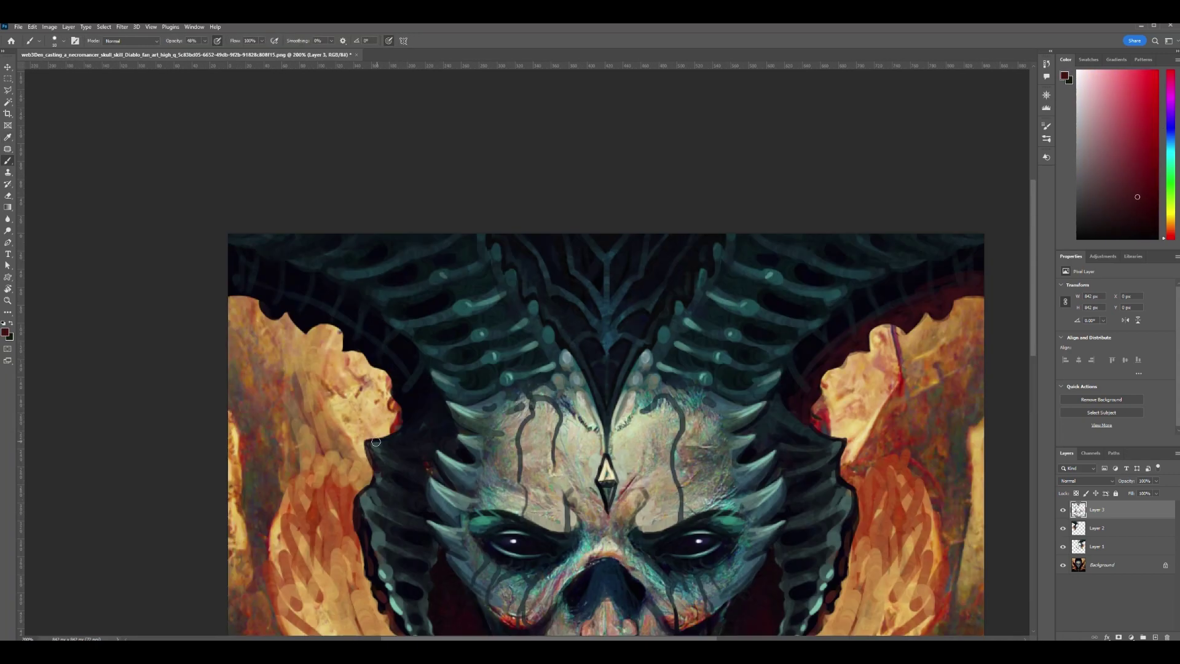
left_click_drag(371, 580, 378, 456)
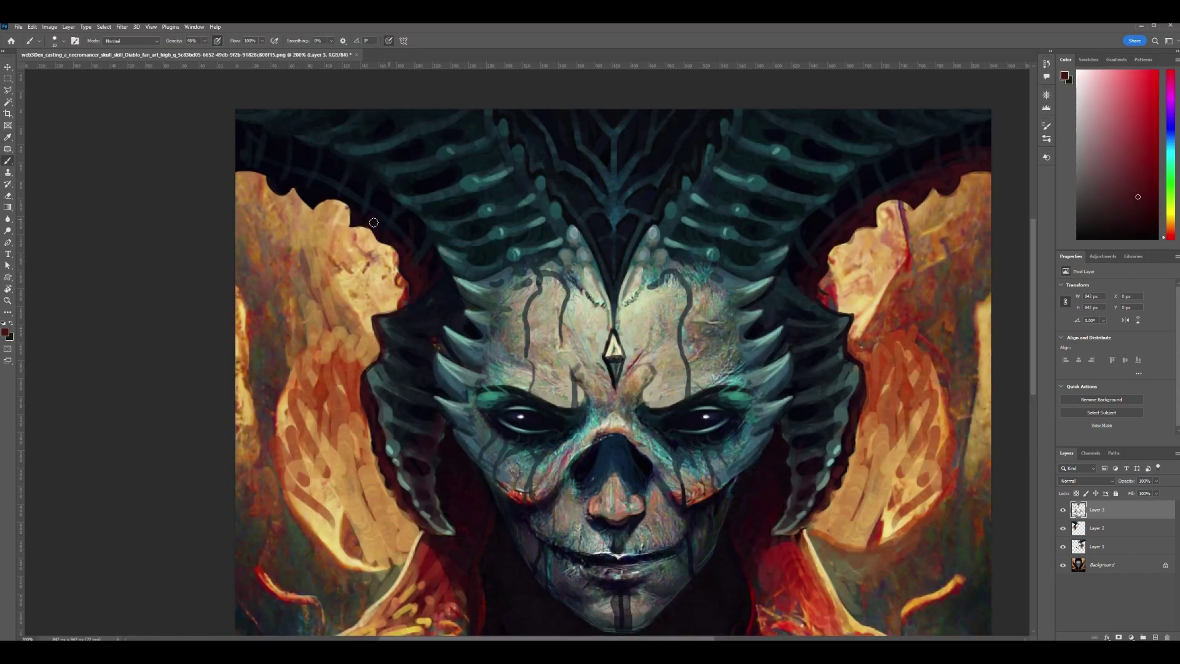
Finish glazing dark red over the shadows behind the horn on the image's left side, matching the opposite side.
key("ctrl+minus")
key("ctrl+minus")
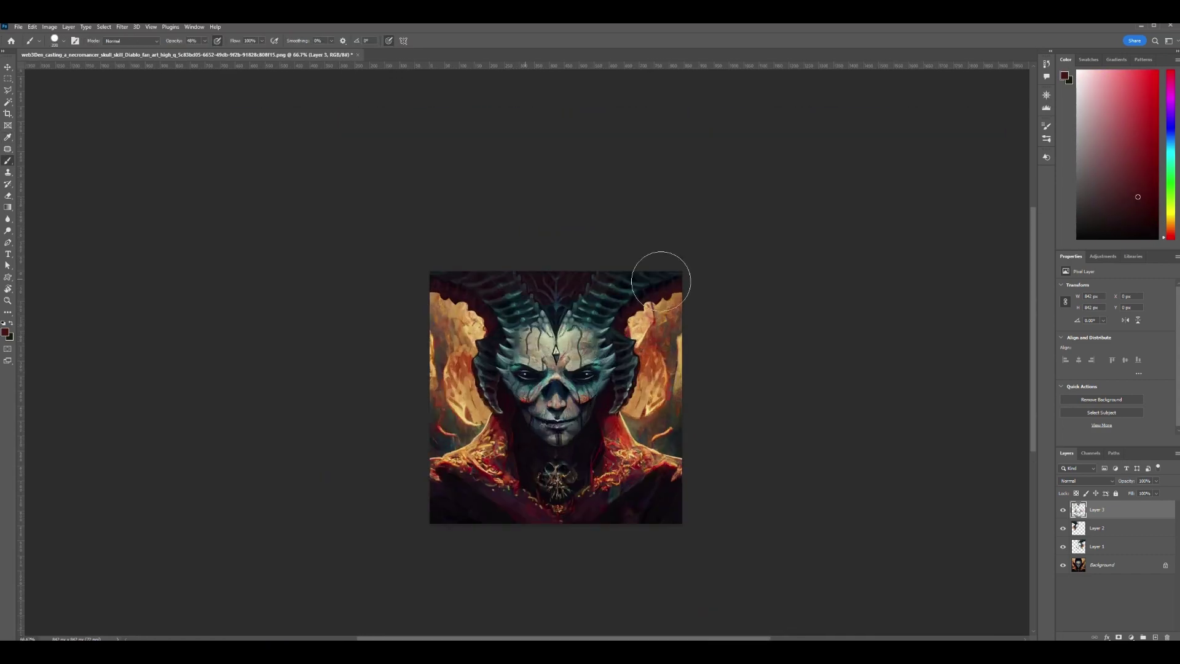
key("ctrl+minus")
key("ctrl+plus")
key("e")
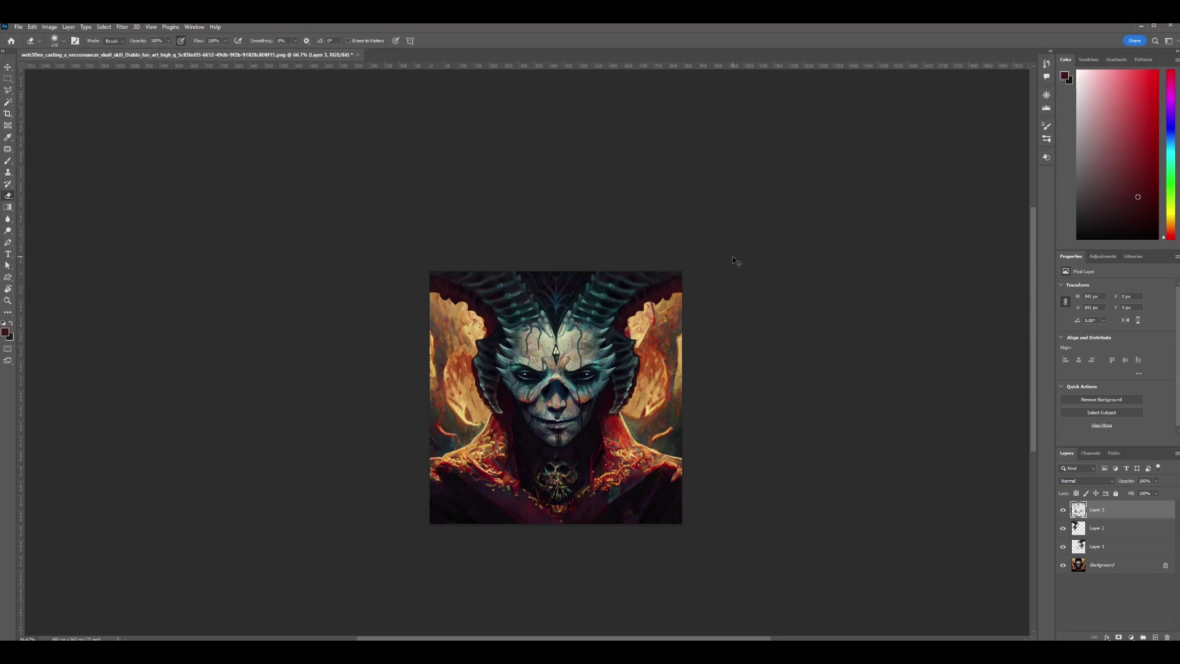
key("ctrl+plus")
key("ctrl+plus")
Paint semi-transparent bright blue irises into both eyes with a small brush.
key("b")
left_click(651, 477, "alt")
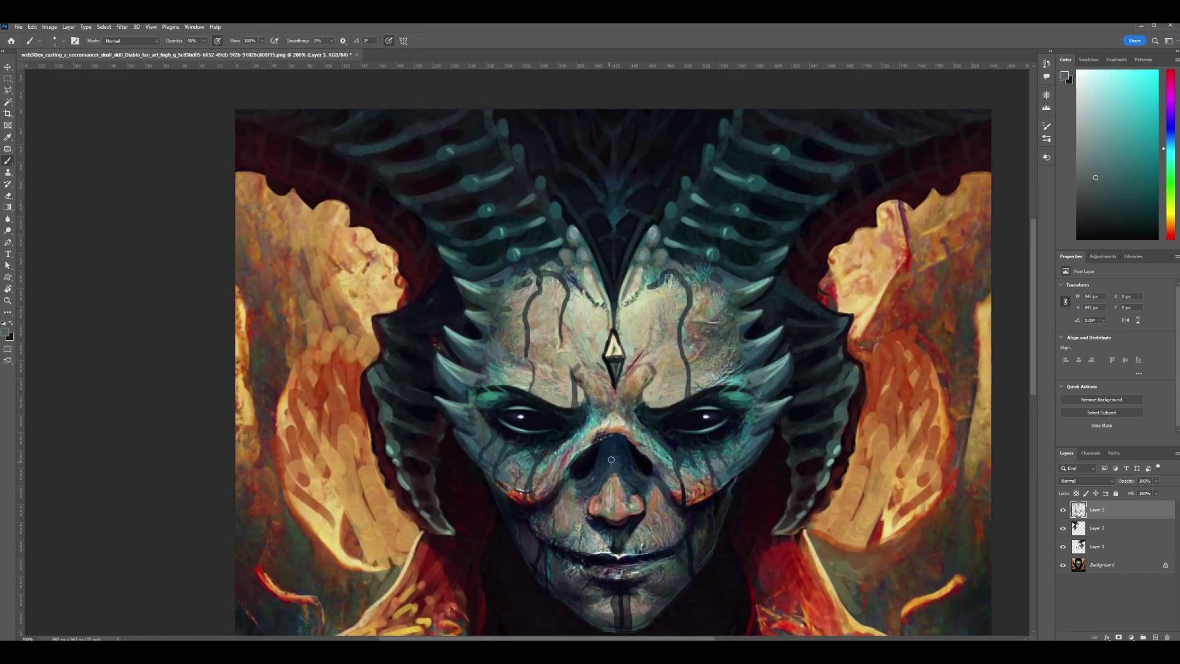
left_click(608, 483, "alt")
key("ctrl+plus")
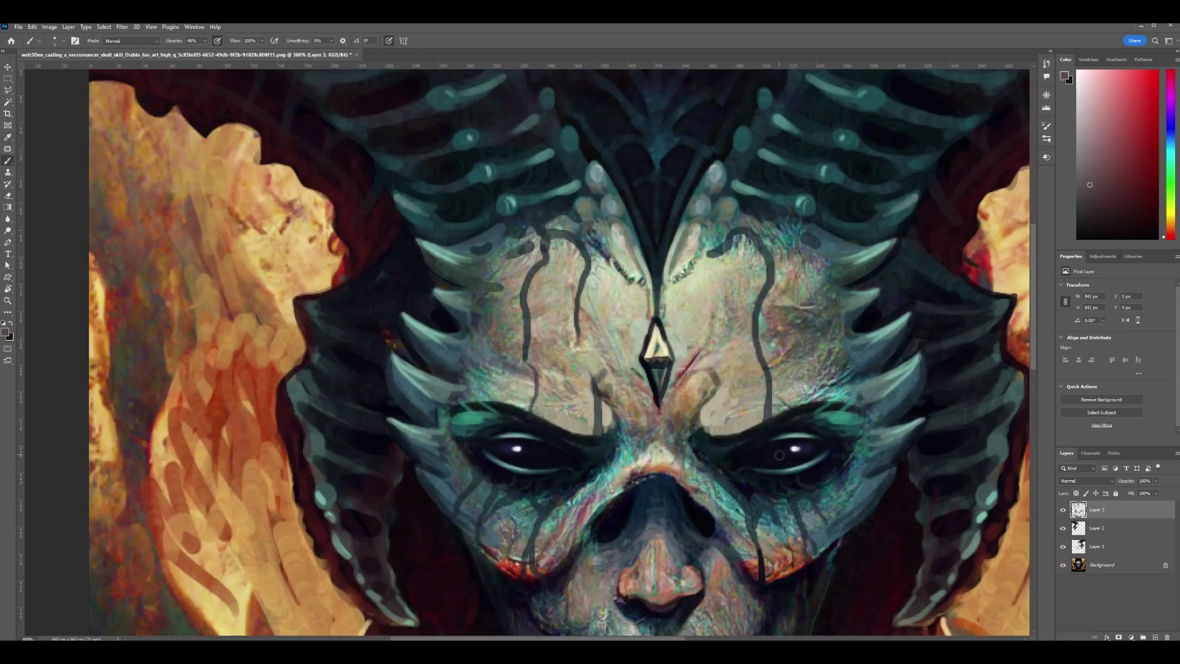
left_click(1170, 140)
left_click(1145, 120)
left_click_drag(770, 453, 788, 457)
key("ctrl+minus")
left_click(529, 421)
key("ctrl+plus")
left_click(783, 459)
Recolor both irises to a vivid red with a Hue/Saturation adjustment.
key("ctrl+minus")
key("ctrl+minus")
key("ctrl+minus")
key("ctrl+minus")
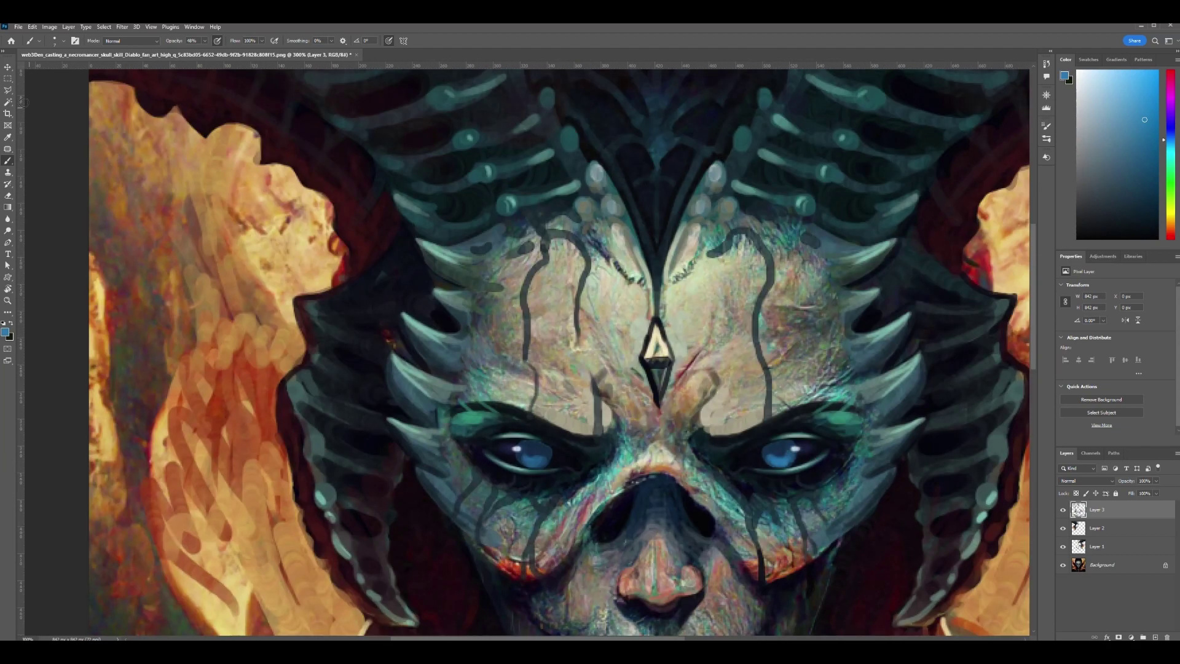
key("ctrl+u")
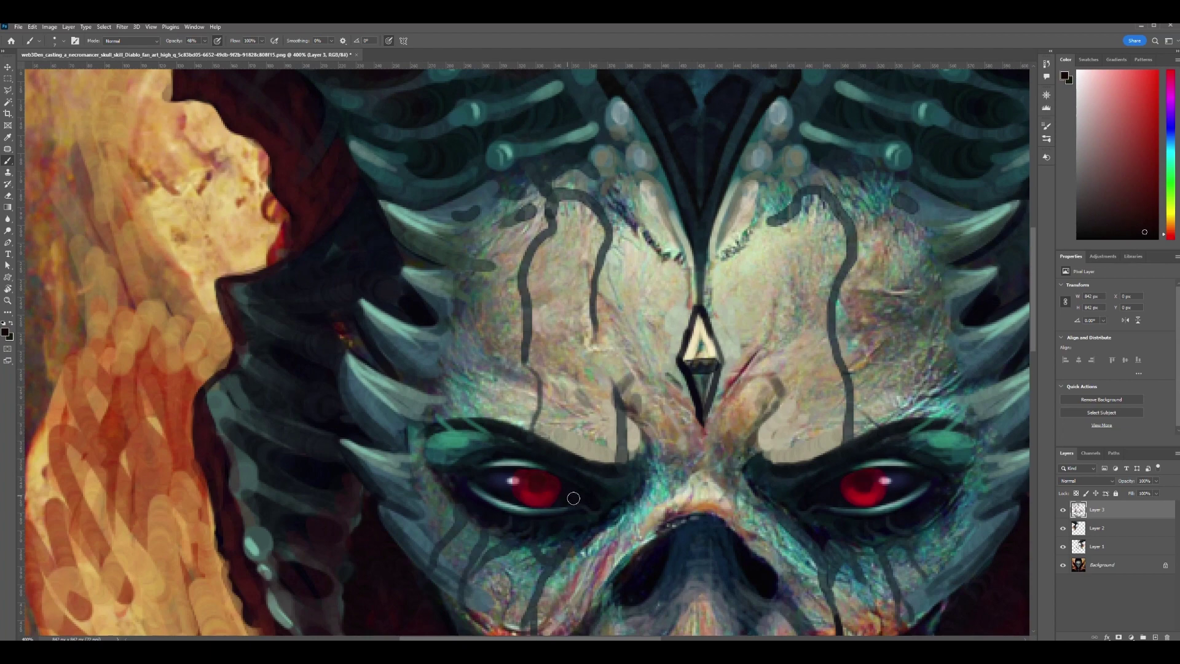
key("ctrl+minus")
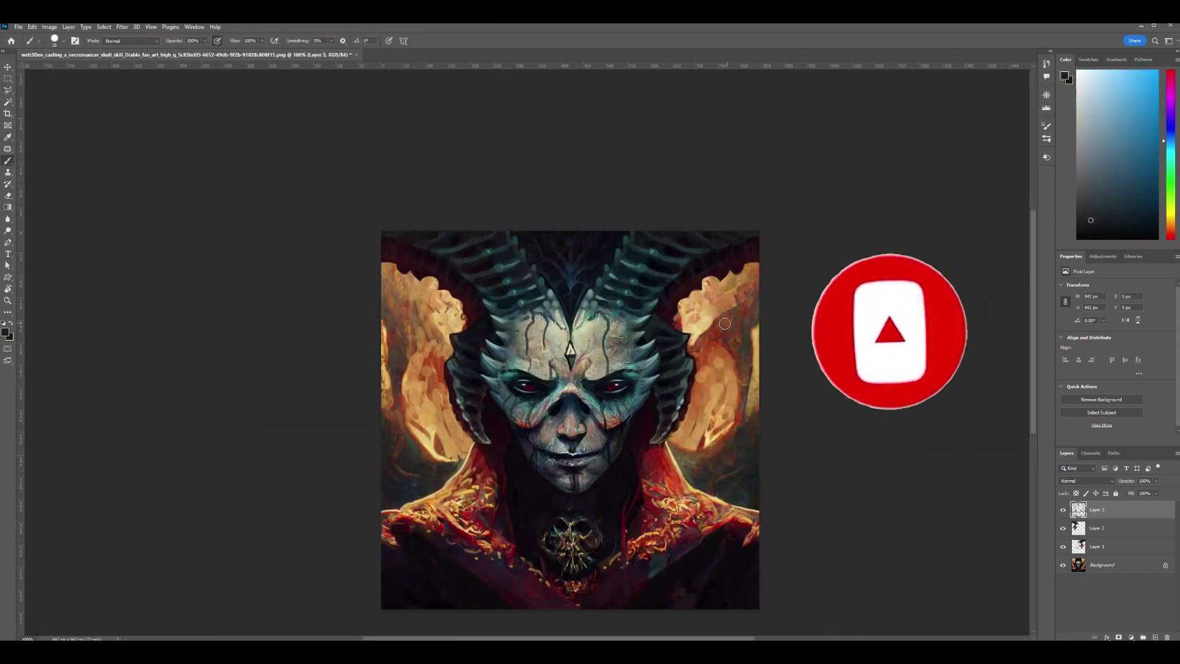
Sample warm orange from the flames, touch up the glow beside the horn on the image's right side, and check the whole portrait.
left_click(724, 323, "alt")
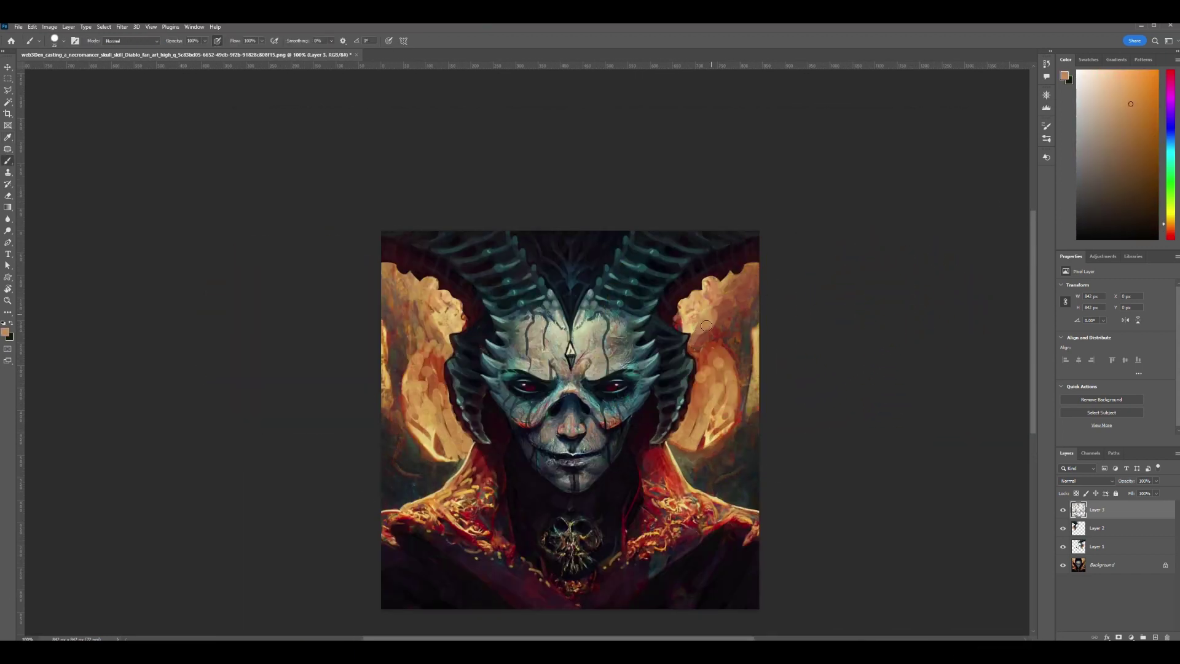
key("ctrl+minus")
key("ctrl+minus")
key("ctrl+minus")
key("ctrl+plus")
key("ctrl+plus")
scroll(894, 426, "up", 1)
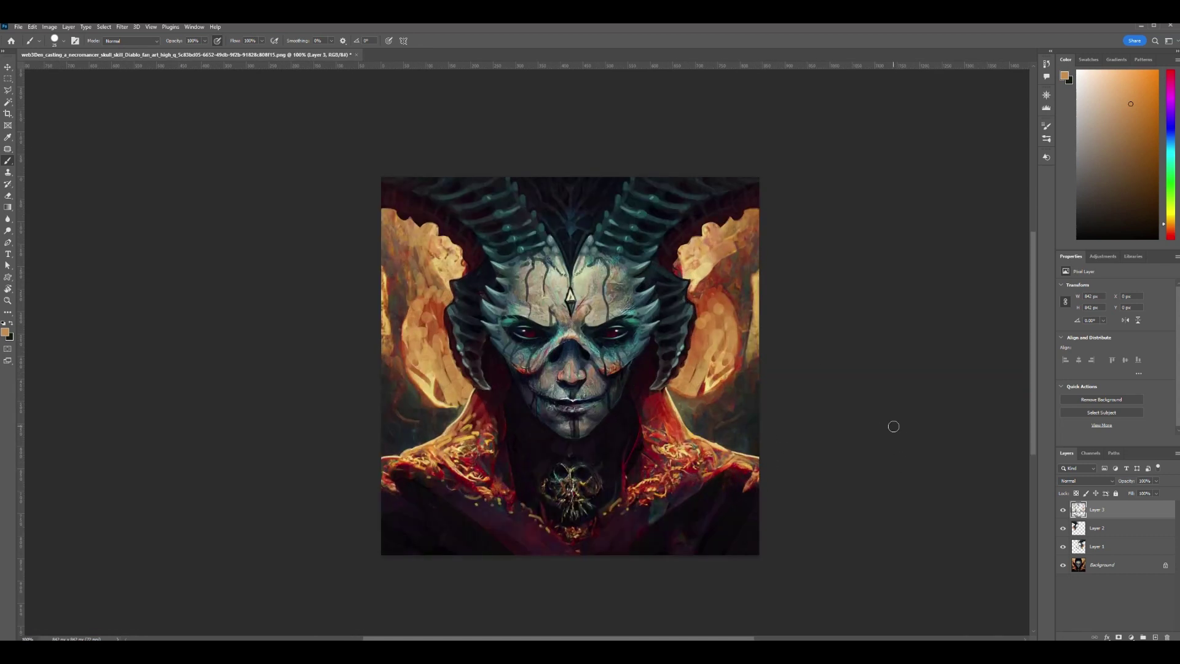